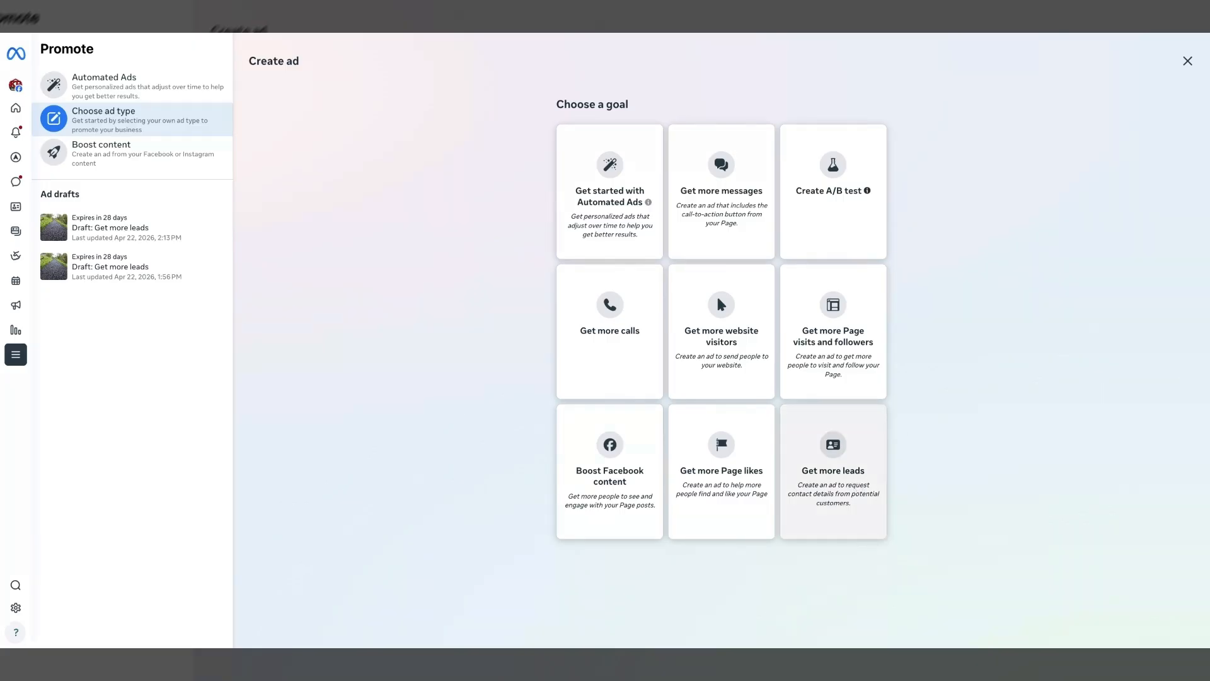
- Create an ad with the Get more leads goal and look over its setup sections down to the audience
click(865, 480)
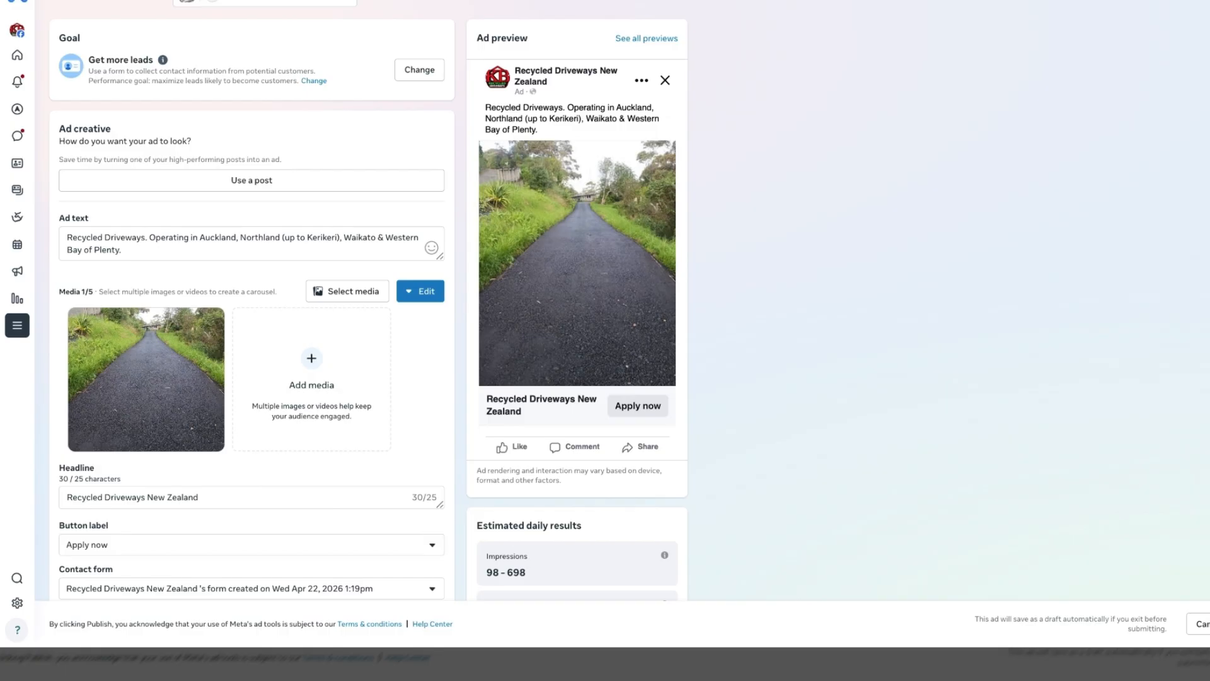
scroll(367, 309, down, 5)
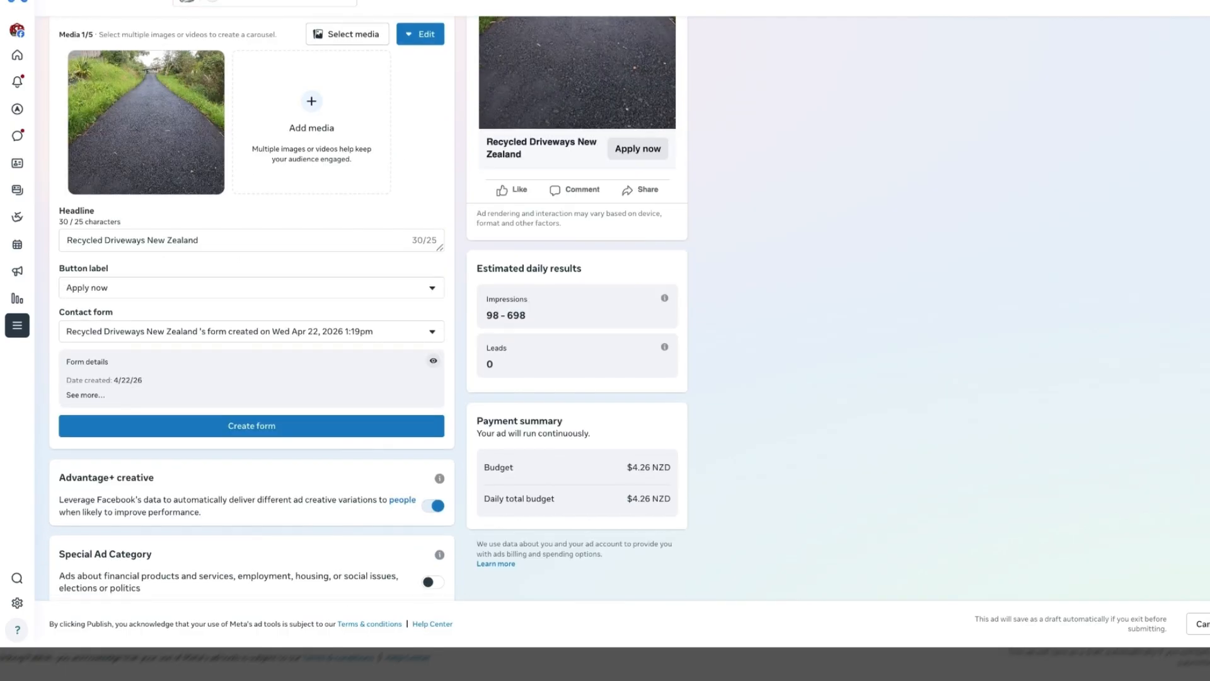
scroll(367, 309, down, 4)
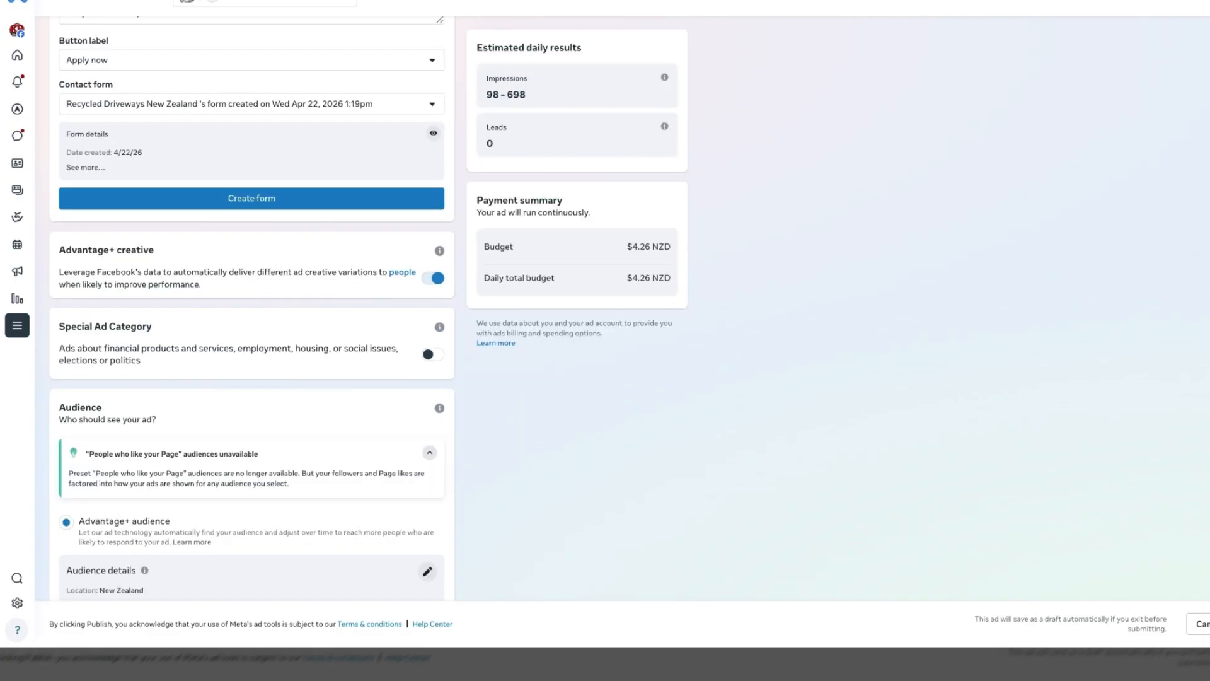
scroll(369, 308, down, 1)
scroll(368, 308, up, 10)
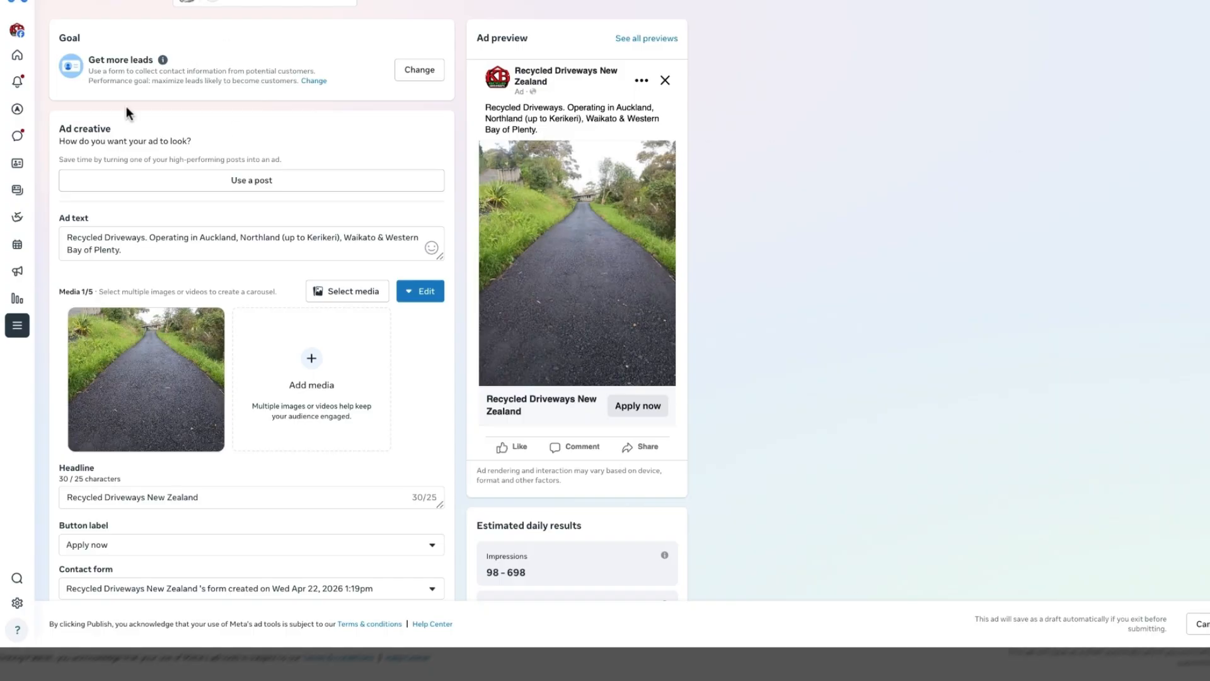
- Review the ad creative settings: ad text, preview, media, headline, button label and contact form
scroll(272, 89, down, 1)
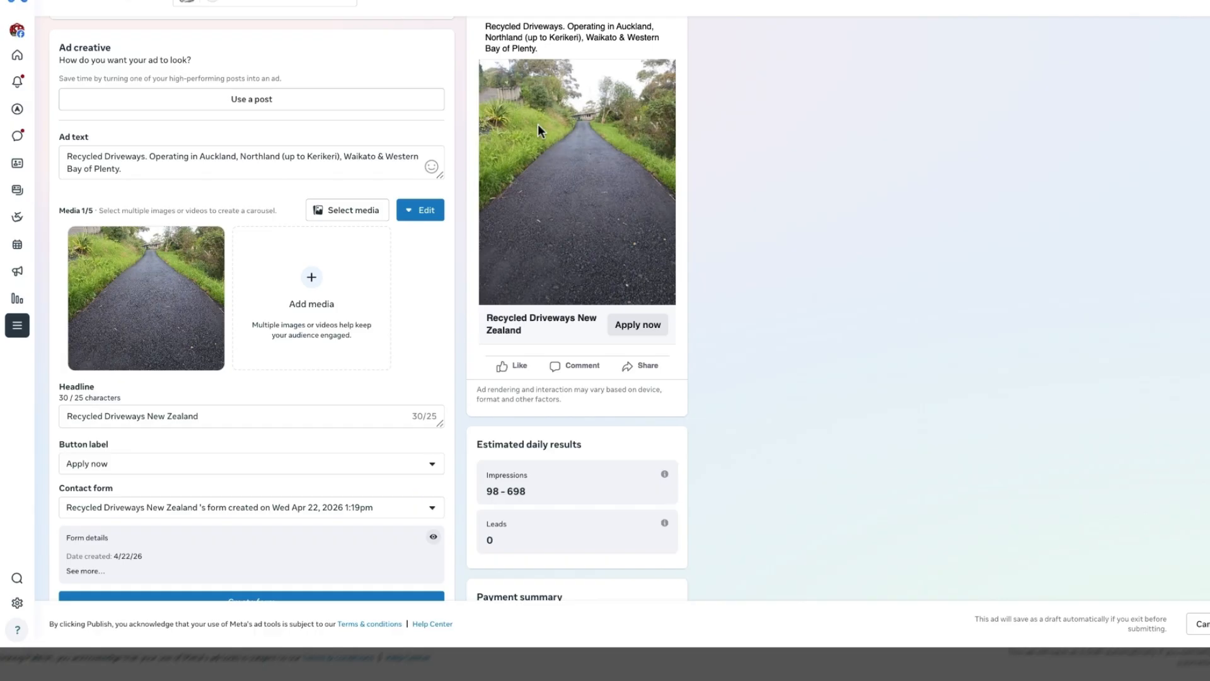
scroll(353, 139, up, 1)
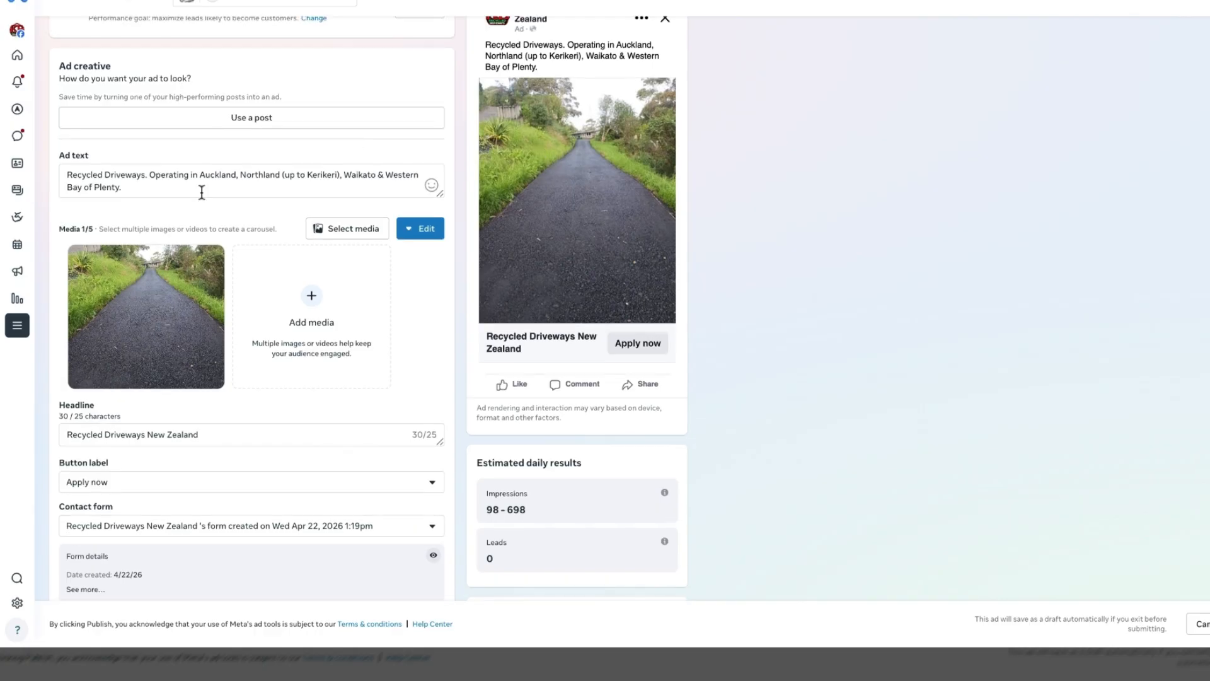
drag(202, 193, 64, 176)
click(696, 228)
scroll(206, 341, down, 2)
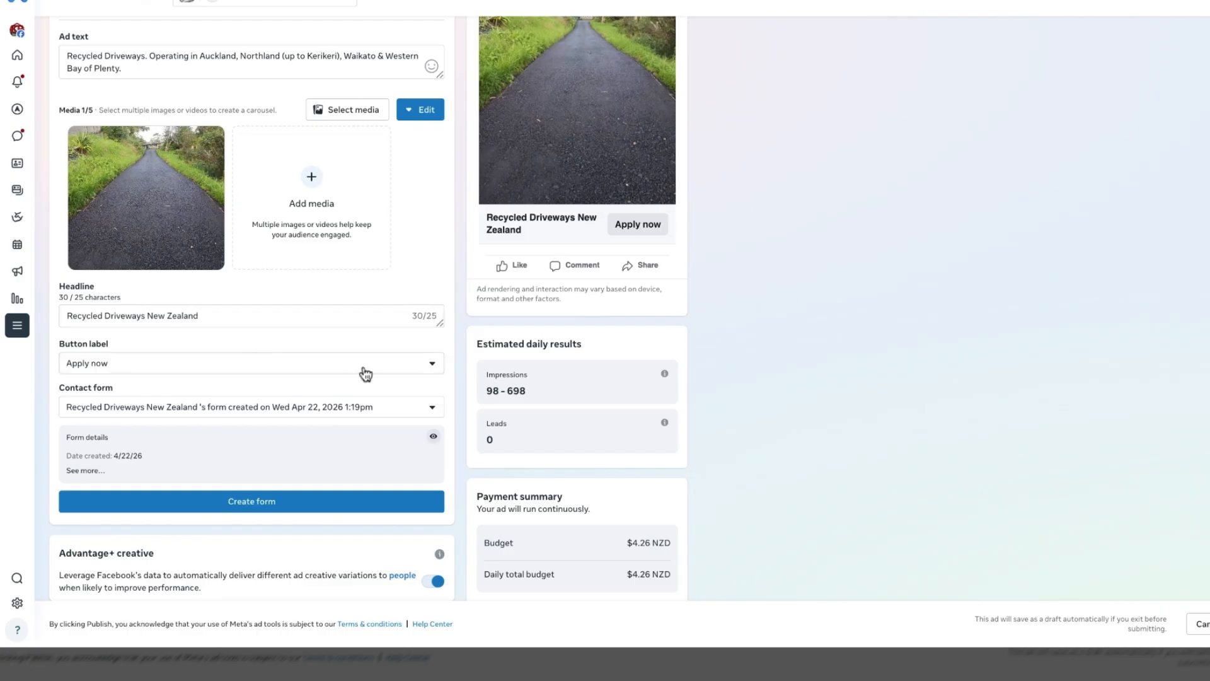
scroll(410, 363, down, 1)
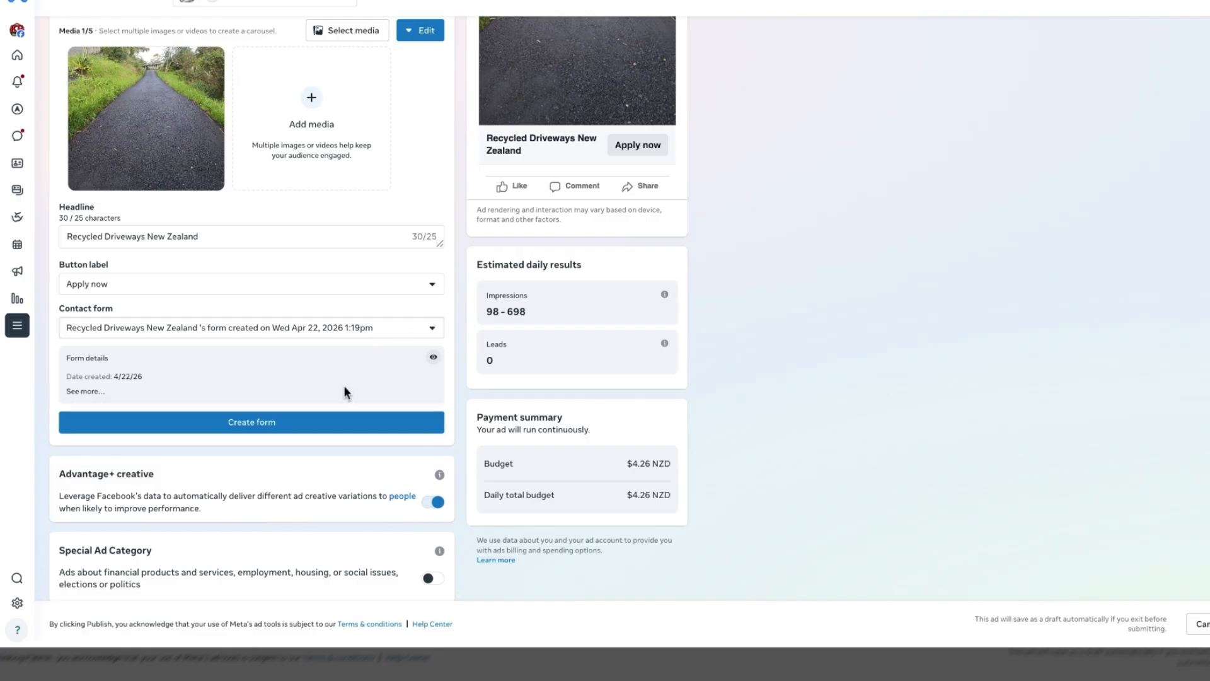
- Open a new contact form to view its contact info and question options, and close it without saving
click(266, 429)
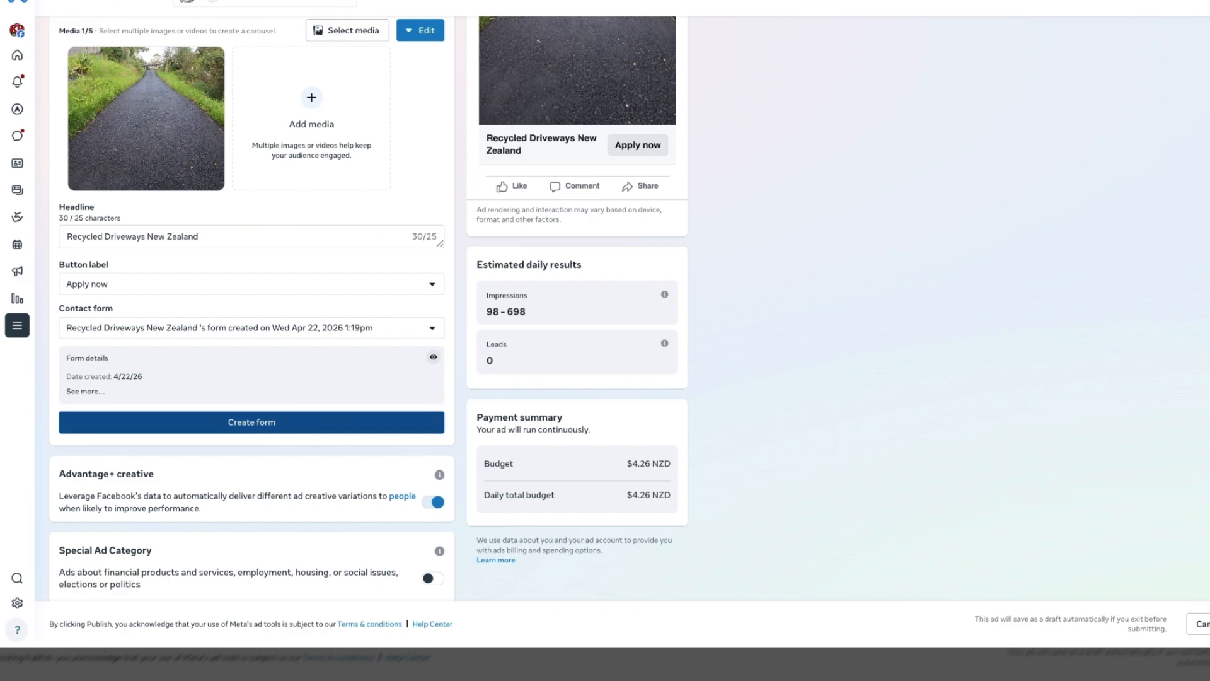
scroll(629, 313, down, 1)
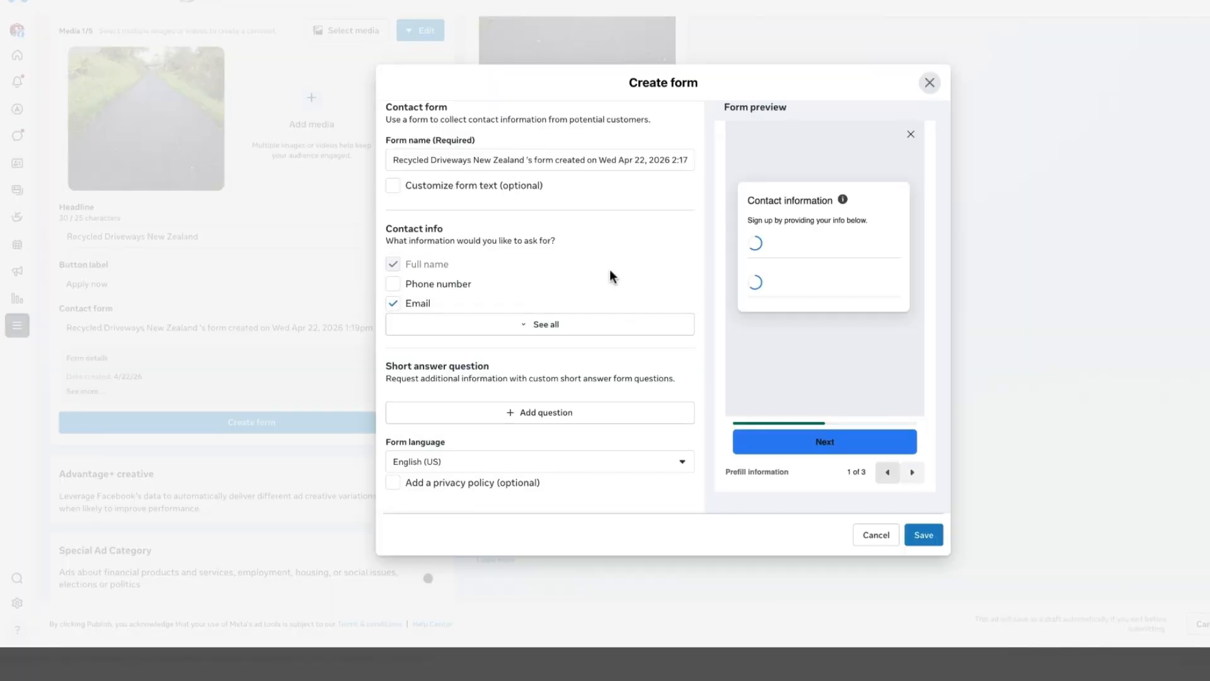
click(931, 84)
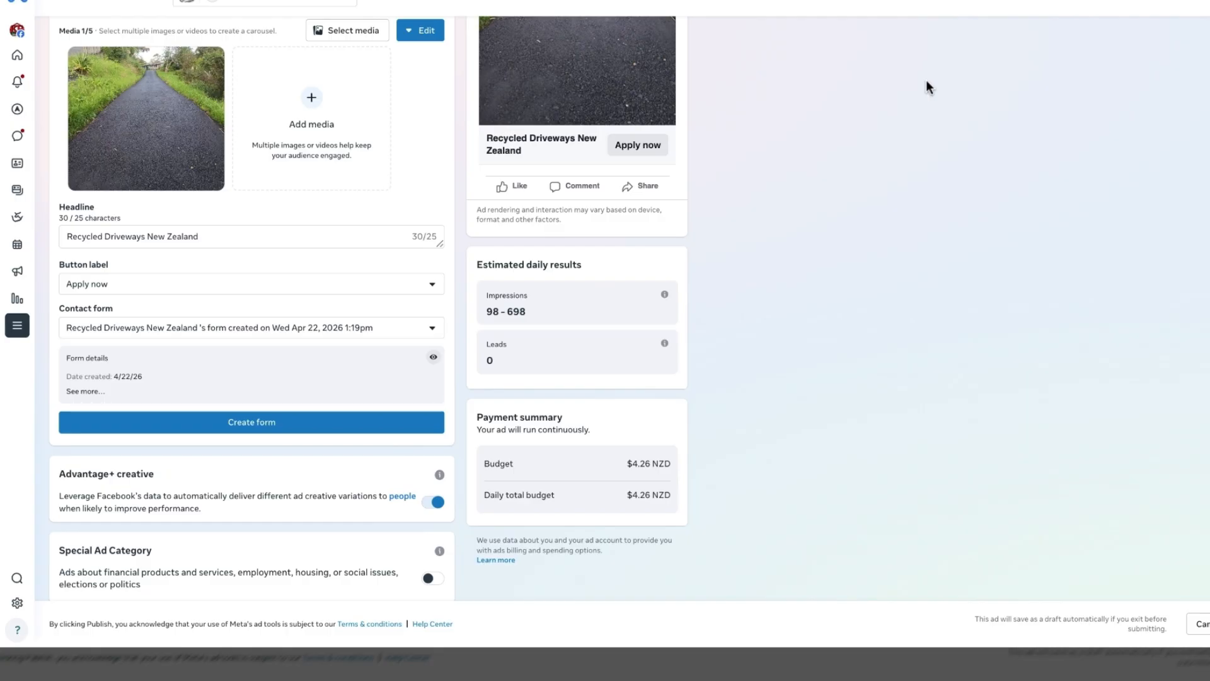
- Open the Advantage+ audience details for editing and adjust the age range, leaving it at 18 to 65+
scroll(433, 242, down, 3)
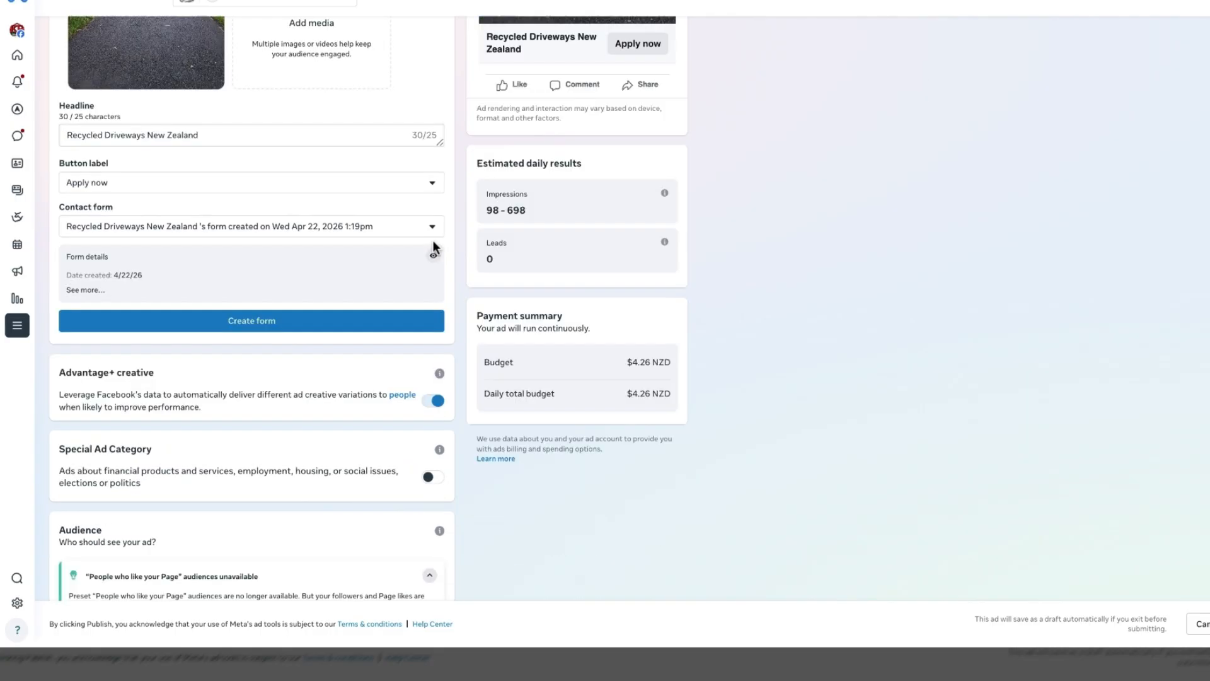
scroll(253, 309, down, 2)
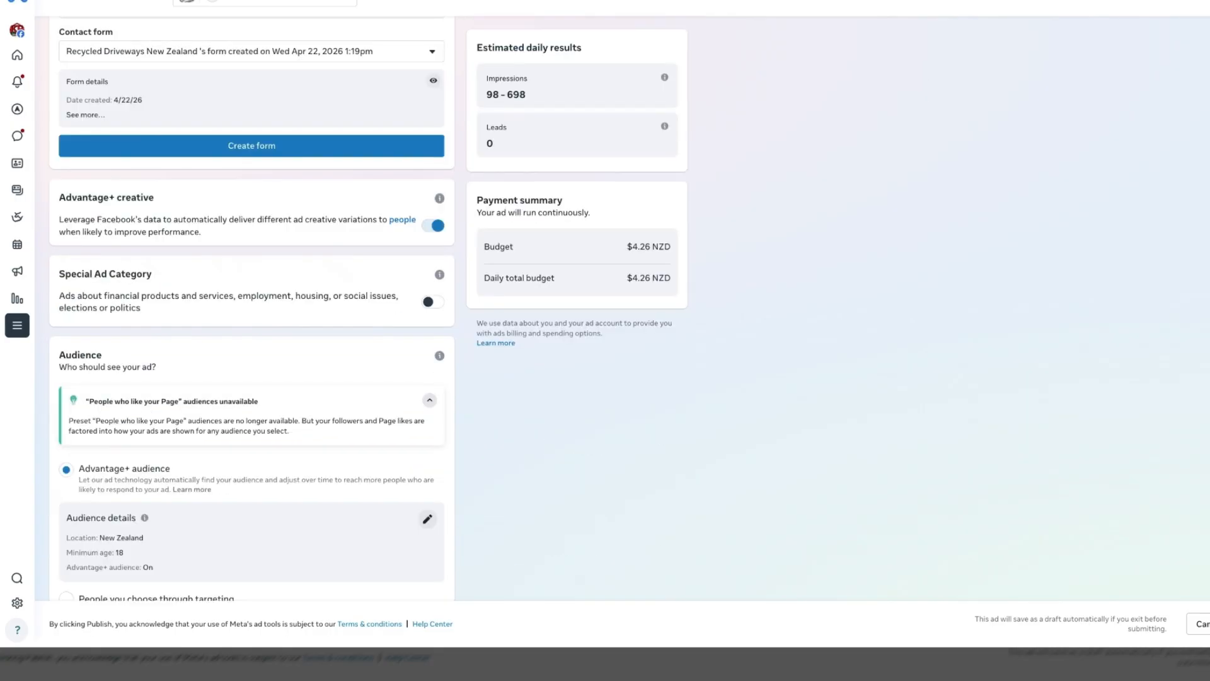
scroll(368, 543, down, 1)
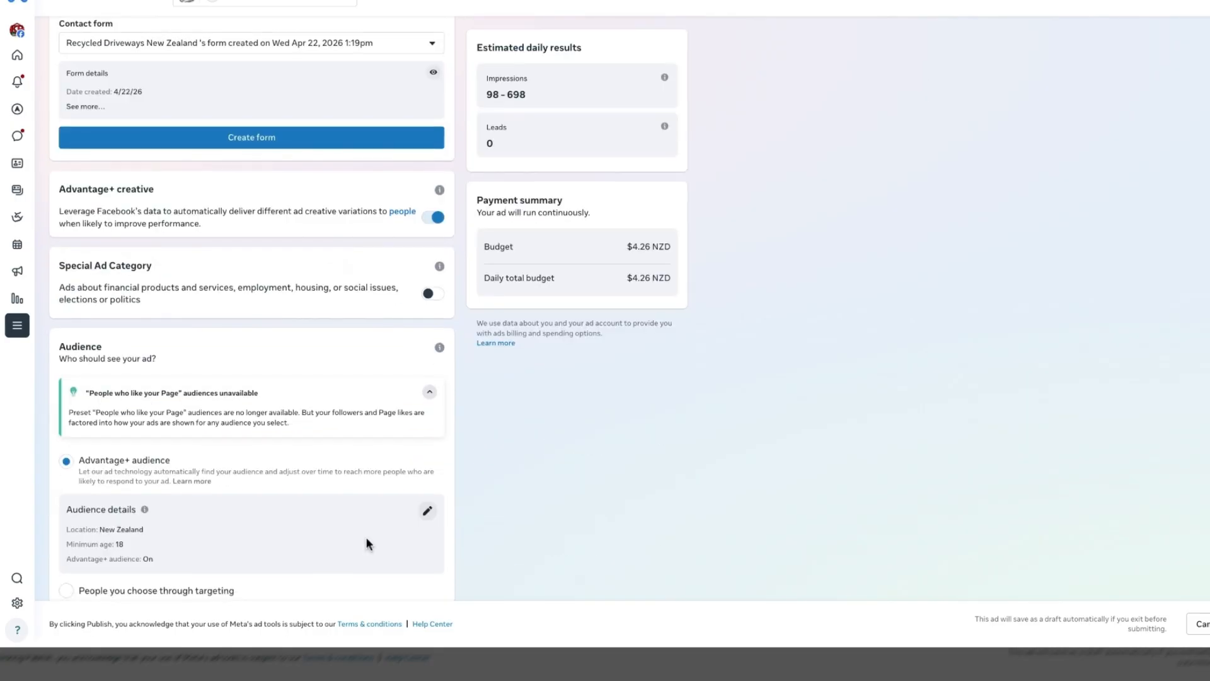
click(425, 513)
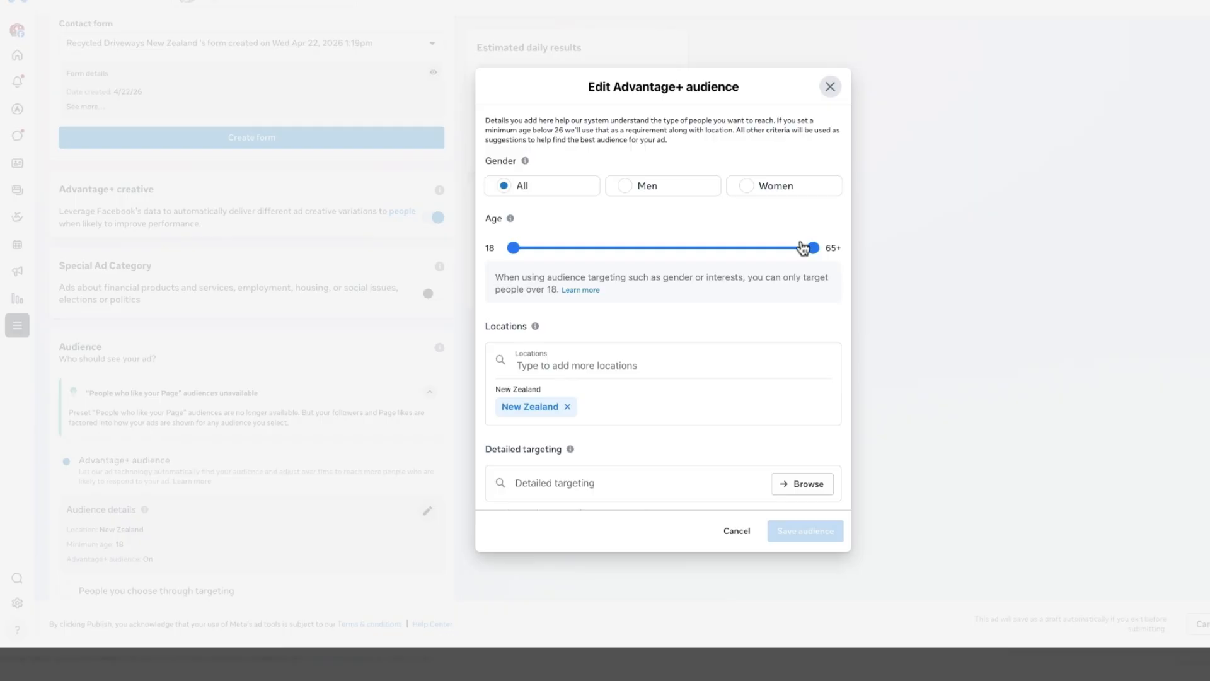
drag(803, 248, 636, 257)
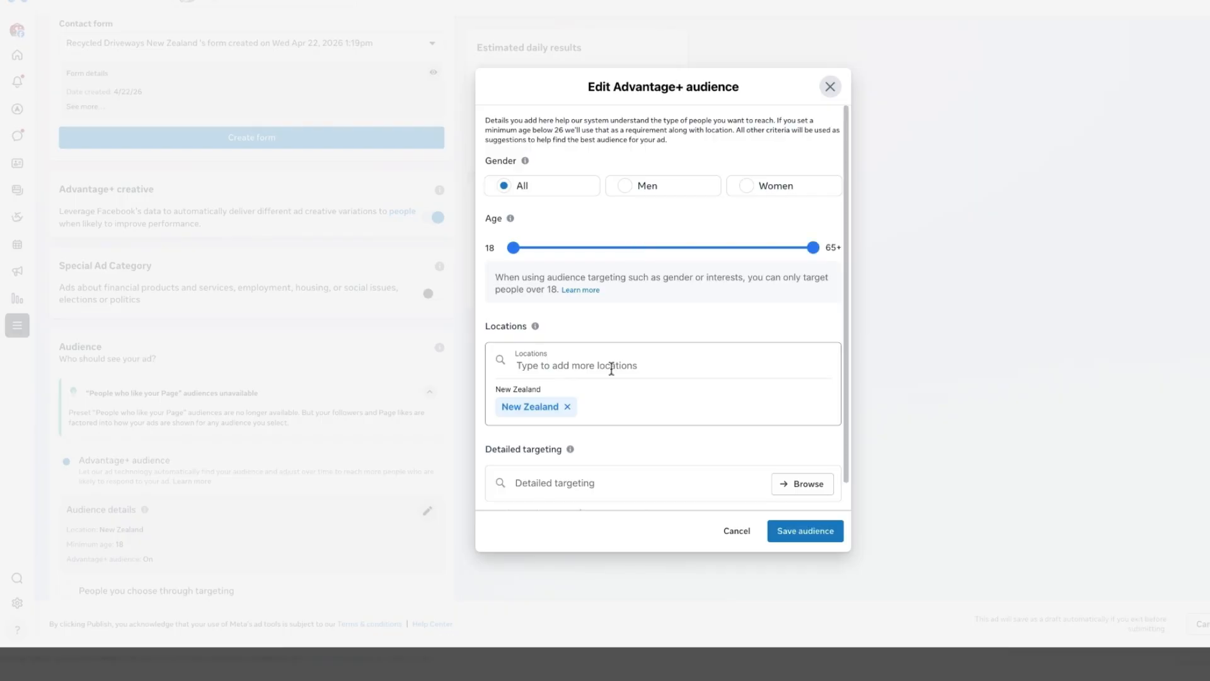
- Search detailed targeting for "engaged" without adding an interest, and save the Advantage+ audience
click(563, 482)
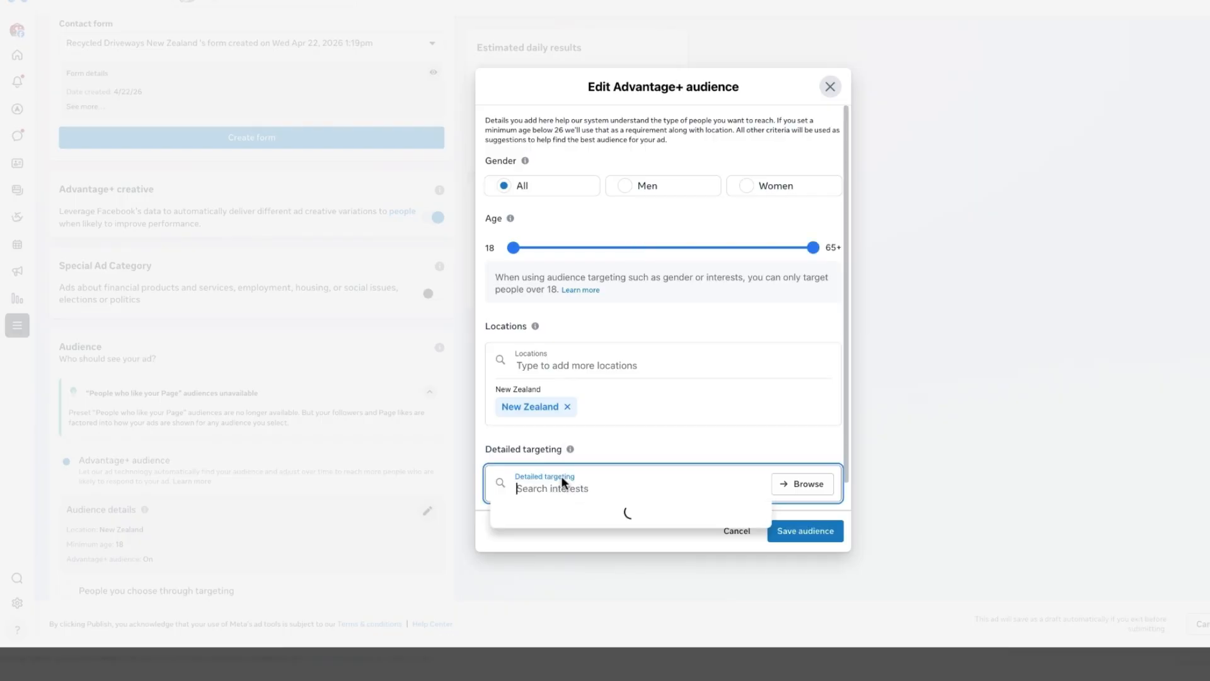
text(engaged)
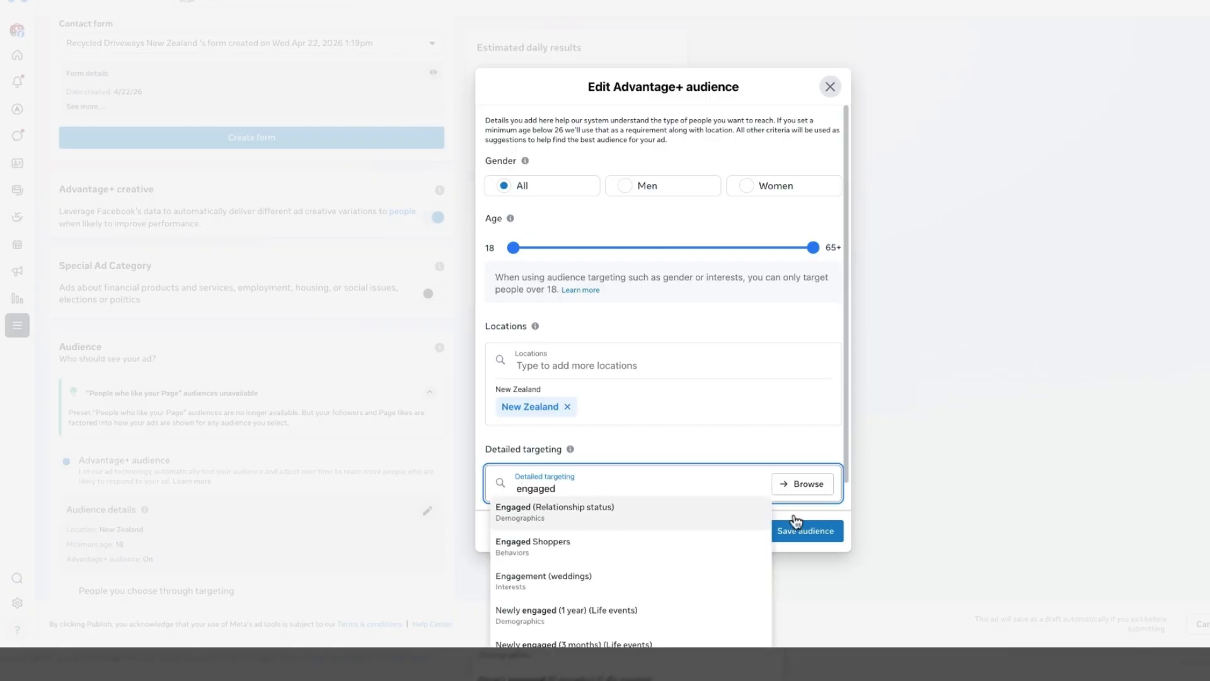
click(805, 528)
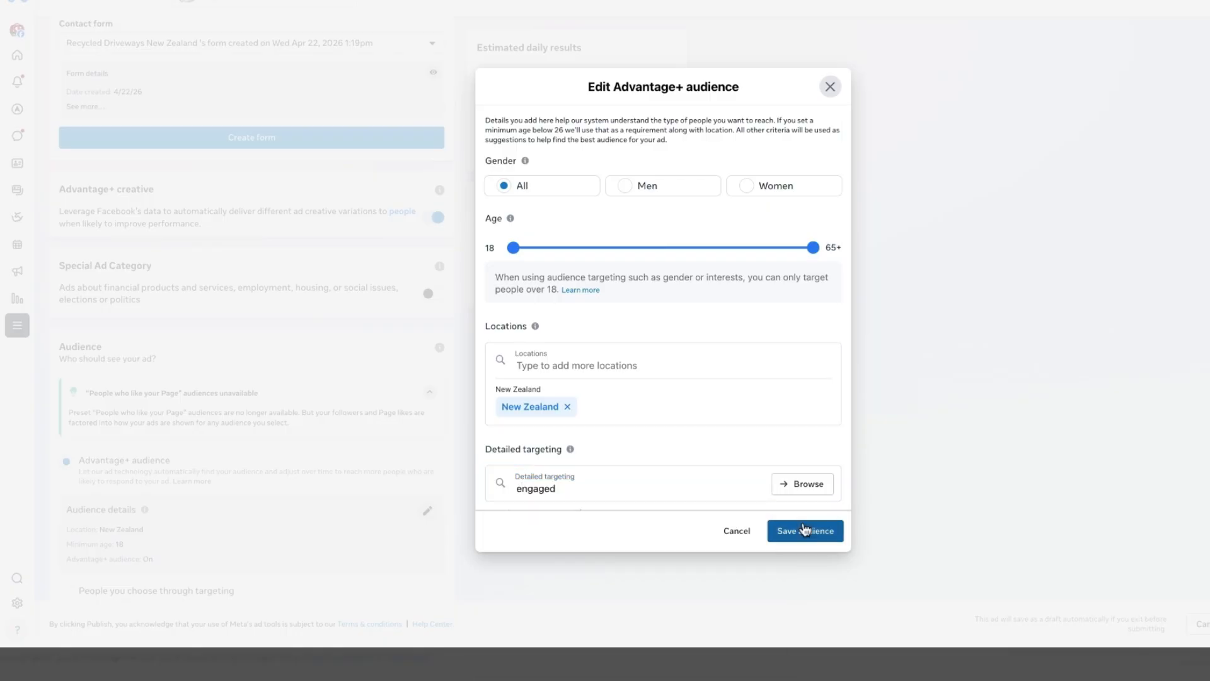
click(806, 530)
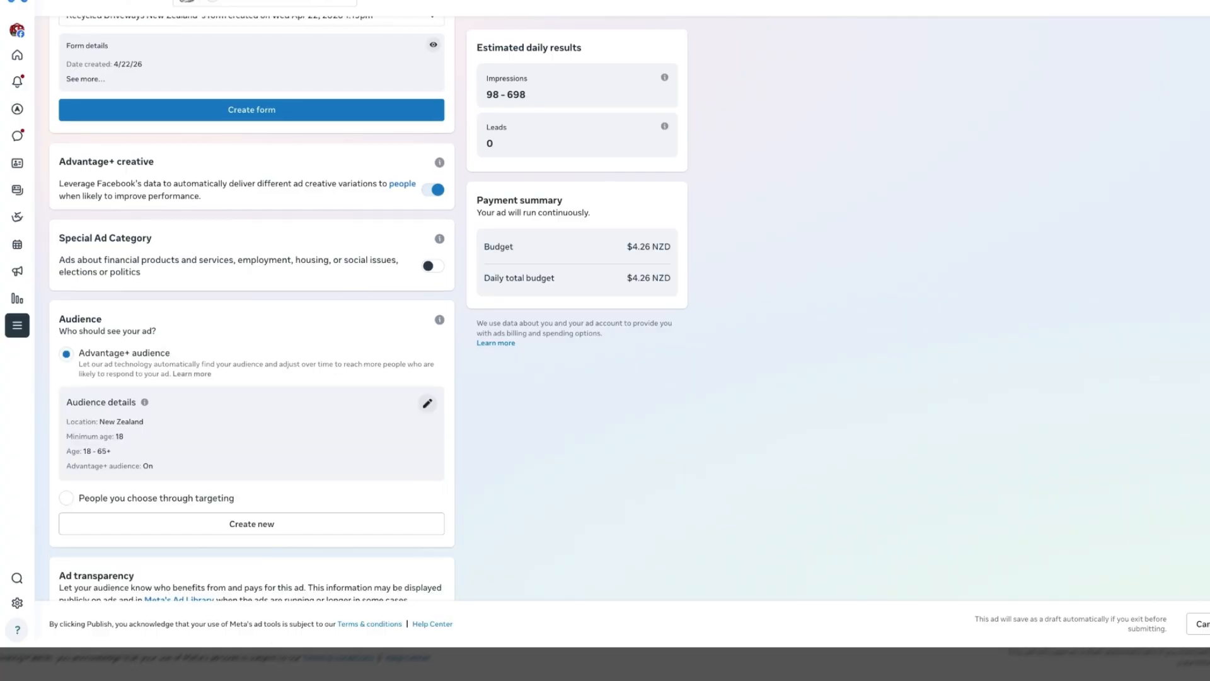
- Set the ad's daily budget first to $10.00 and finally to $20.00
scroll(252, 308, down, 1)
scroll(252, 416, down, 1)
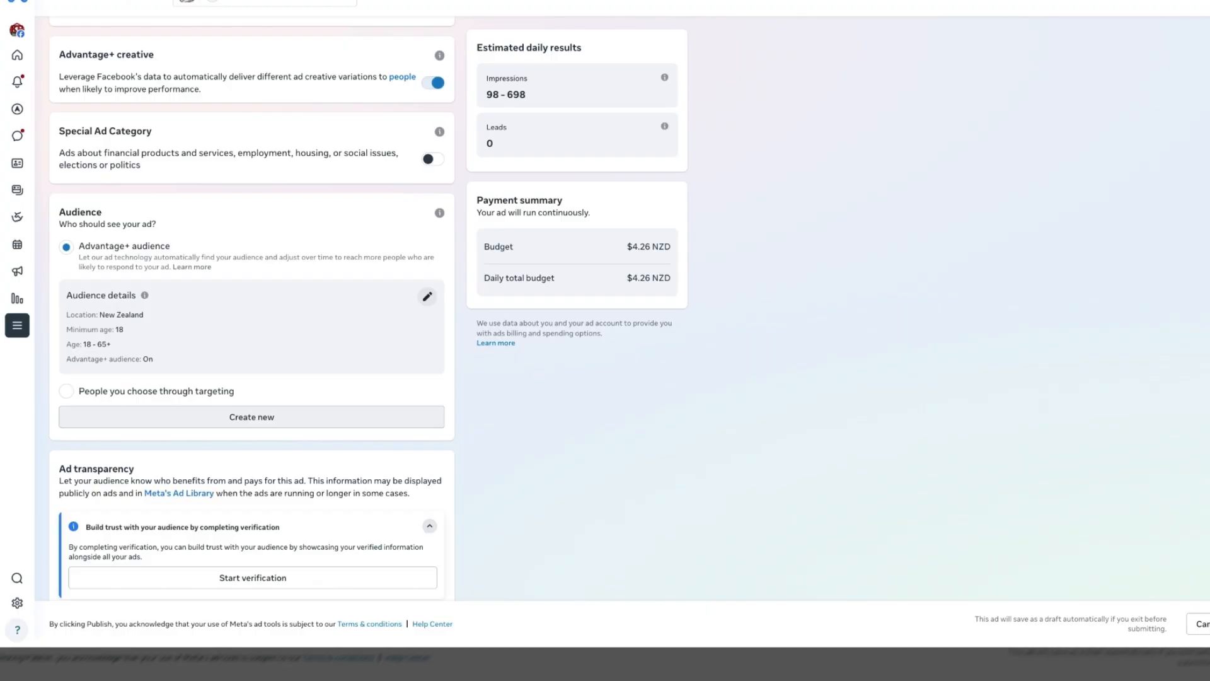
scroll(252, 307, down, 1)
scroll(252, 308, down, 1)
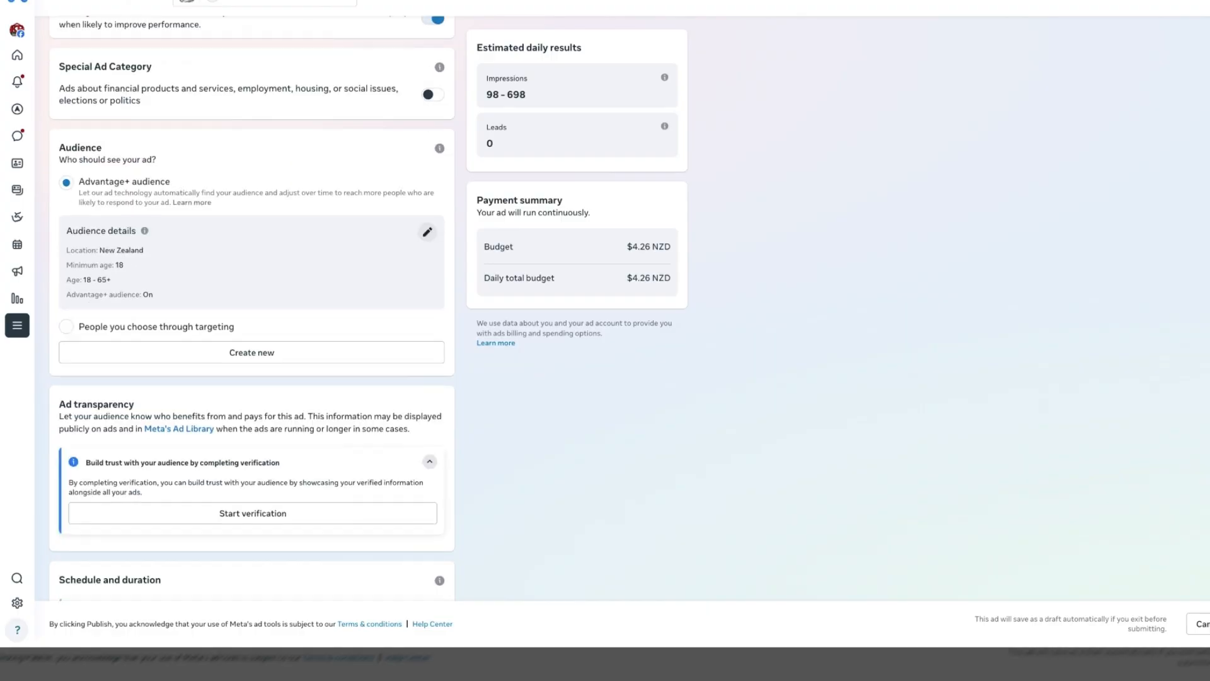
scroll(252, 308, down, 1)
scroll(252, 308, down, 2)
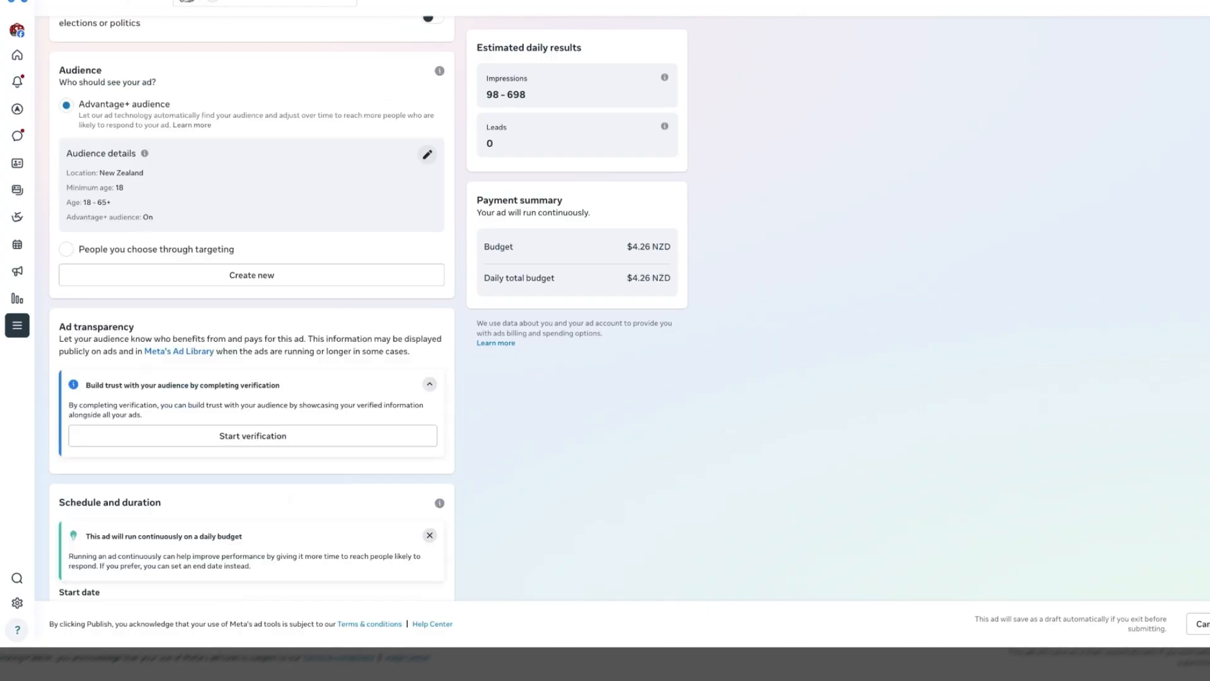
scroll(252, 308, down, 1)
scroll(252, 309, down, 1)
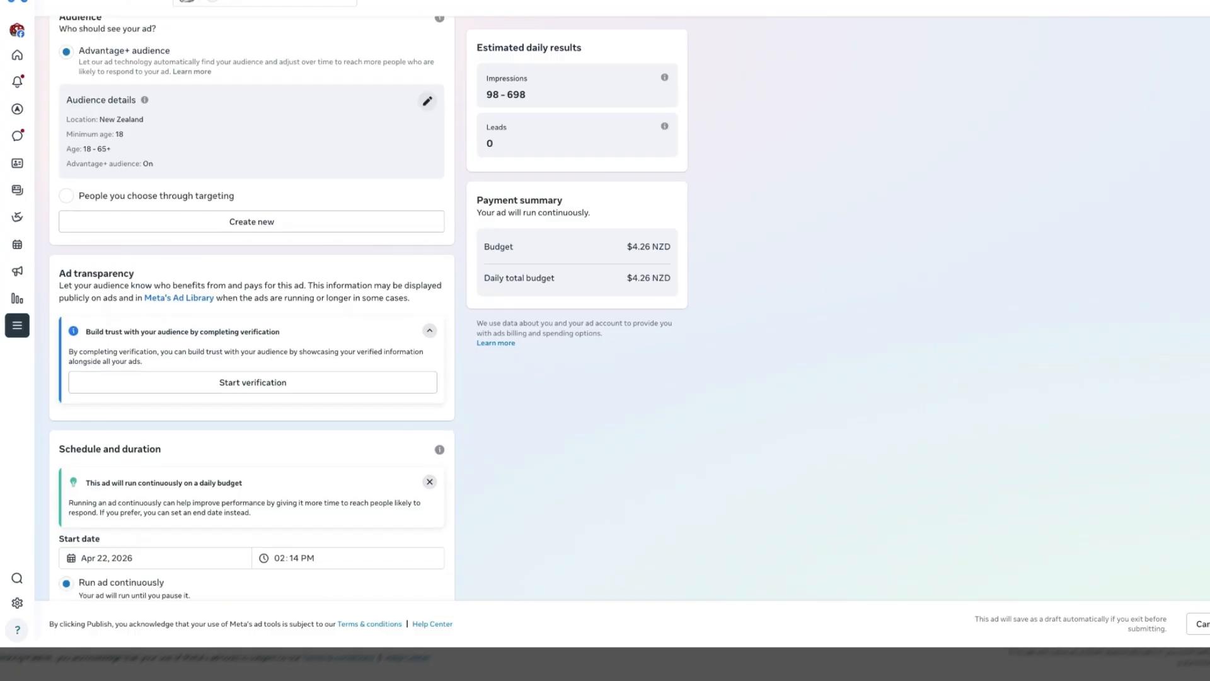
scroll(253, 308, down, 2)
scroll(252, 308, down, 1)
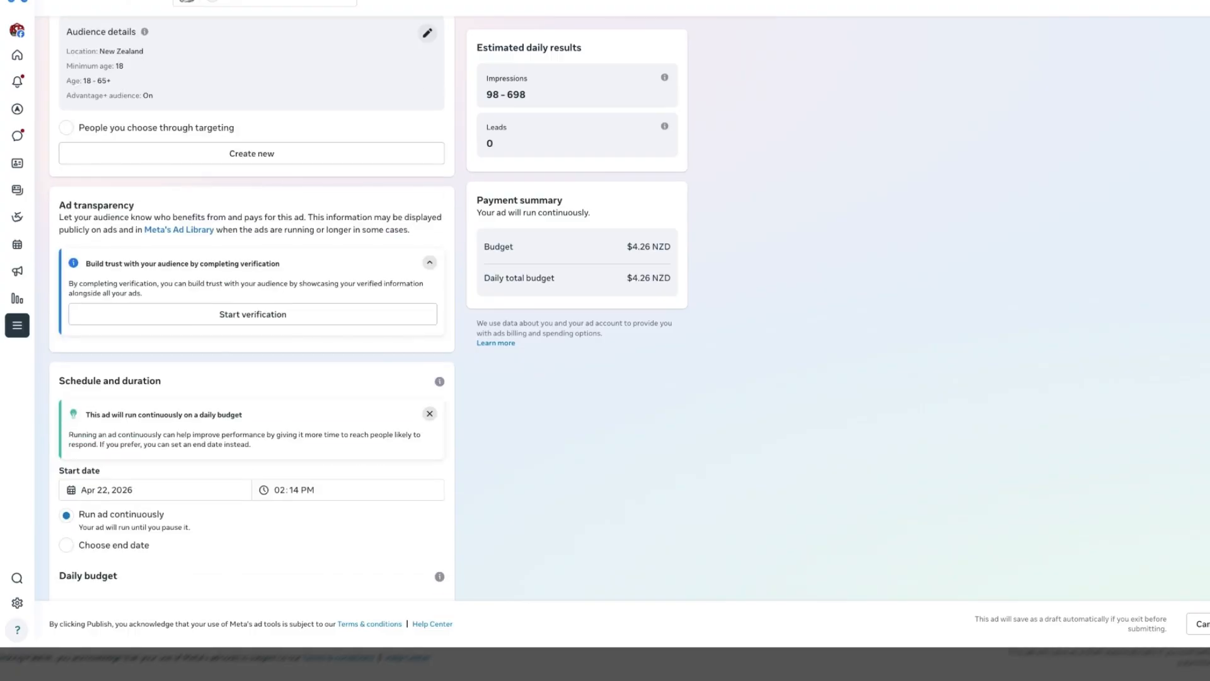
scroll(252, 308, down, 2)
scroll(252, 308, down, 2)
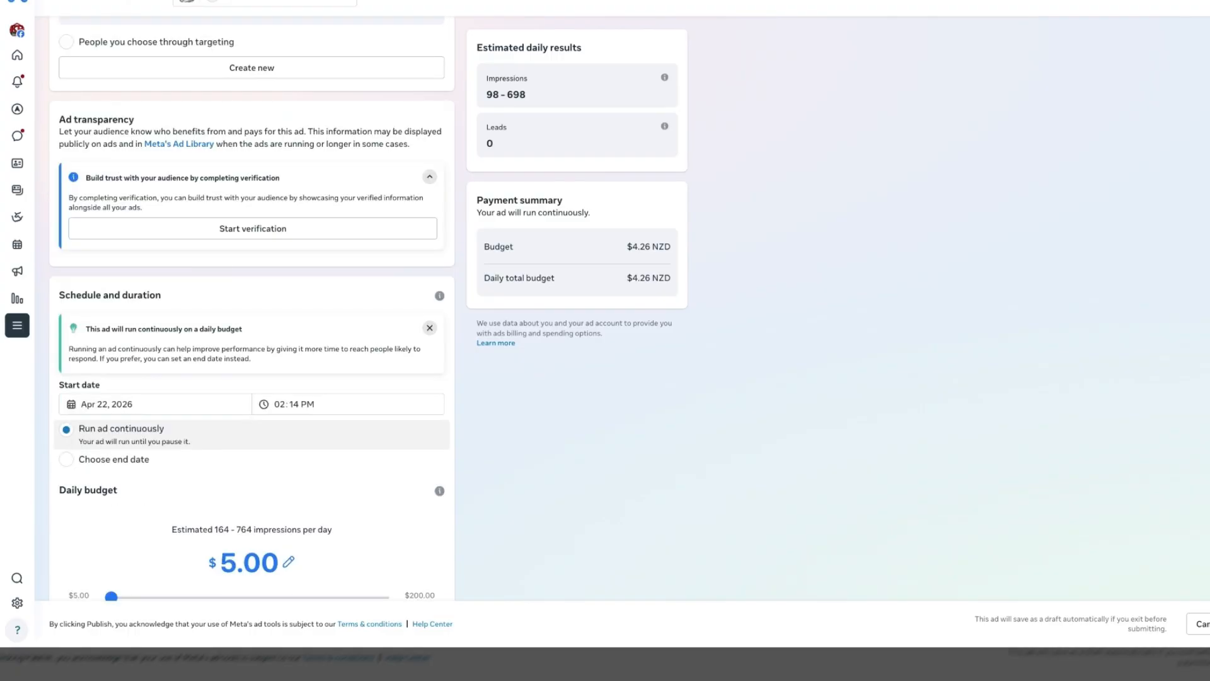
scroll(252, 308, down, 1)
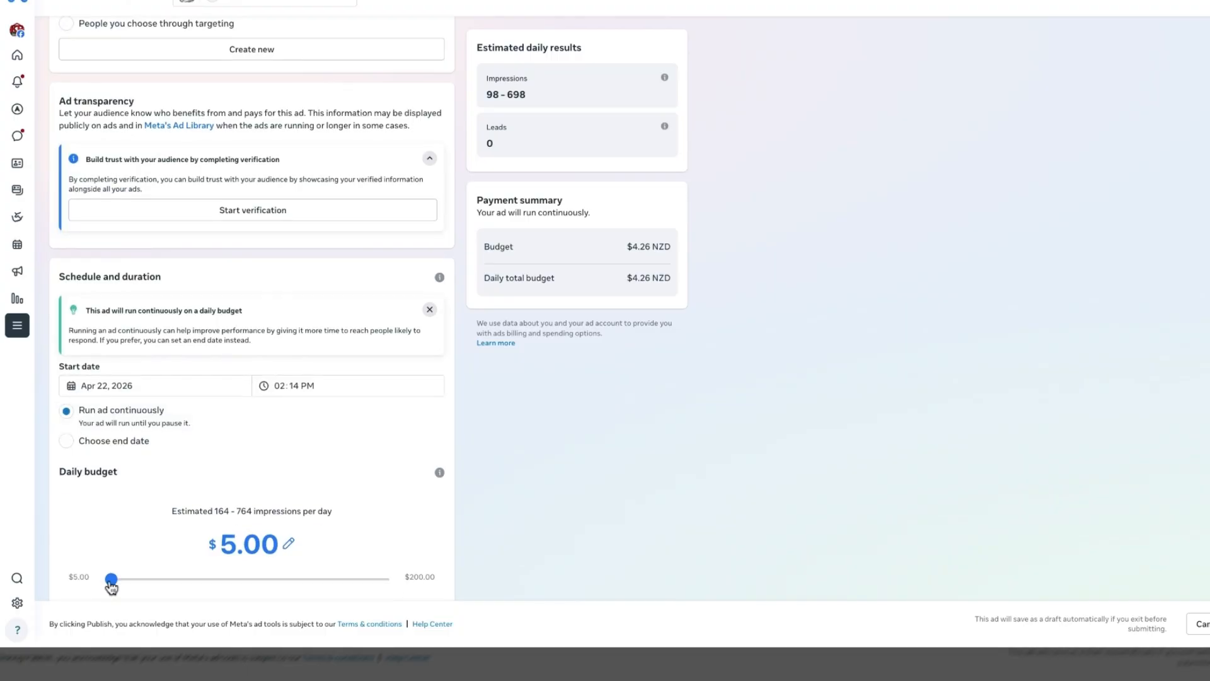
drag(111, 578, 178, 578)
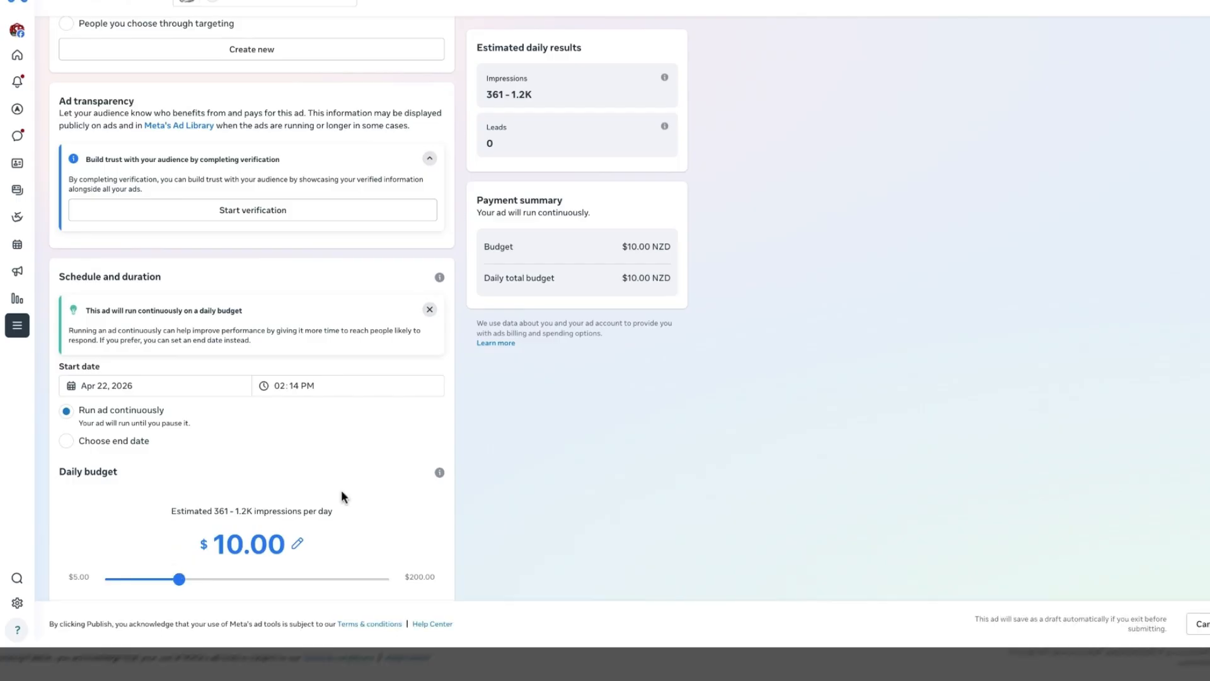
drag(180, 578, 247, 579)
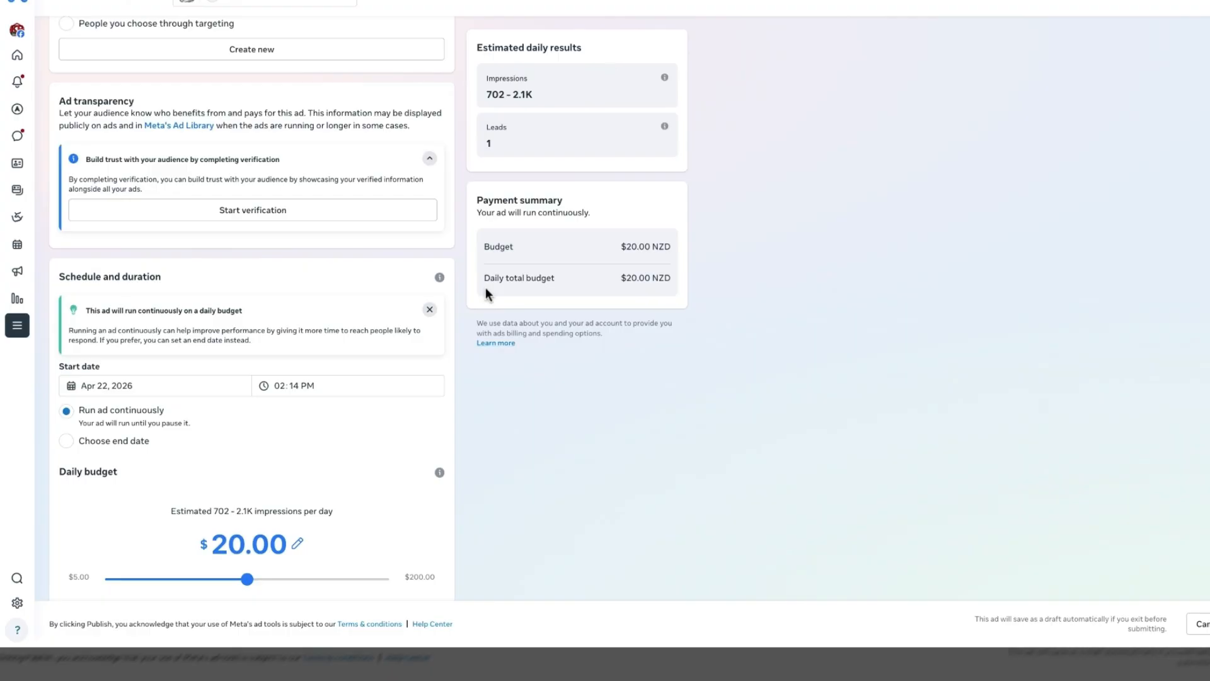
- Turn off Advantage+ placements and review the manual placement options for Facebook, Instagram and Messenger
scroll(486, 288, down, 1)
scroll(507, 523, down, 1)
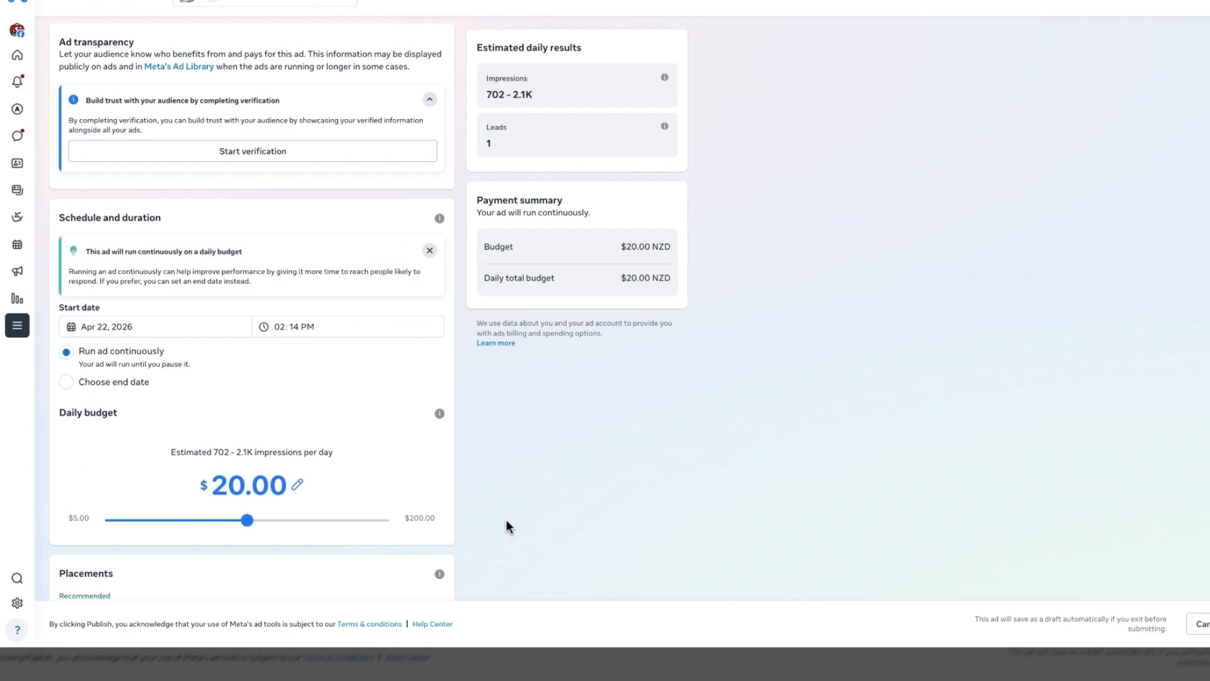
scroll(507, 525, down, 1)
scroll(252, 308, down, 1)
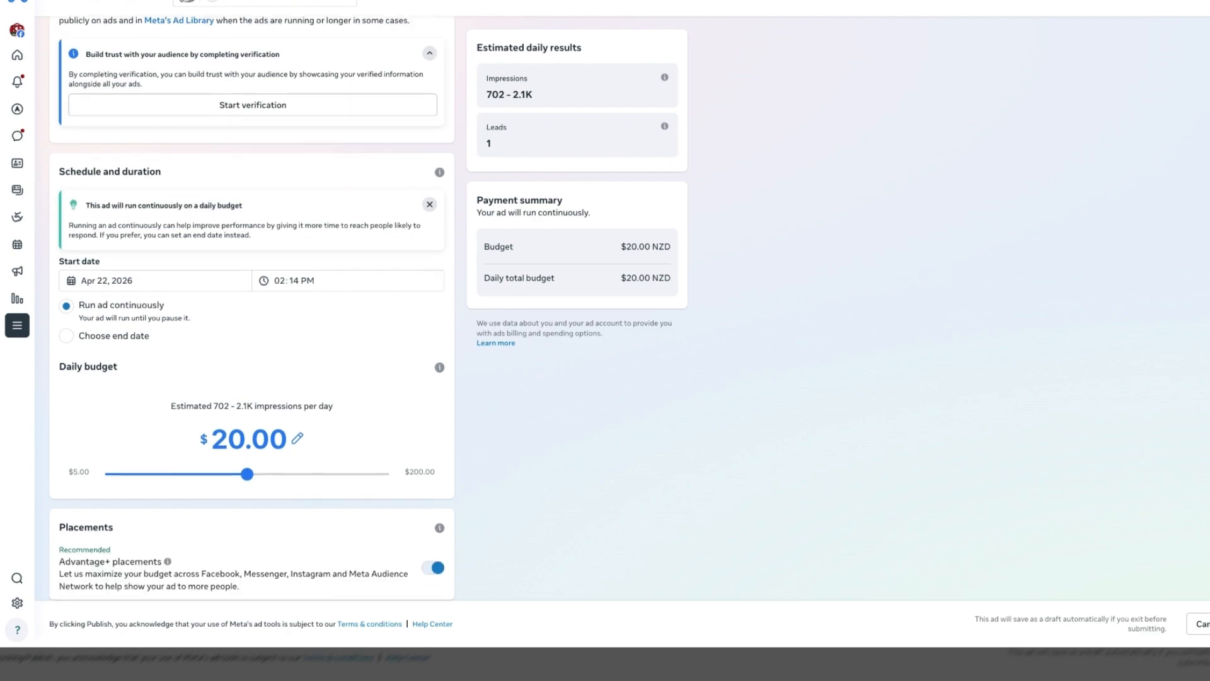
scroll(470, 524, down, 1)
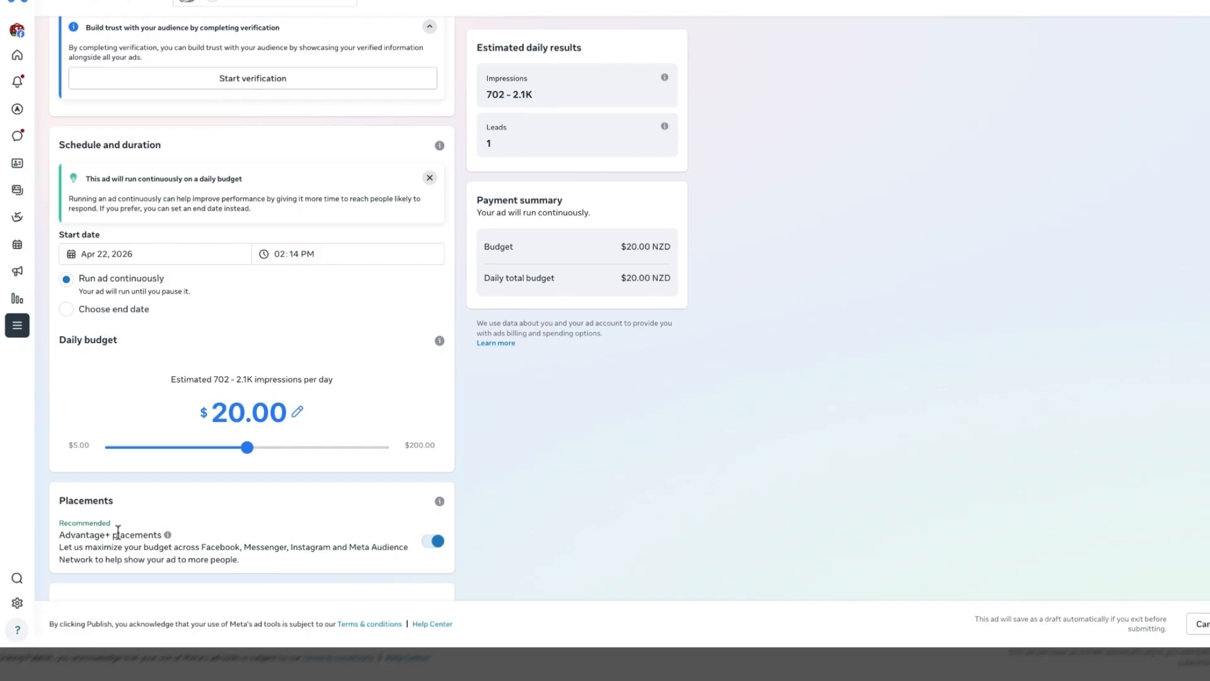
click(434, 541)
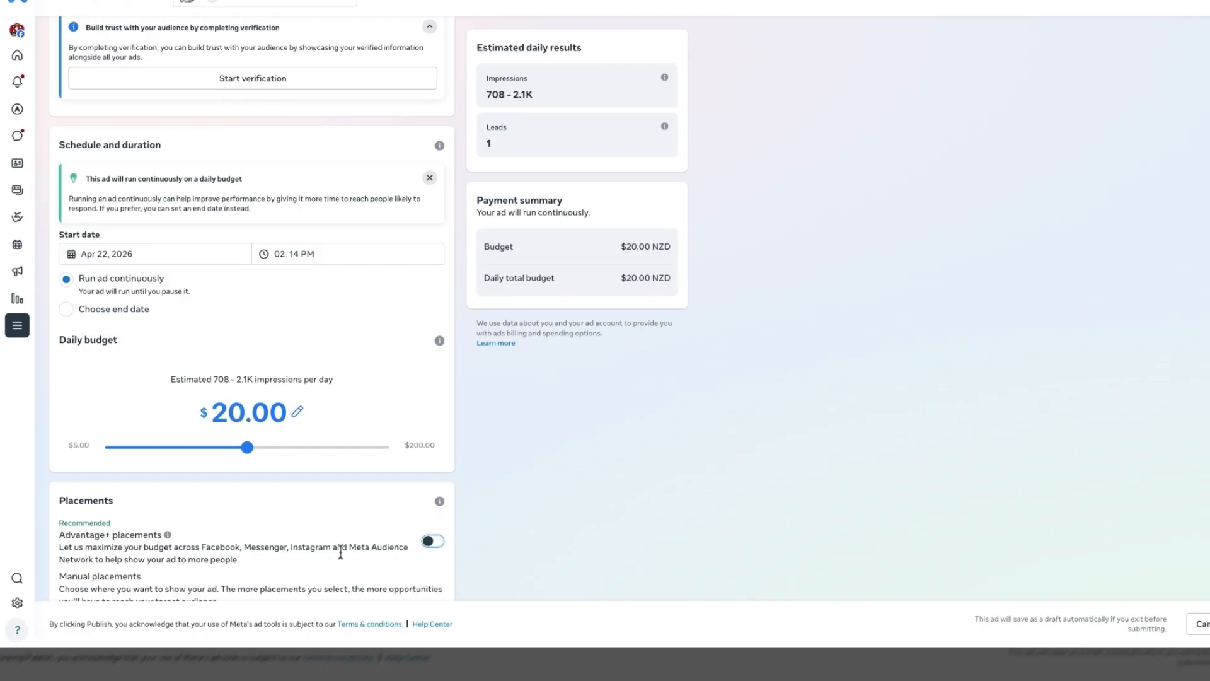
scroll(214, 576, down, 1)
scroll(215, 577, down, 1)
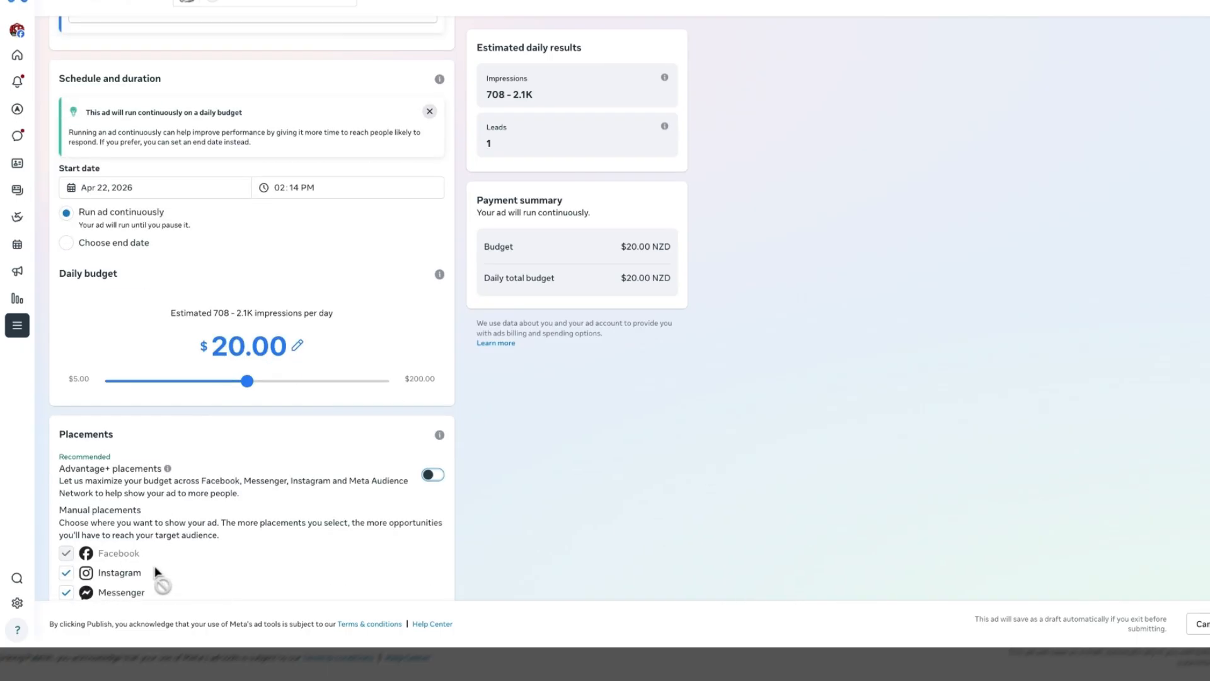
scroll(189, 555, down, 1)
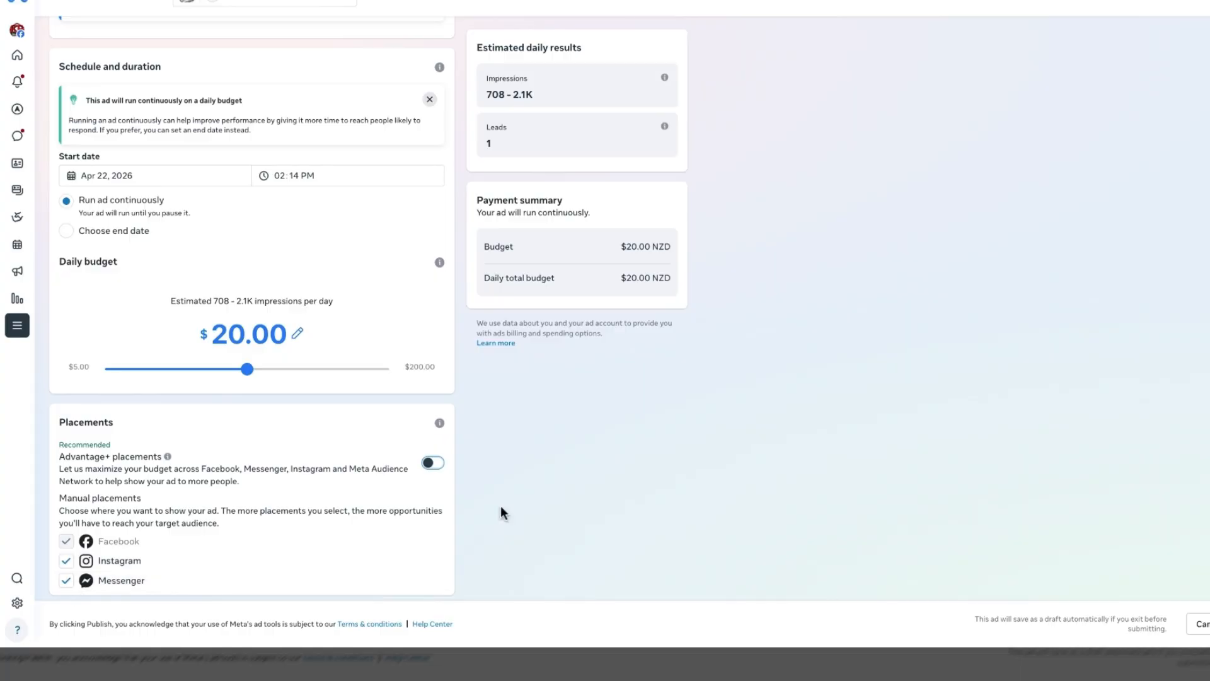
- Turn Advantage+ placements back on for the ad and check the payment method section
click(433, 465)
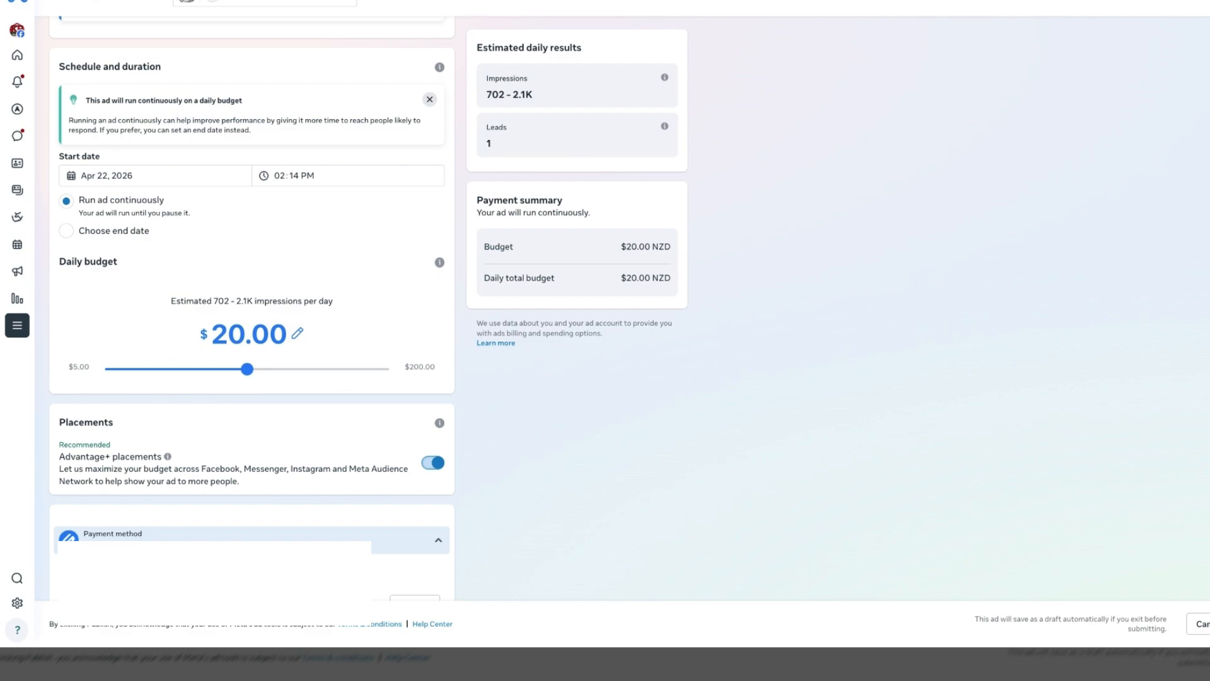
scroll(252, 308, down, 1)
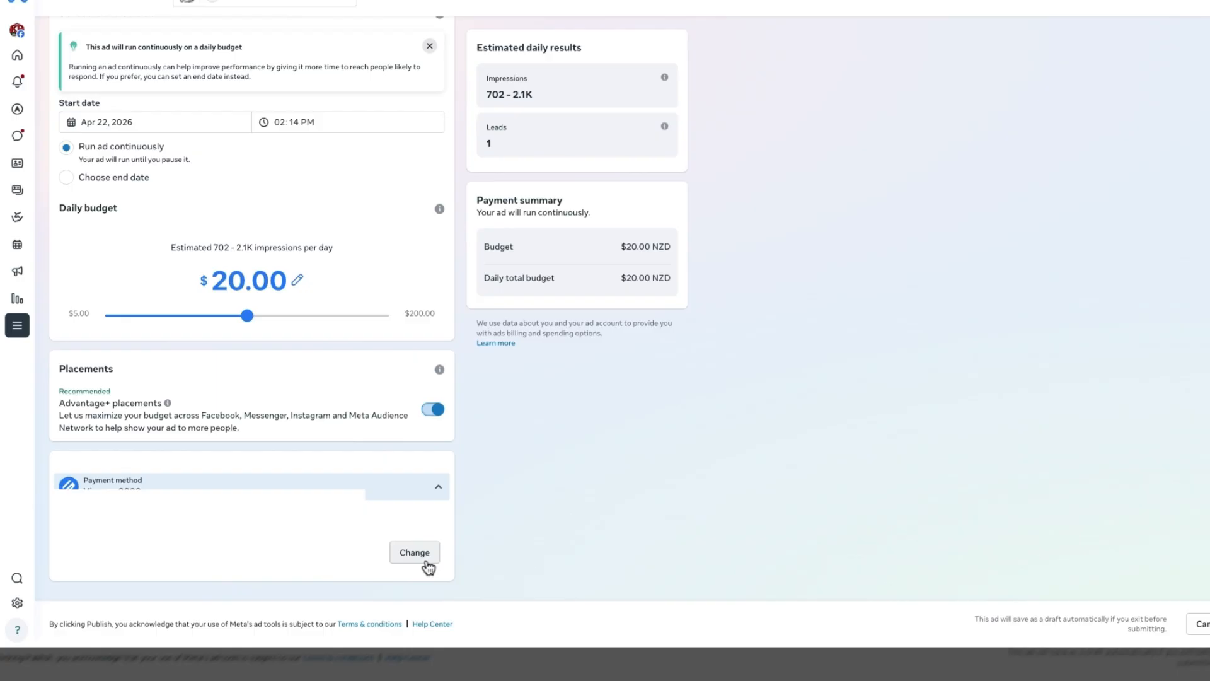
scroll(630, 453, up, 10)
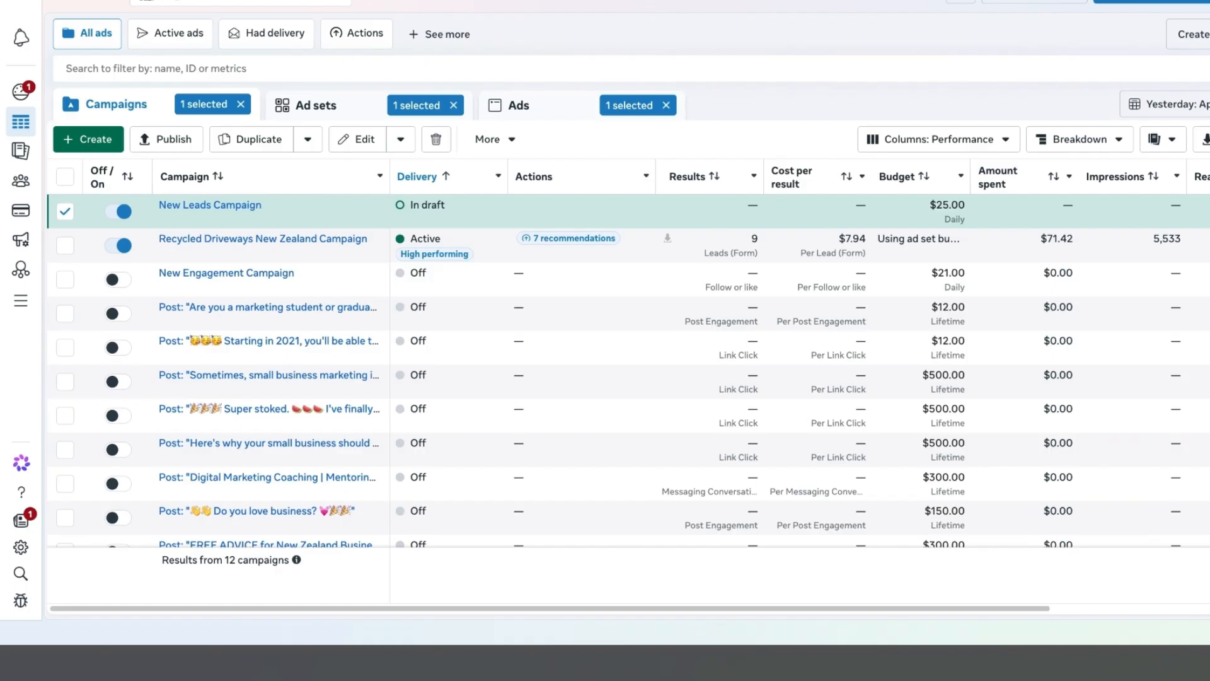
- Switch to Meta Ads Manager and create a new Auction campaign with the Leads objective, accepting the Advantage+ leads campaign setup
click(88, 138)
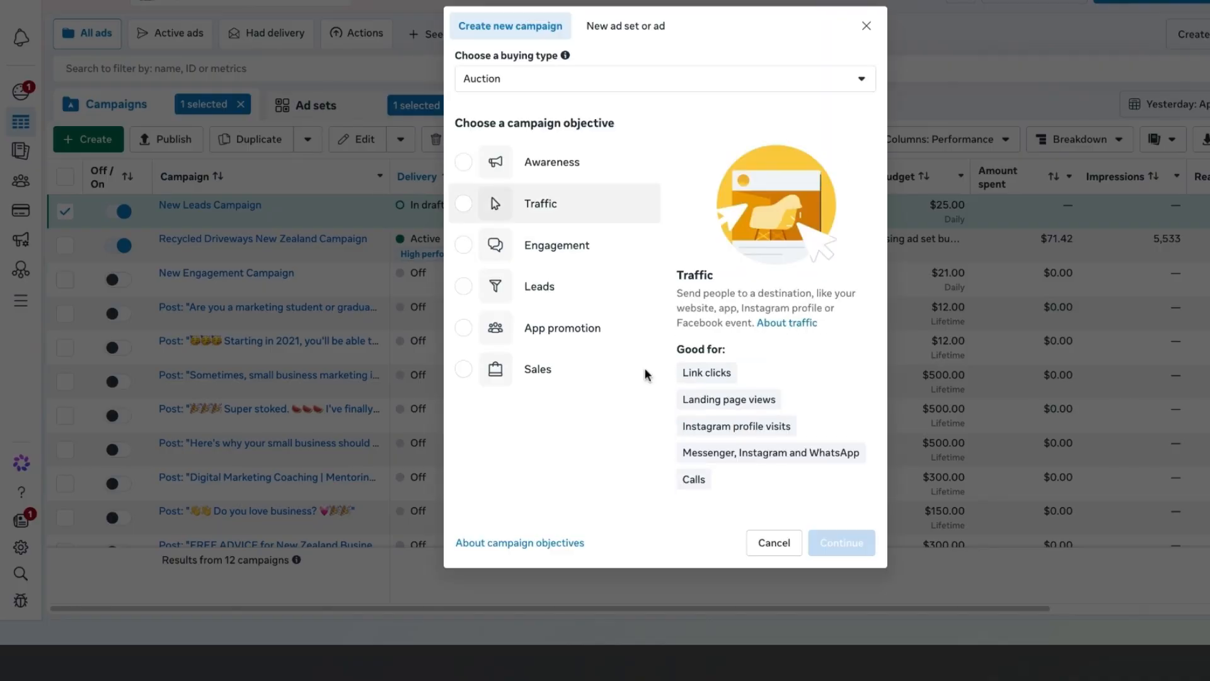
mouse_move(644, 379)
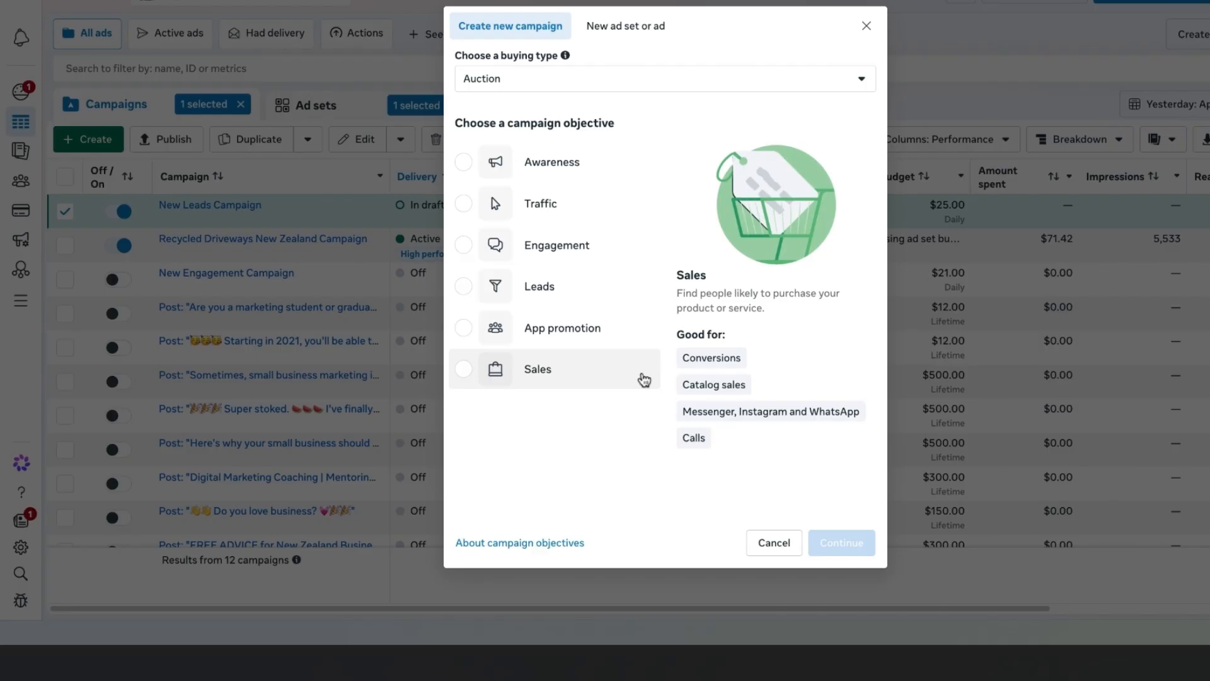
click(572, 294)
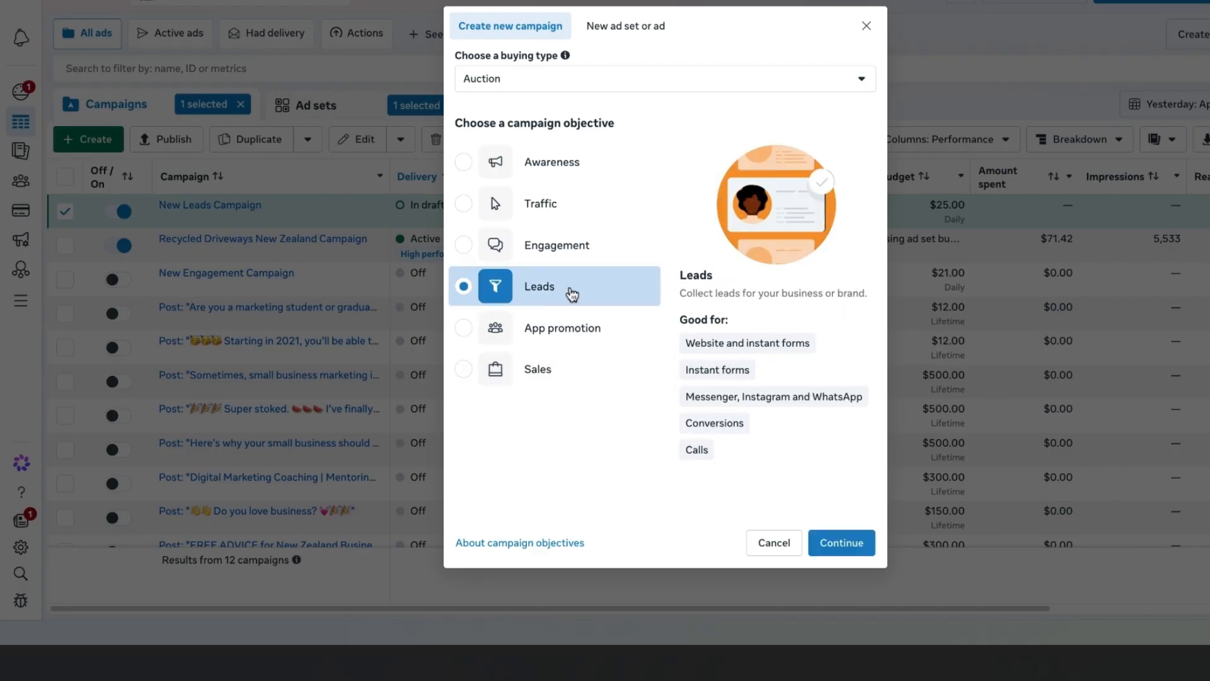
click(841, 542)
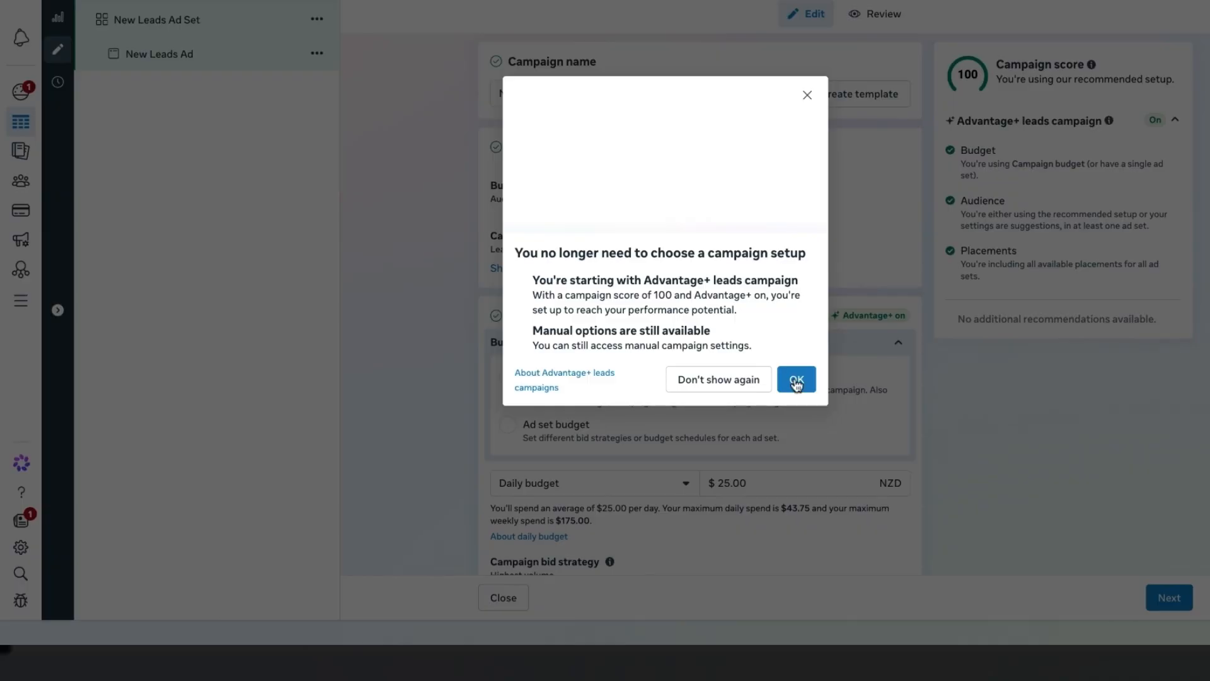
click(797, 381)
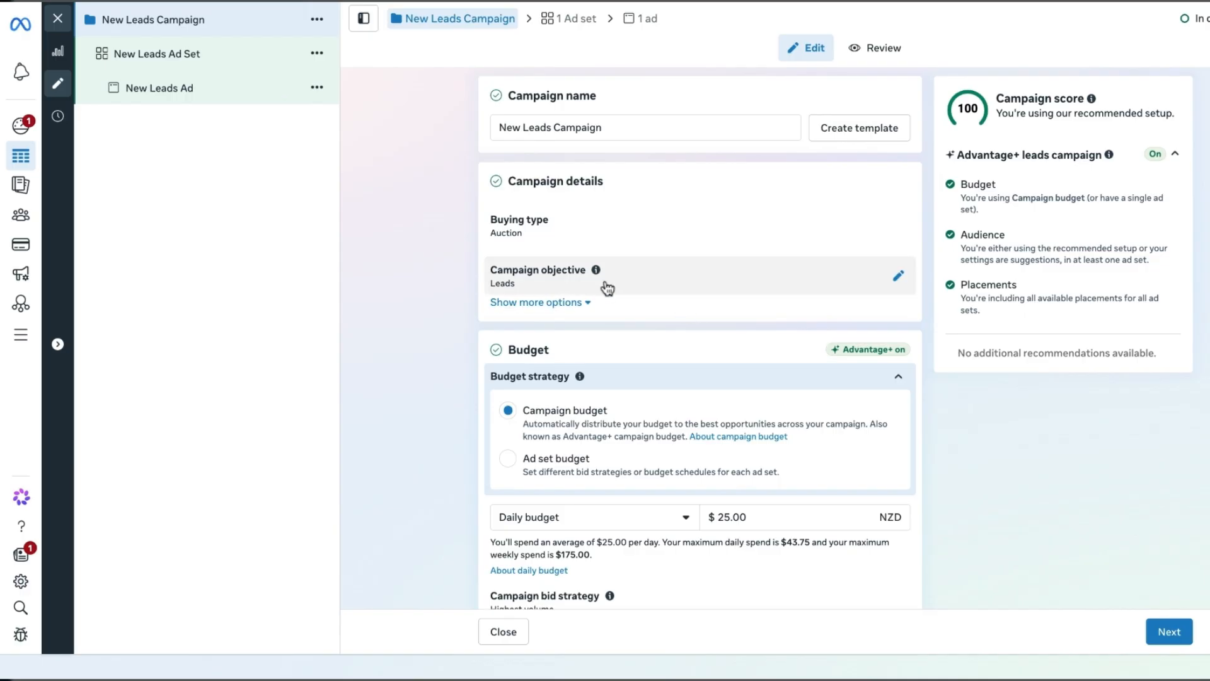
- Set the campaign's budget strategy to Ad set budget and disable sharing budget with other ad sets
scroll(441, 321, down, 2)
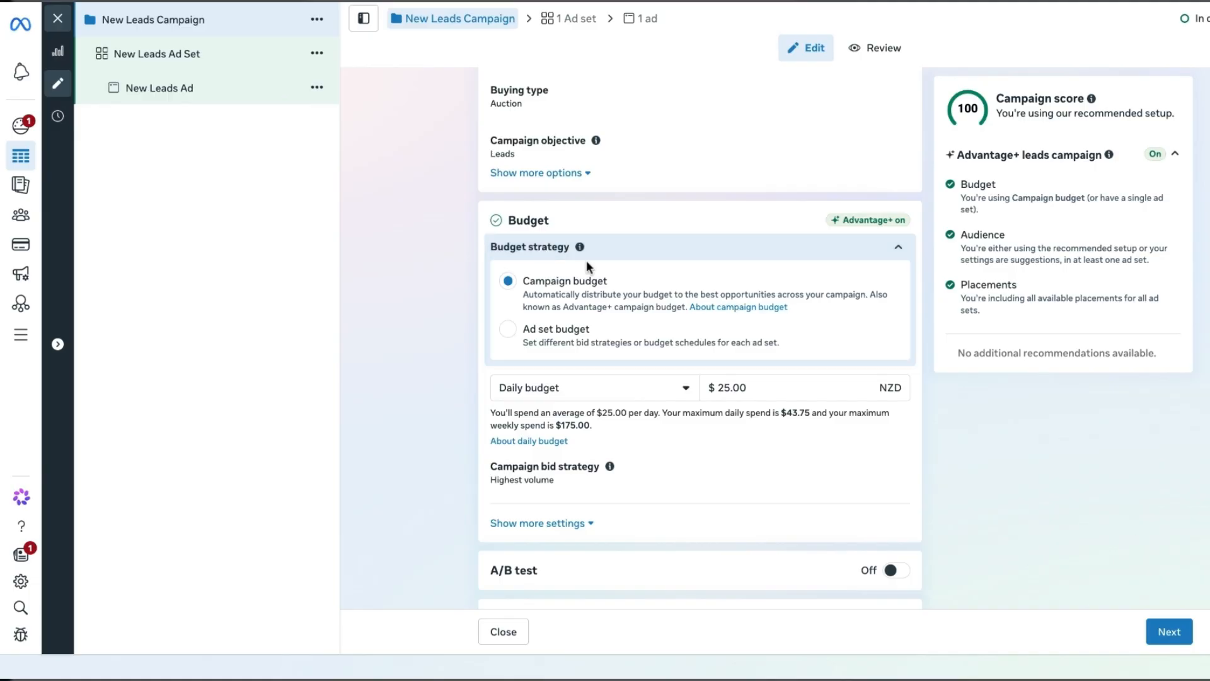
click(513, 340)
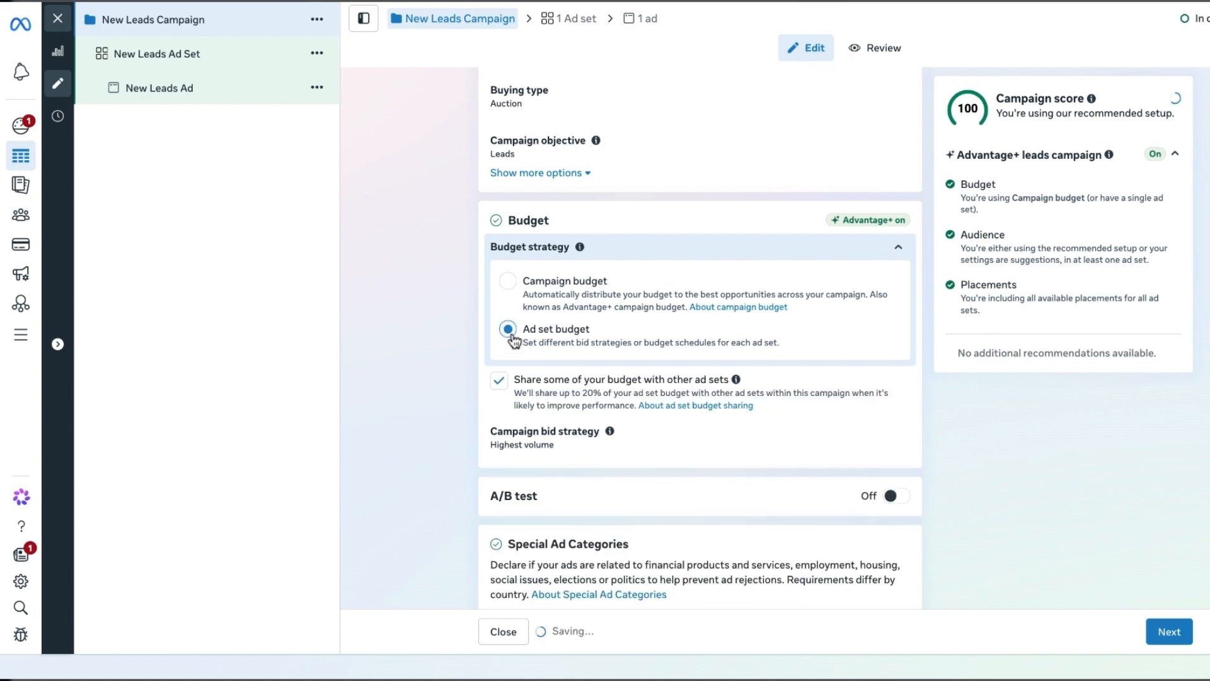
scroll(453, 292, down, 2)
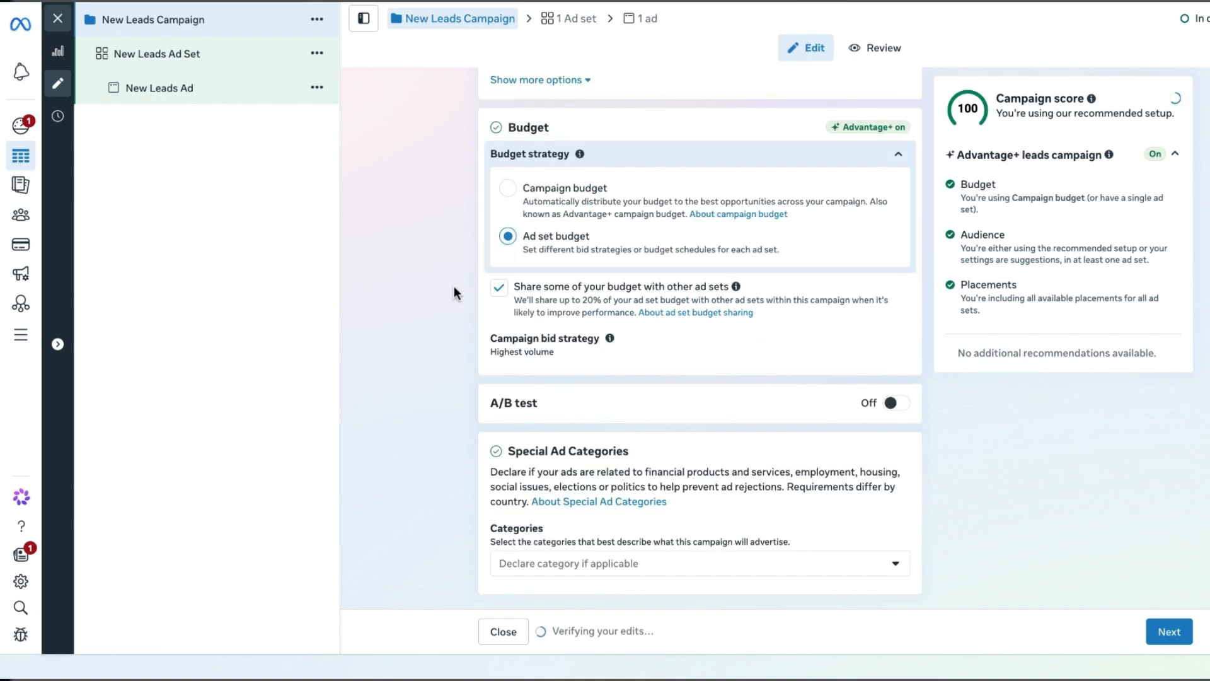
click(501, 288)
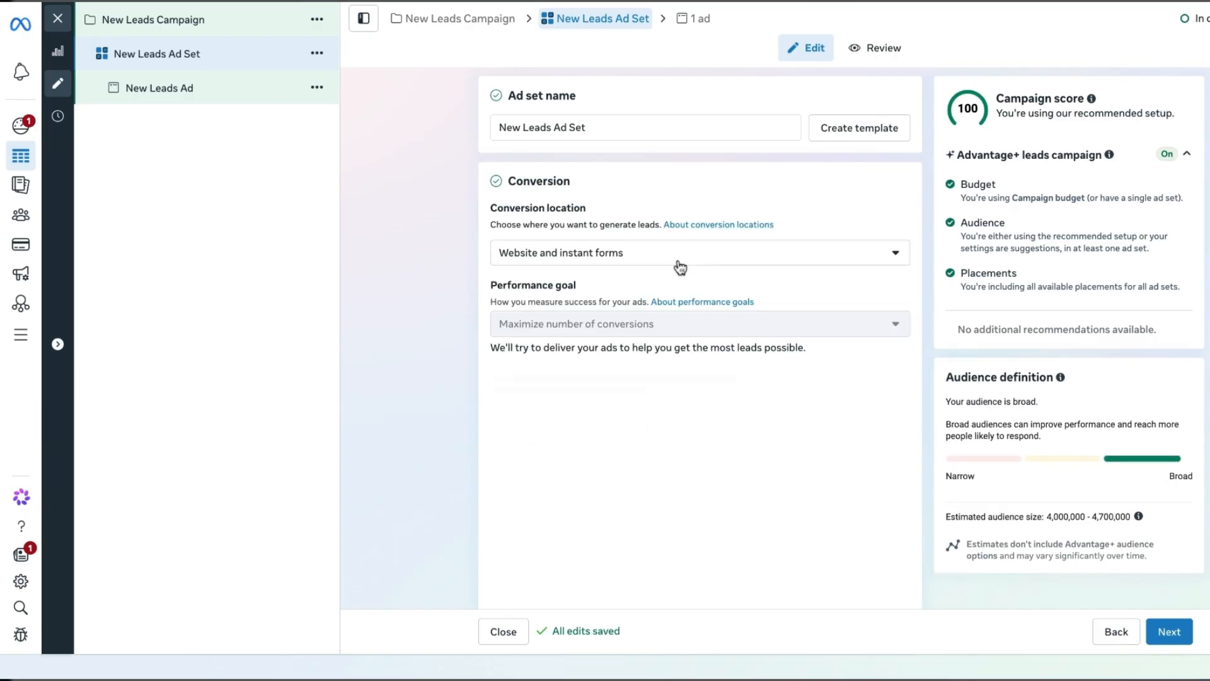
- Set the conversion location of New Leads Ad Set to the single location Instant forms
click(758, 263)
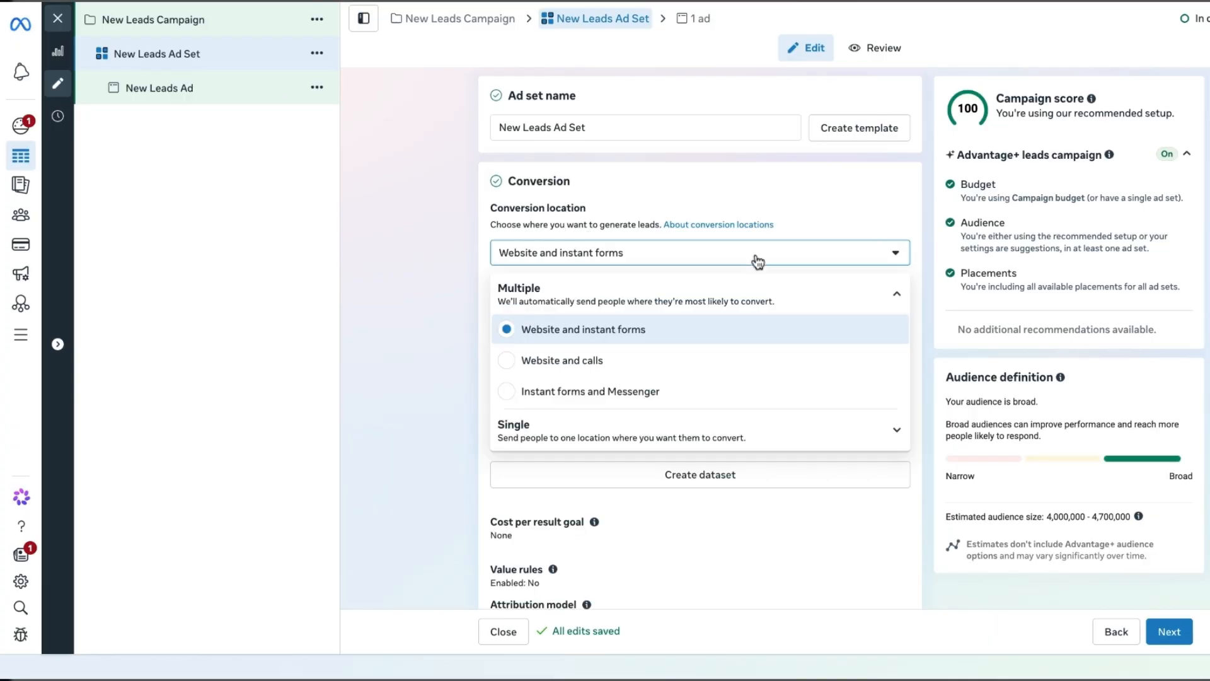
click(704, 441)
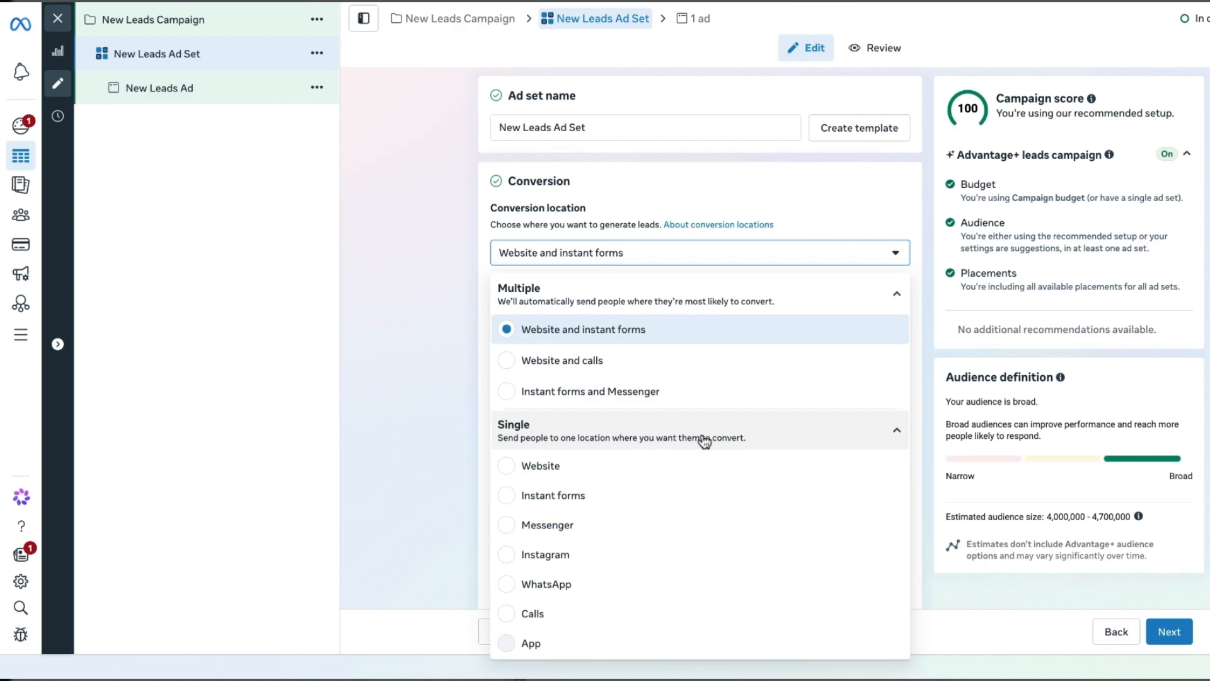
click(563, 506)
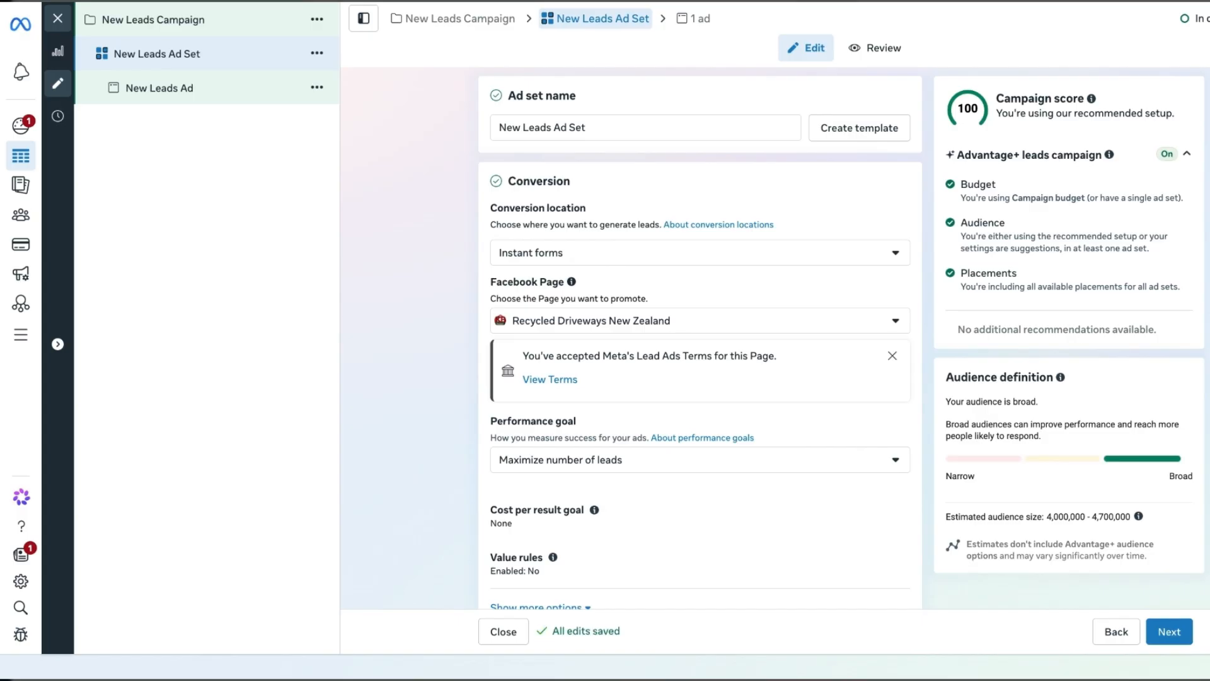
- Review the ad set's performance goal options, keeping Maximize number of leads
scroll(700, 340, down, 2)
scroll(700, 340, down, 2)
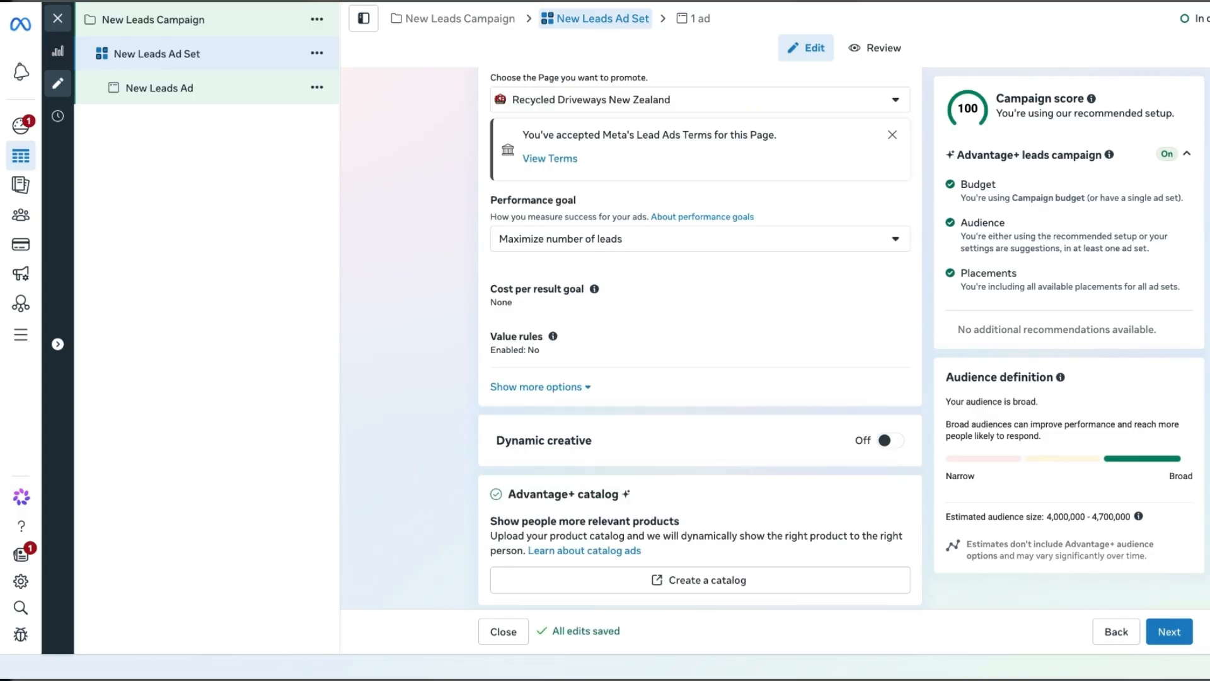
click(839, 245)
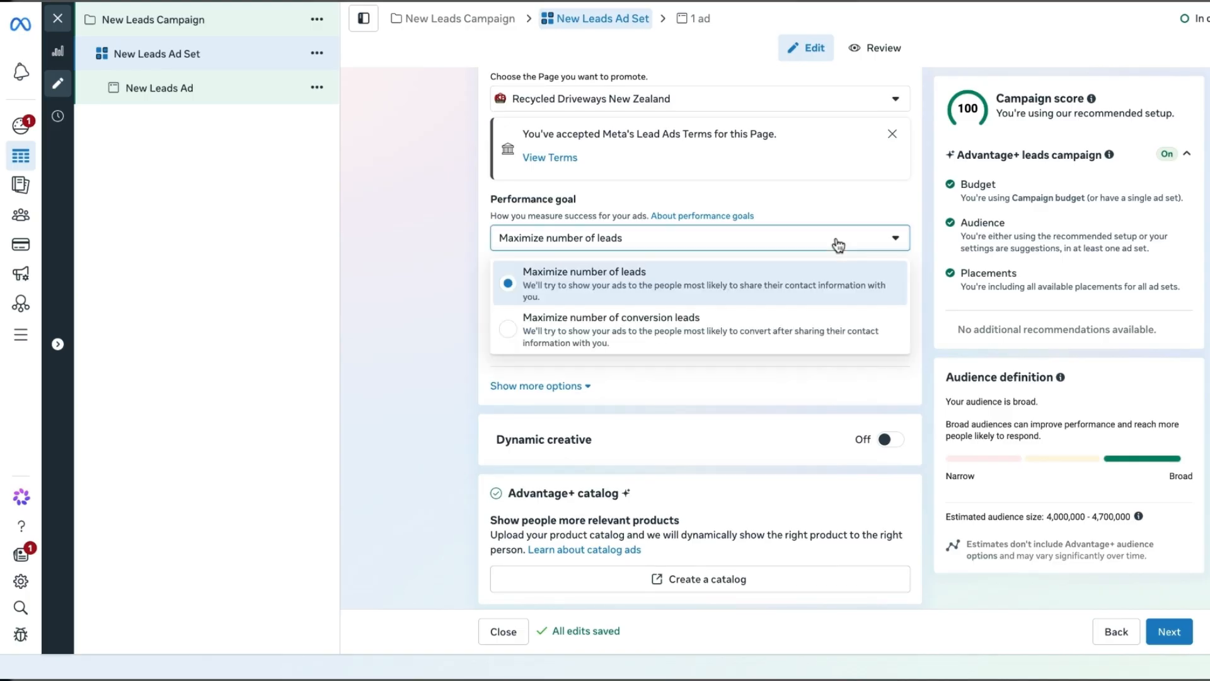
click(927, 259)
- Set the ad set's daily budget to $17.00 NZD
scroll(922, 270, down, 3)
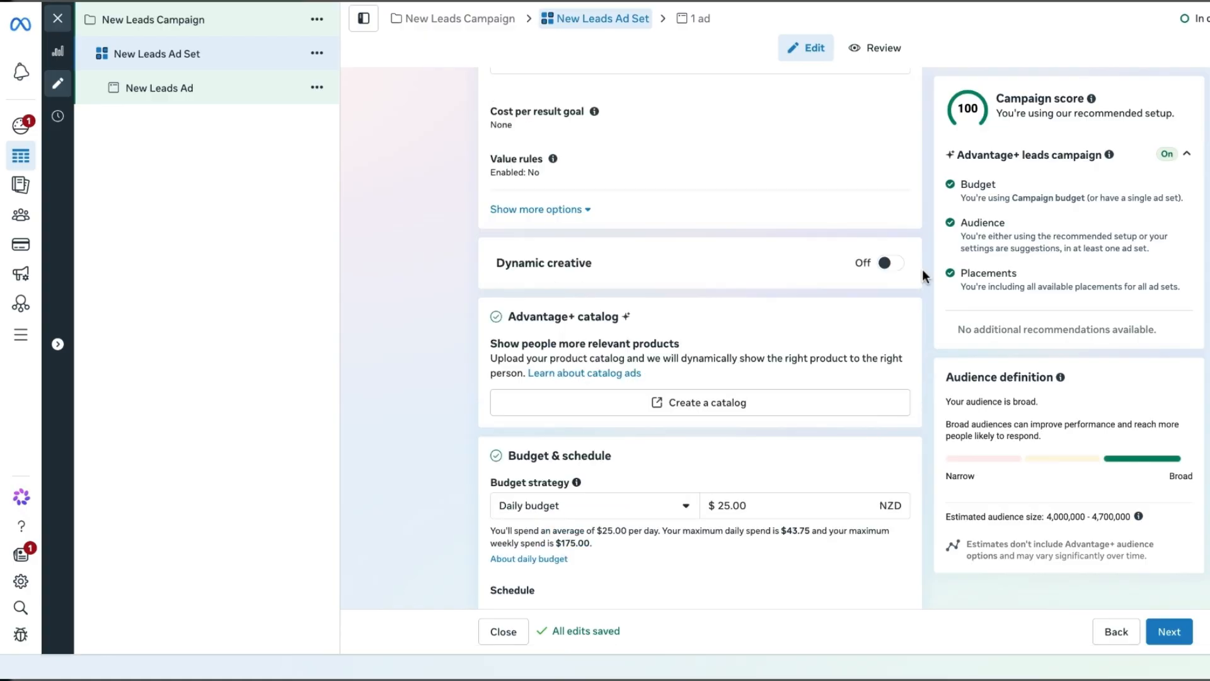
scroll(730, 471, down, 1)
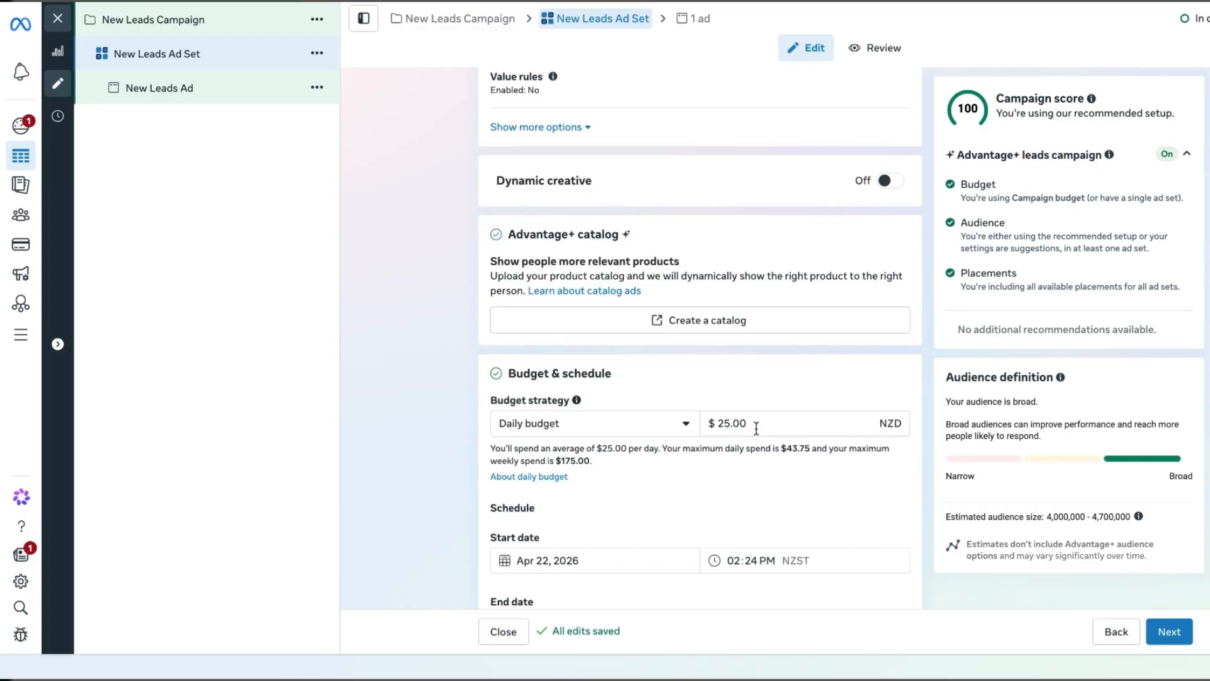
click(727, 424)
key(BackSpace)
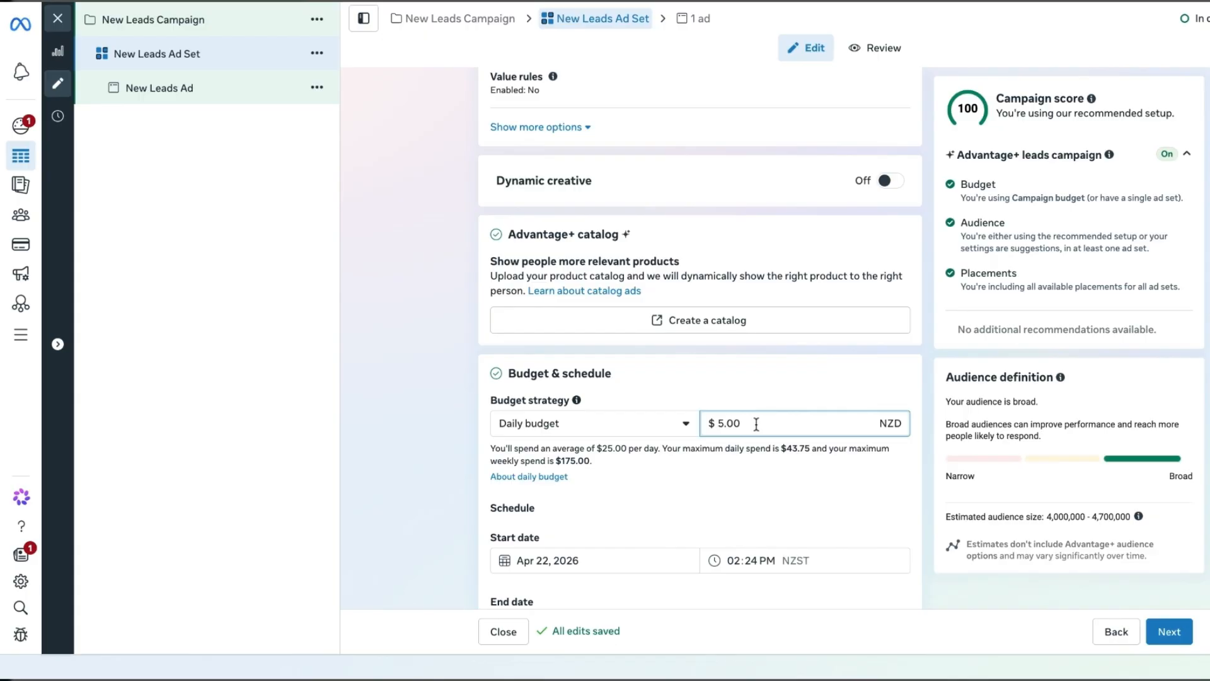
text(1)
key(Right)
key(BackSpace)
text(7)
click(886, 354)
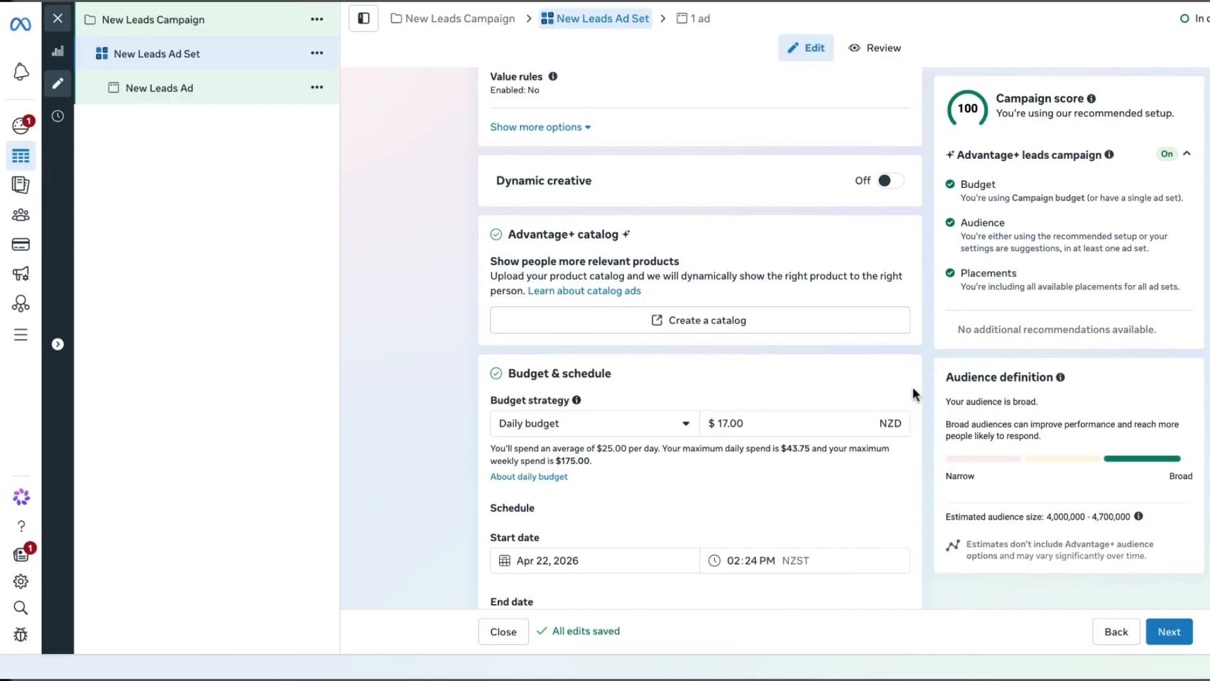
- Review the ad set's schedule and audience controls, and expand the audience suggestions for age, gender and detailed targeting
scroll(914, 391, down, 2)
scroll(913, 388, down, 2)
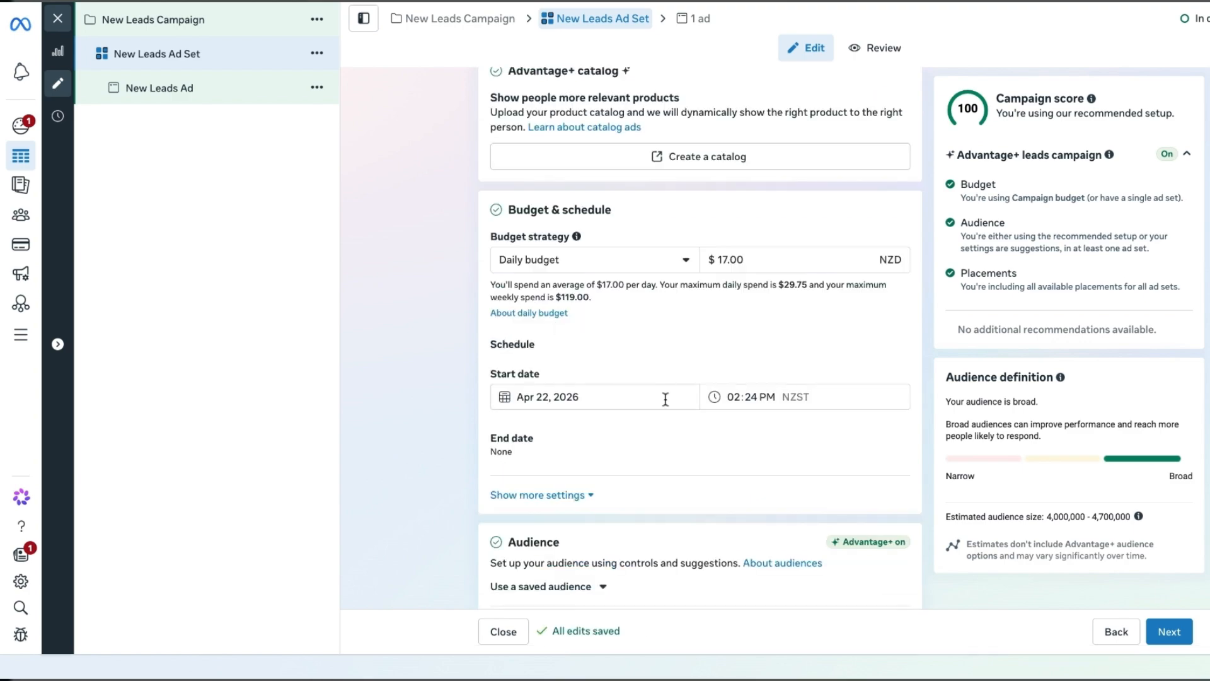
scroll(680, 447, down, 1)
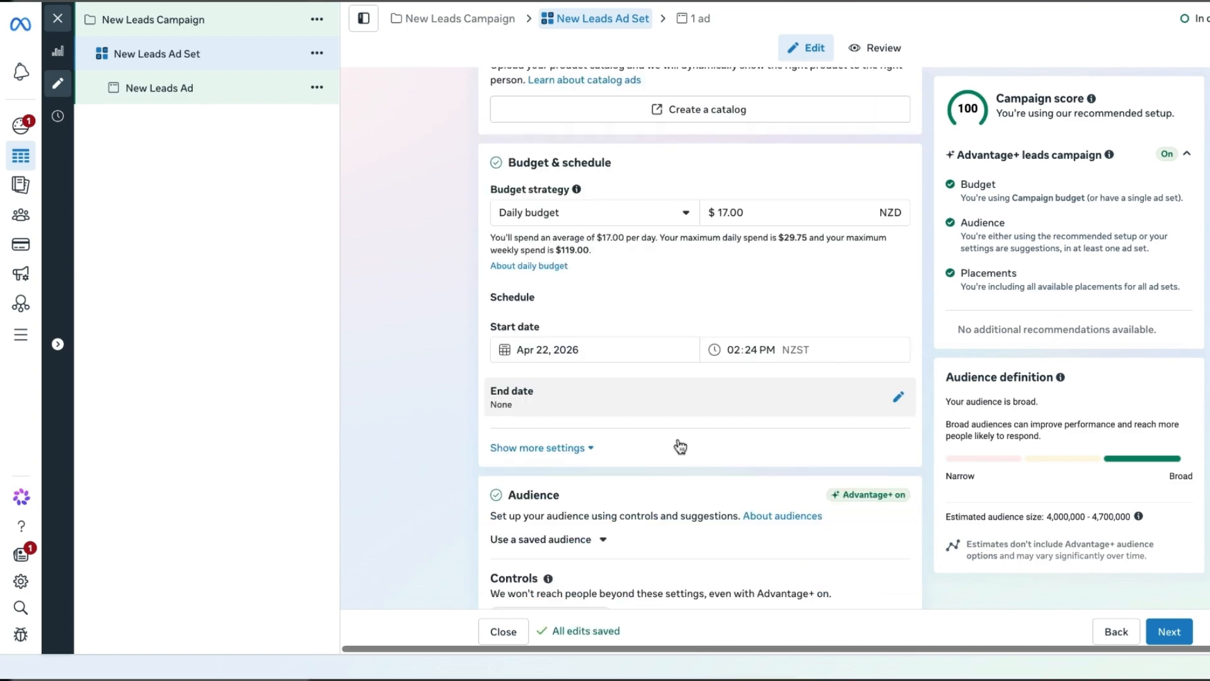
scroll(693, 435, down, 3)
scroll(711, 404, down, 3)
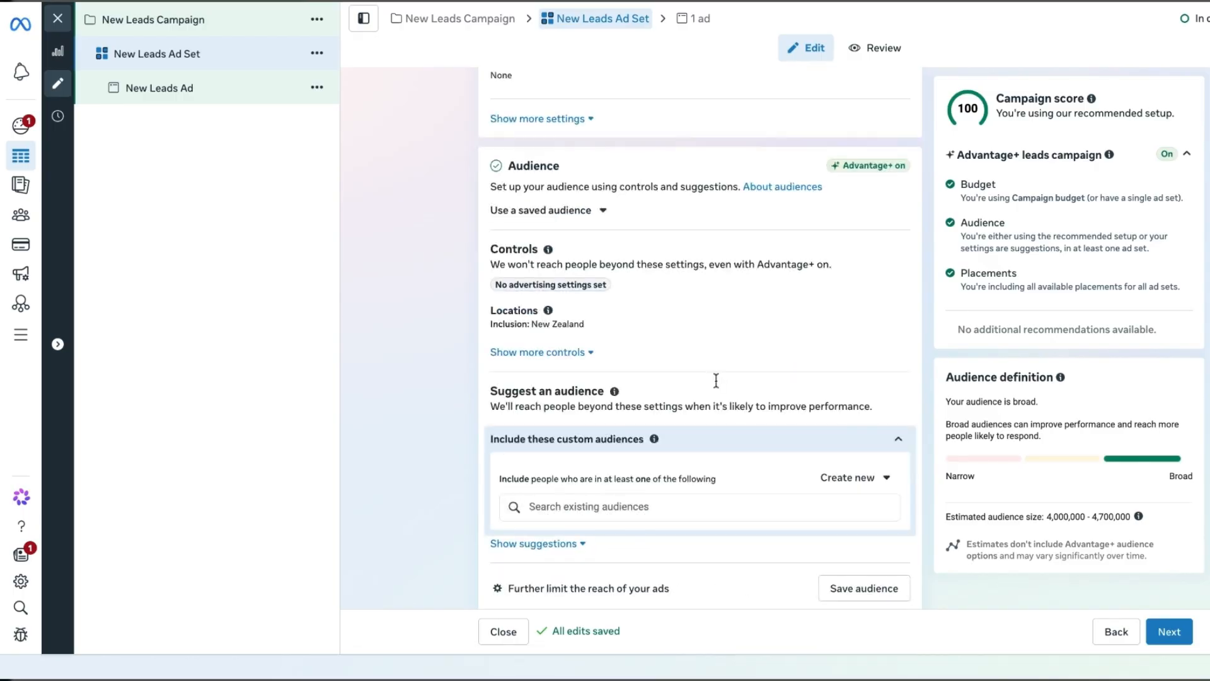
scroll(716, 381, down, 1)
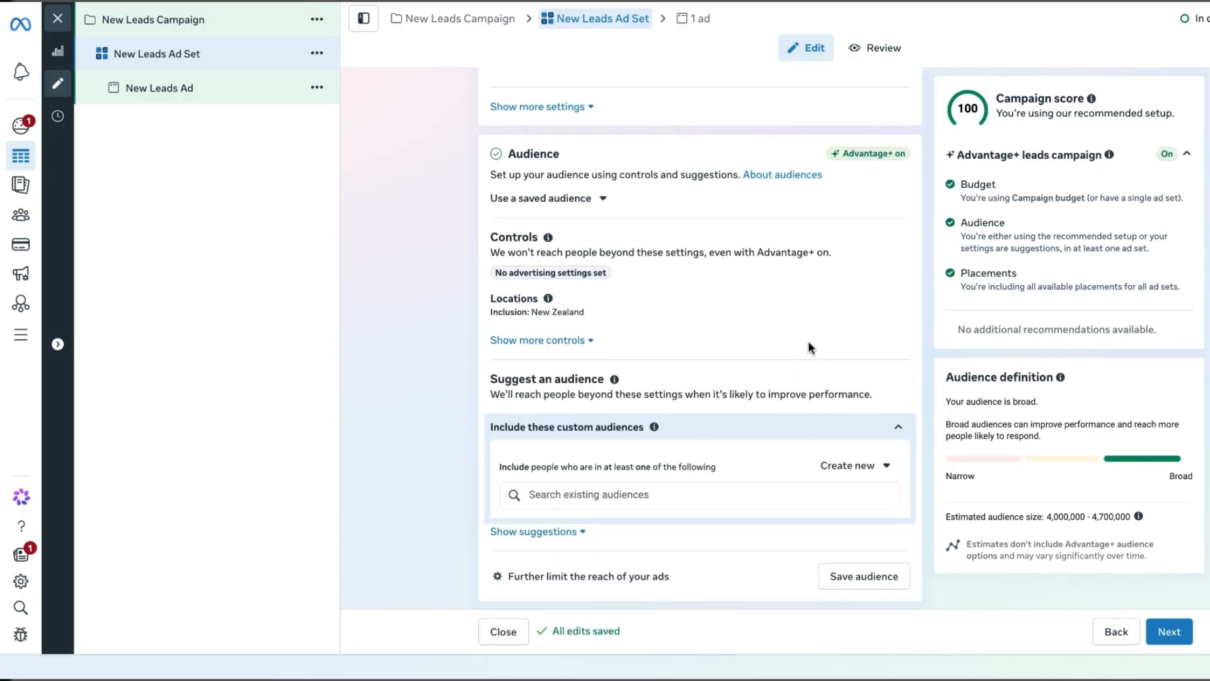
scroll(579, 513, down, 1)
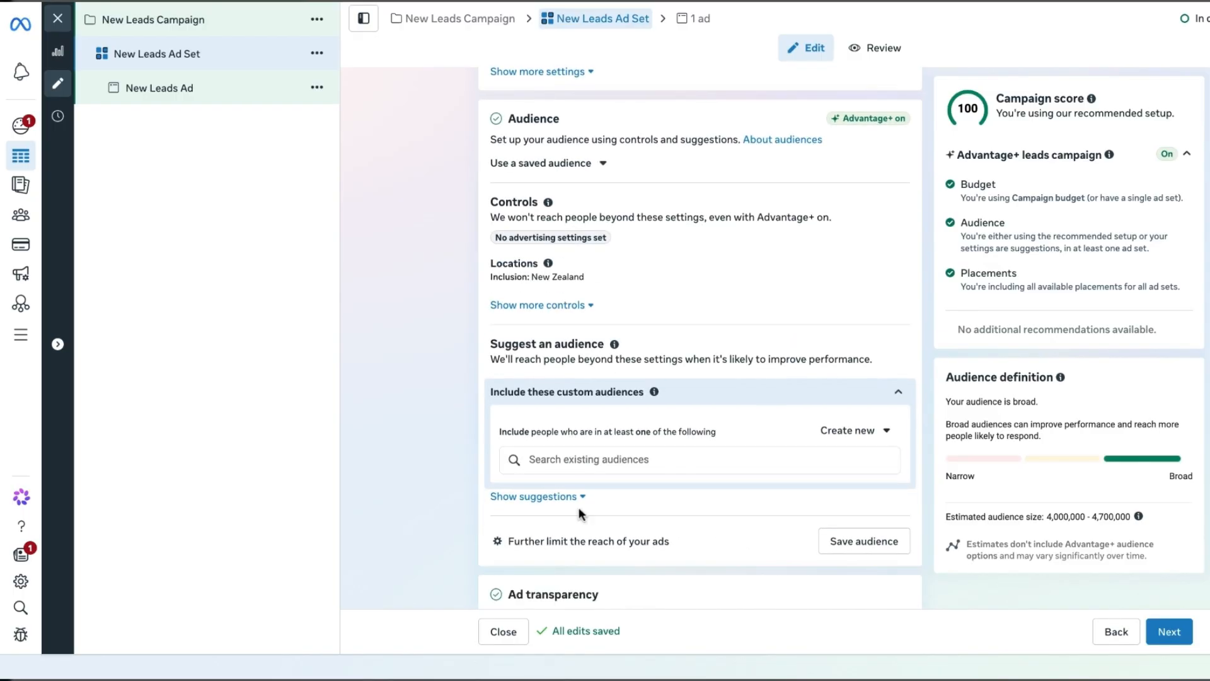
click(533, 496)
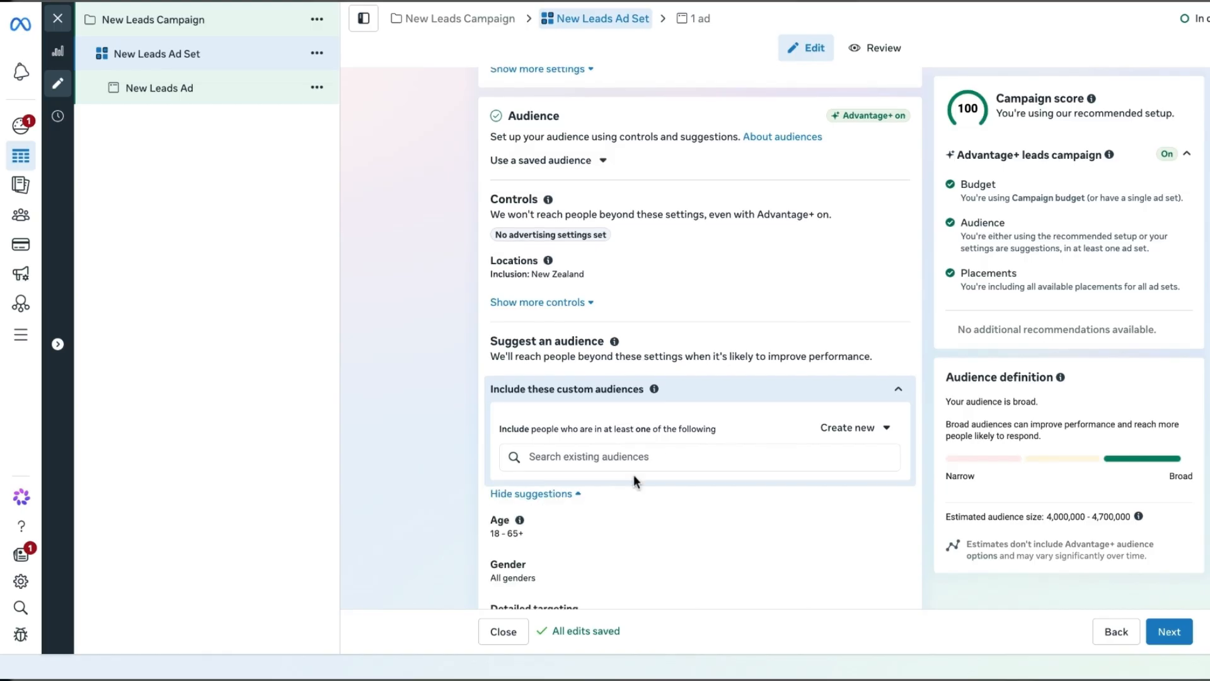
scroll(635, 481, down, 3)
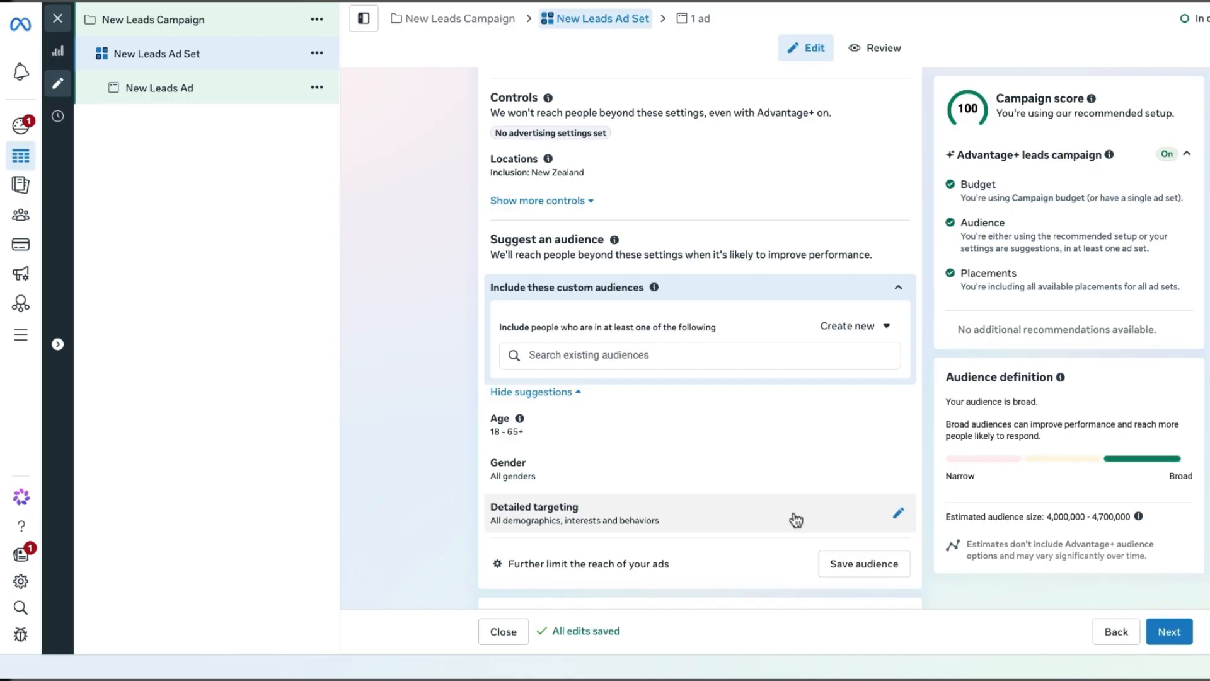
- Switch the ad set's audience setup to Further limit the reach of your ads
click(613, 575)
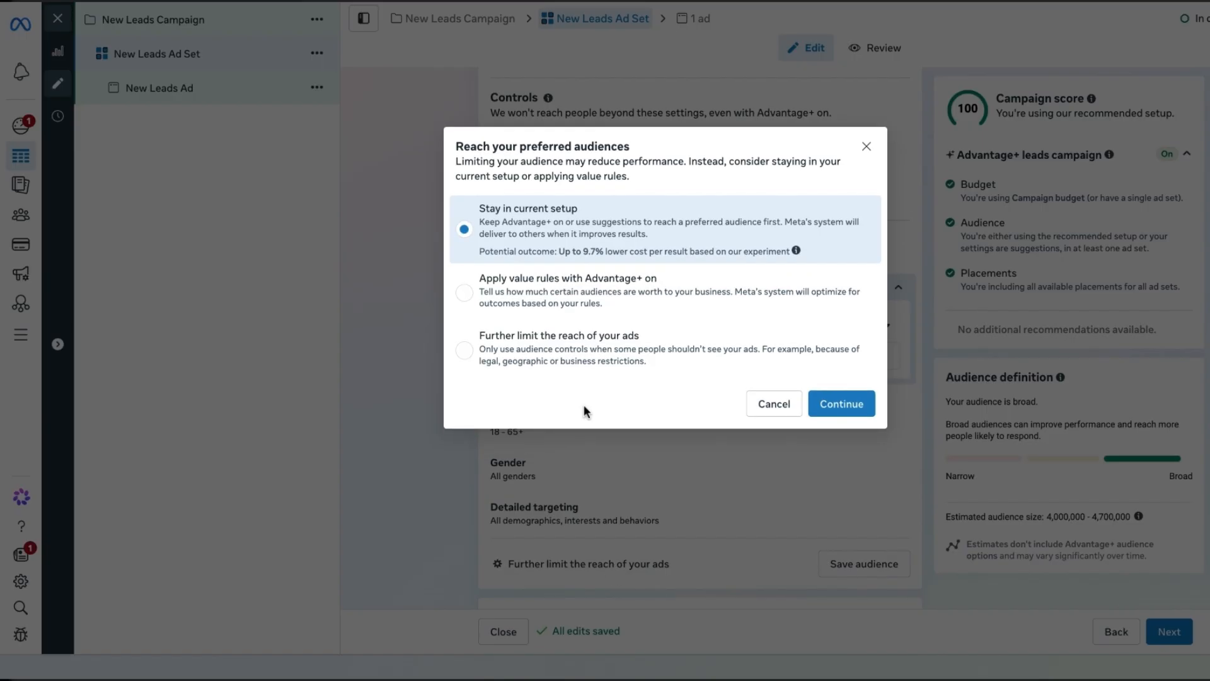
click(694, 351)
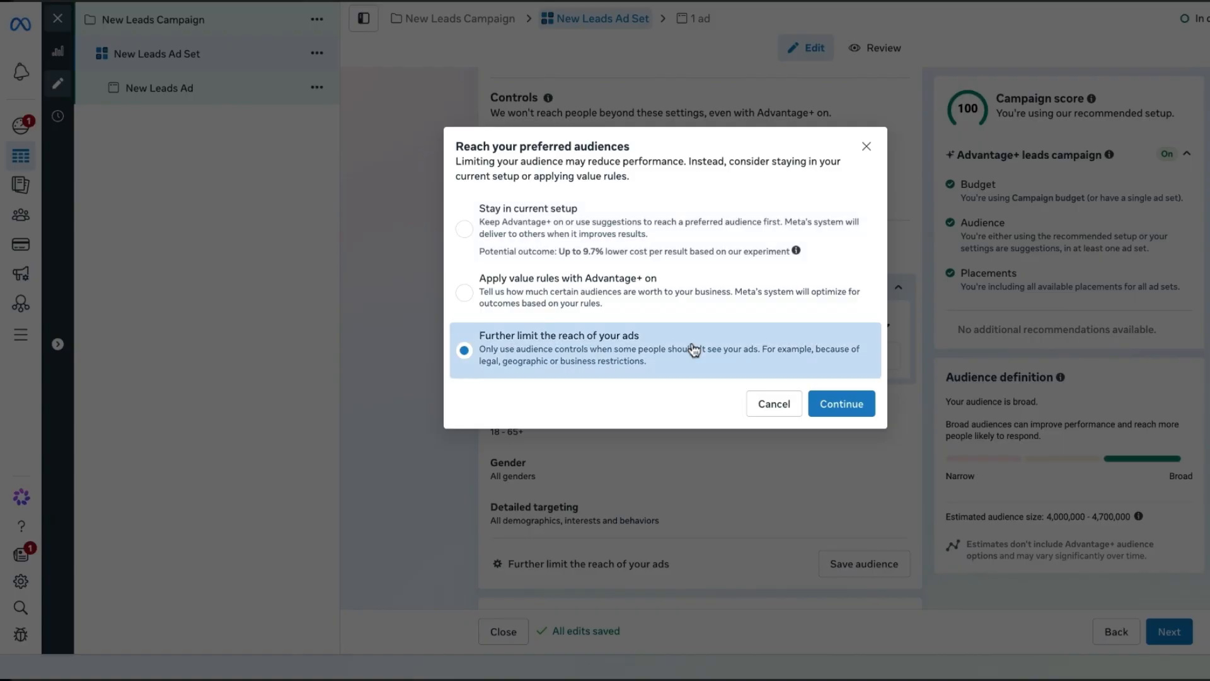
click(872, 408)
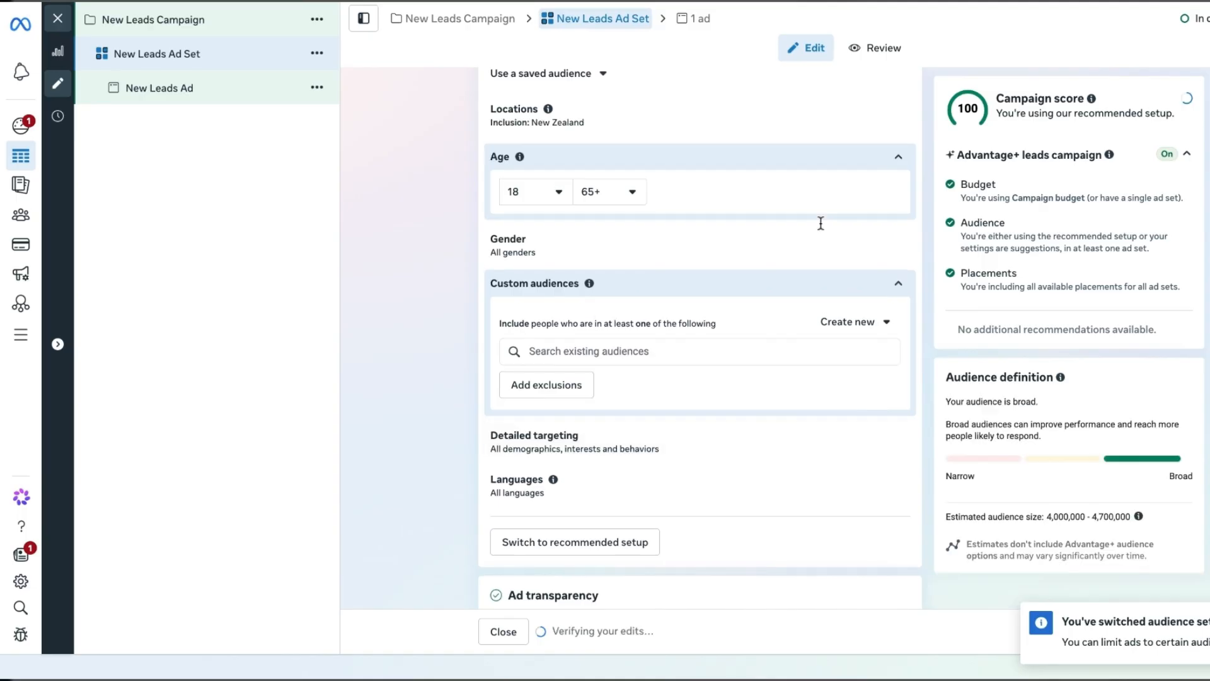
- Set the audience's minimum age to 30
scroll(693, 246, up, 2)
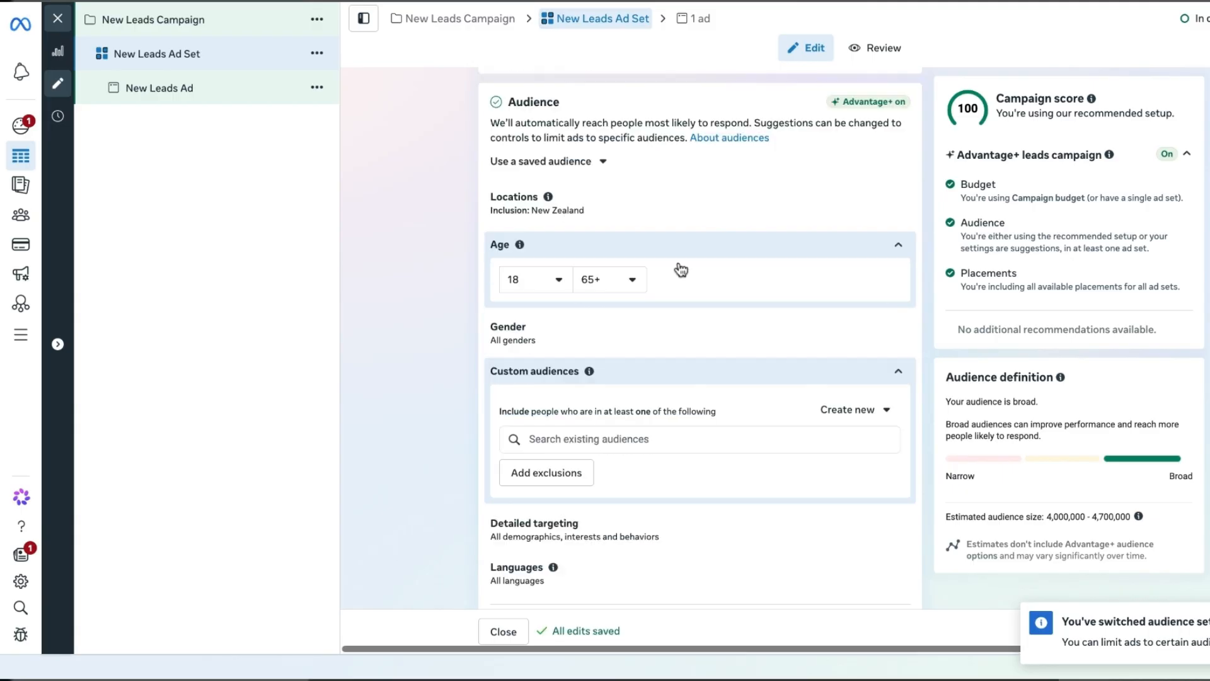
click(555, 284)
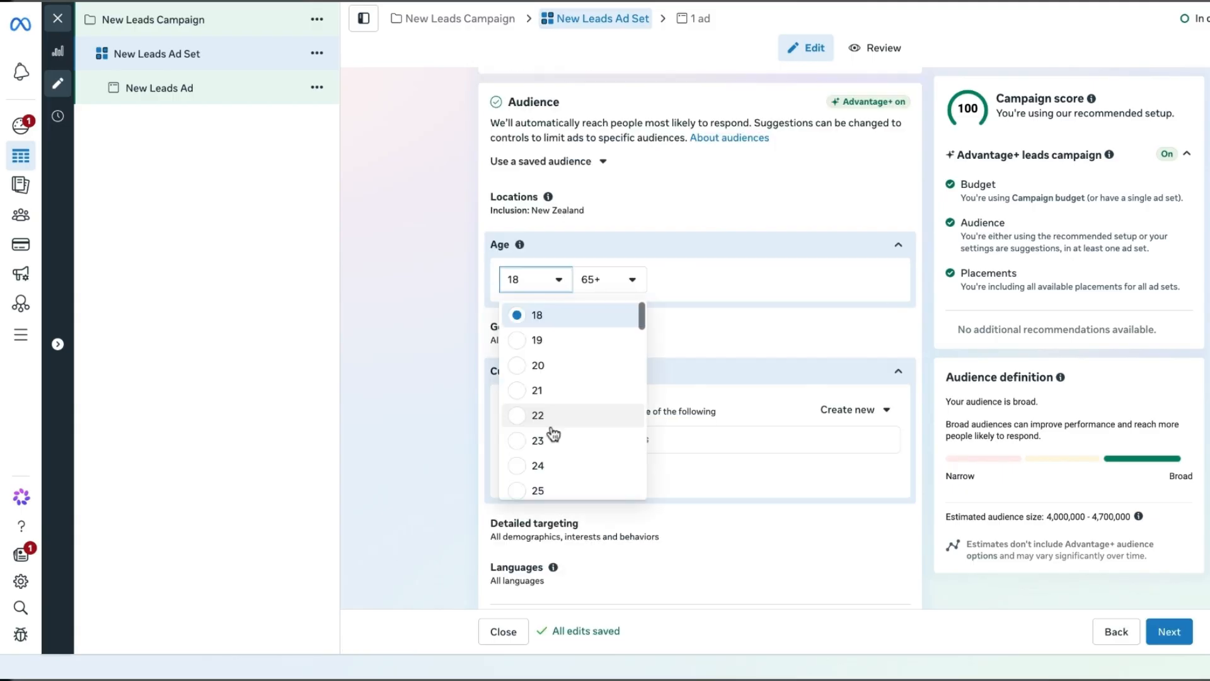
scroll(522, 405, down, 3)
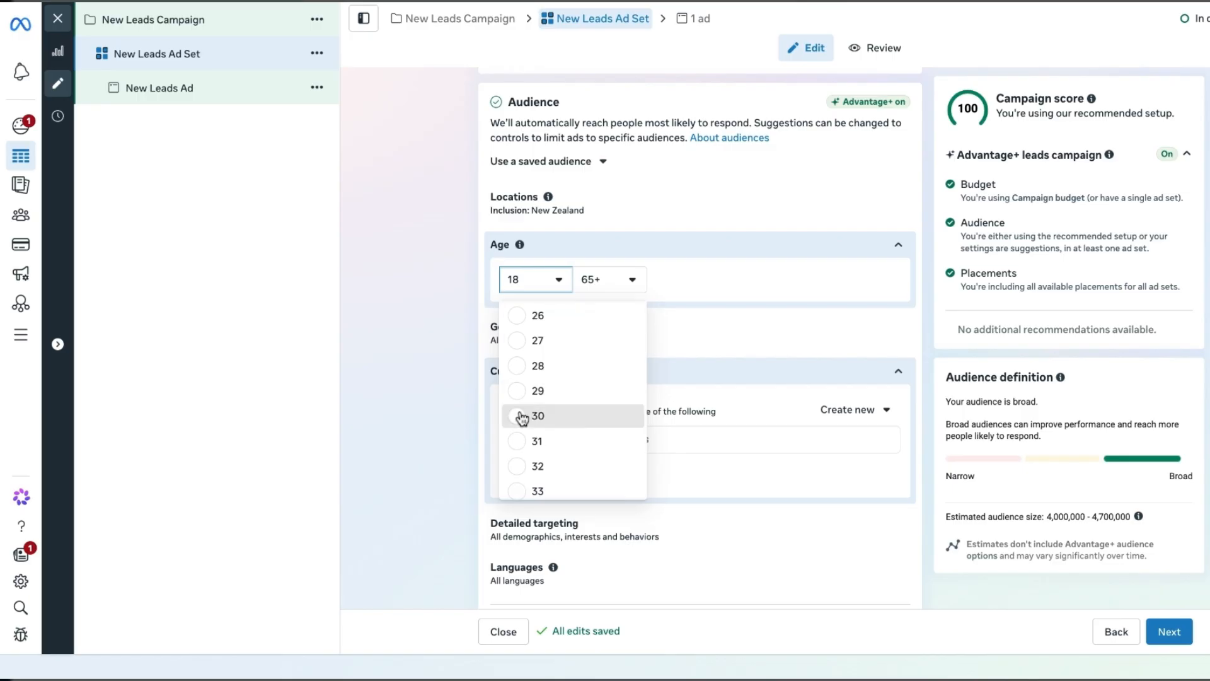
click(522, 416)
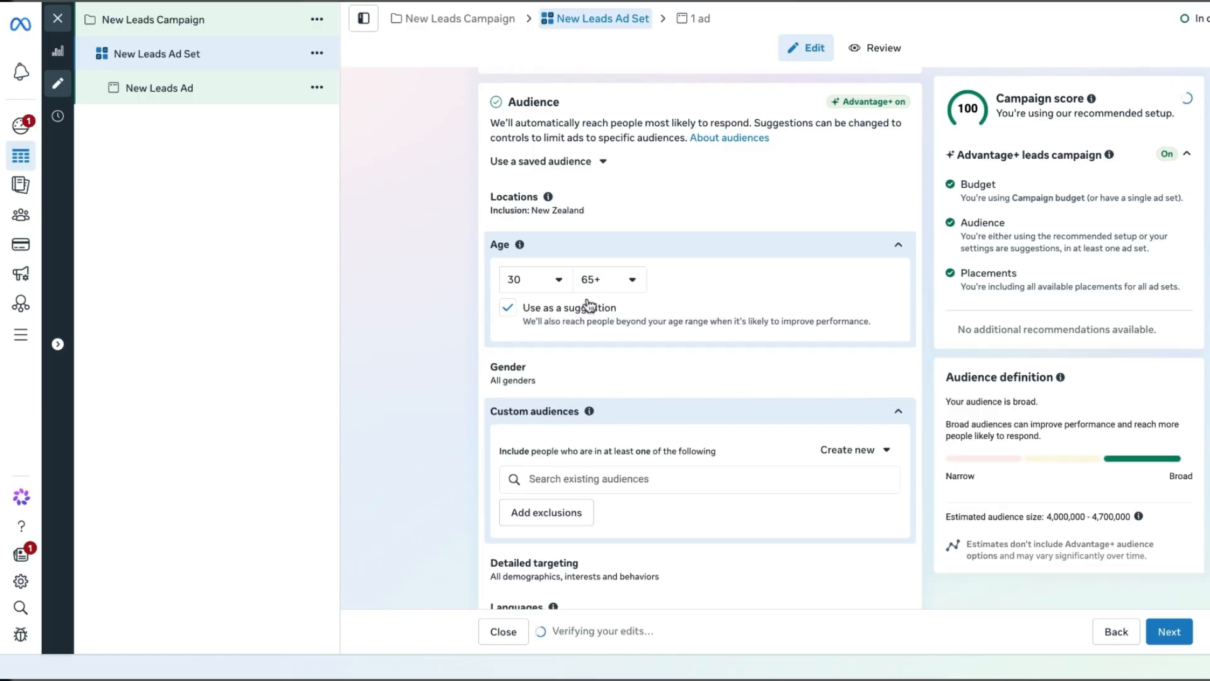
- Turn off Use as a suggestion for the ad set's age range so that it limits the audience
click(509, 309)
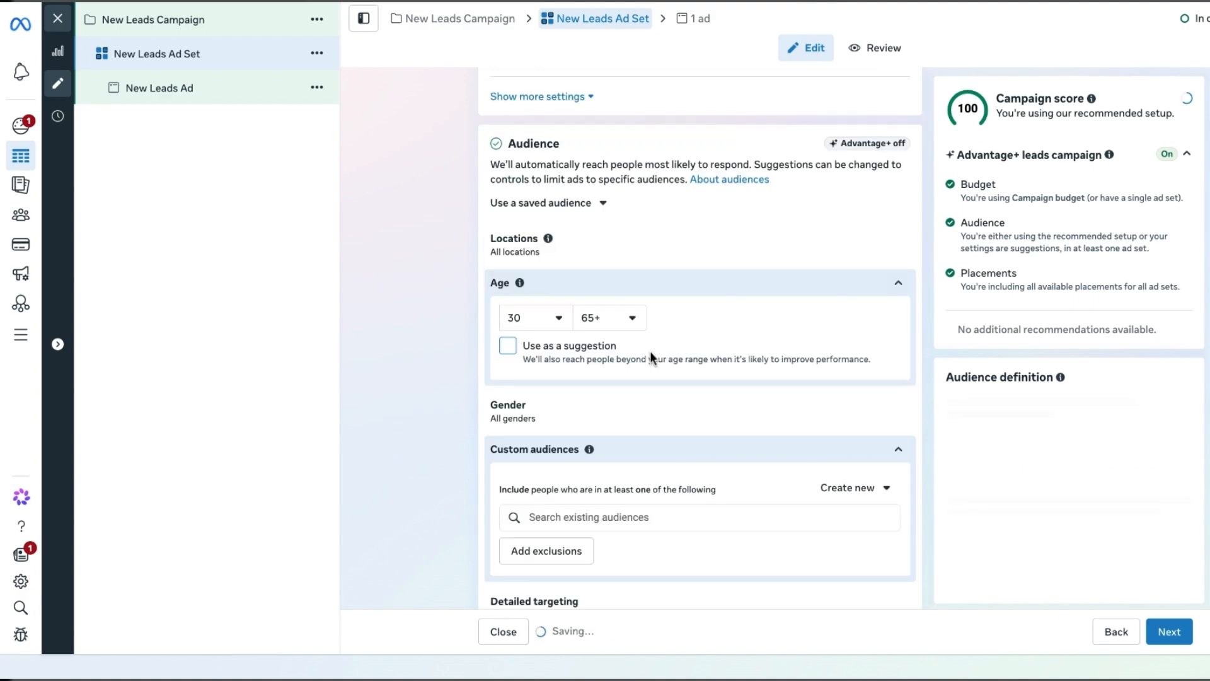
scroll(620, 447, down, 1)
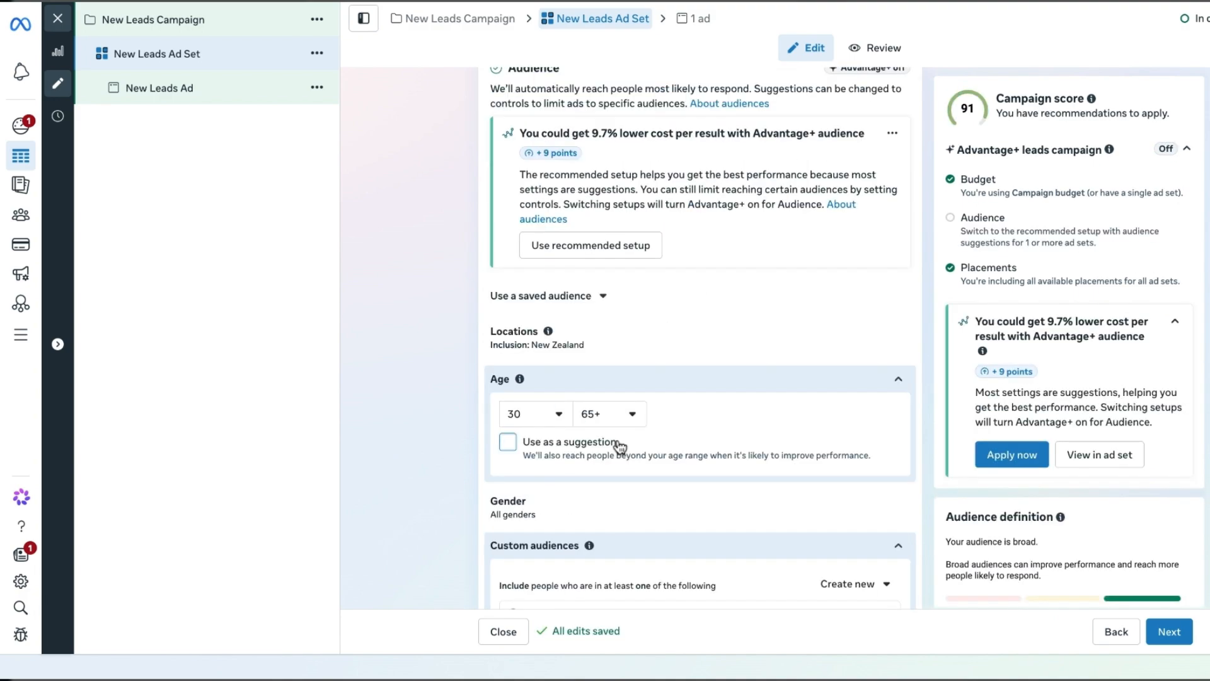
scroll(620, 446, down, 1)
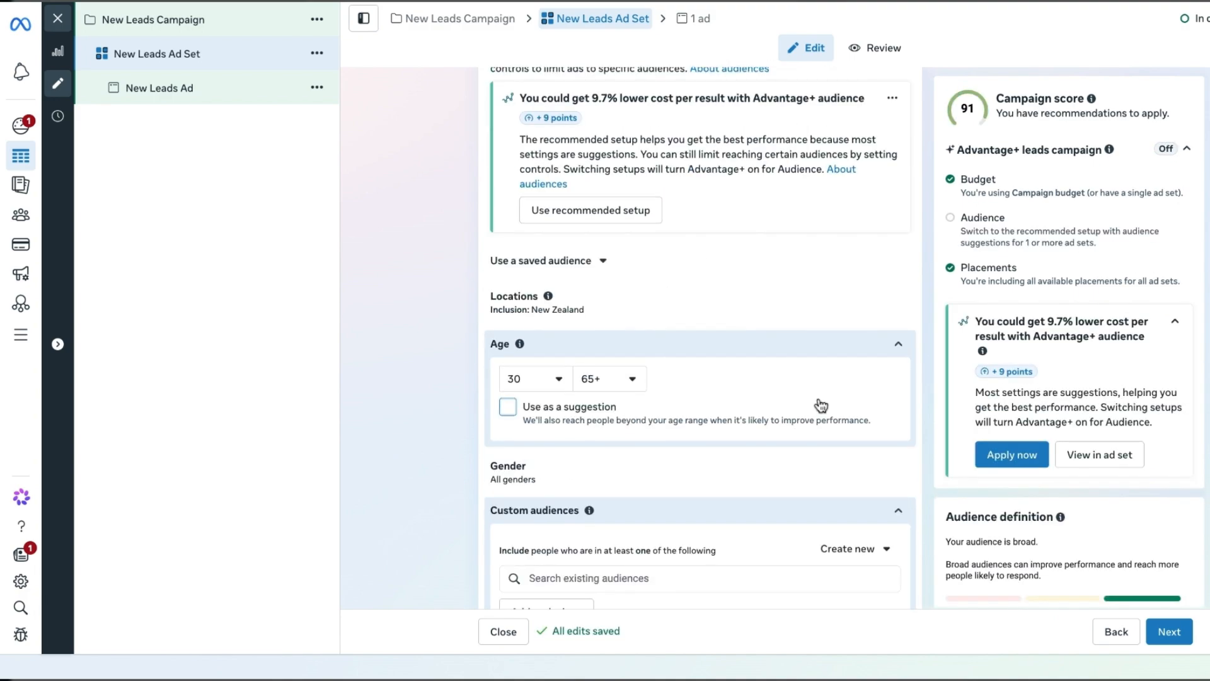
- Check the ad account's placement controls for the ad set and leave them without making changes
scroll(871, 366, down, 2)
scroll(870, 365, down, 2)
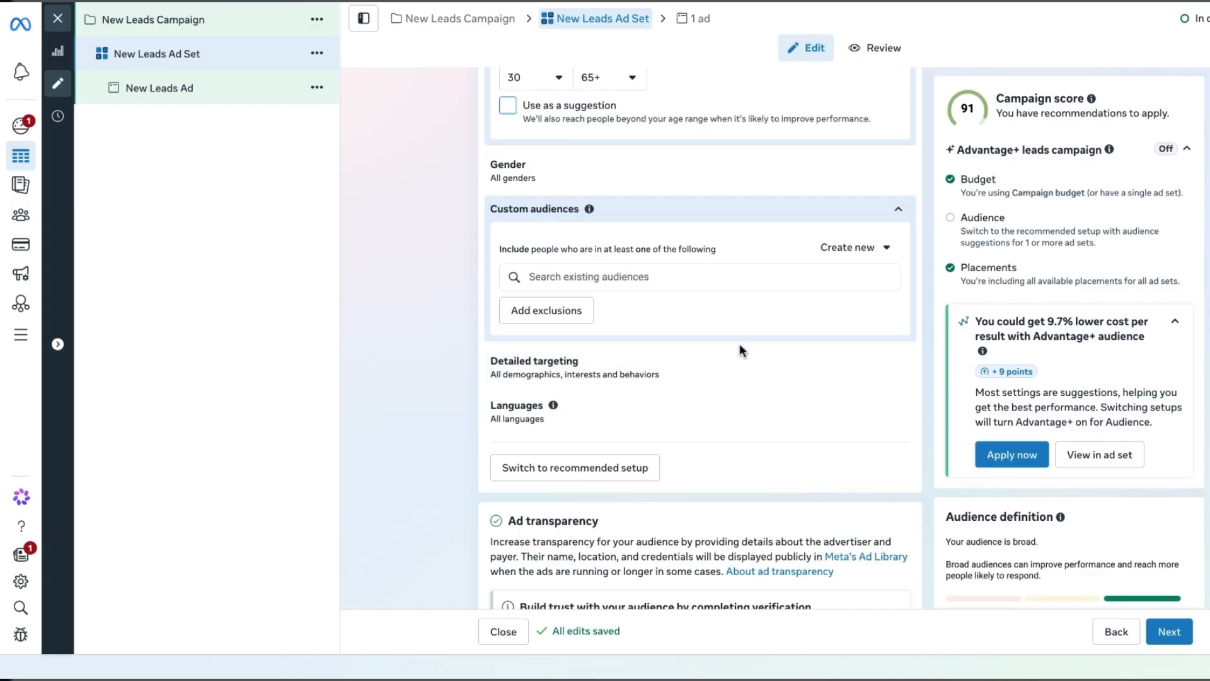
scroll(887, 340, down, 5)
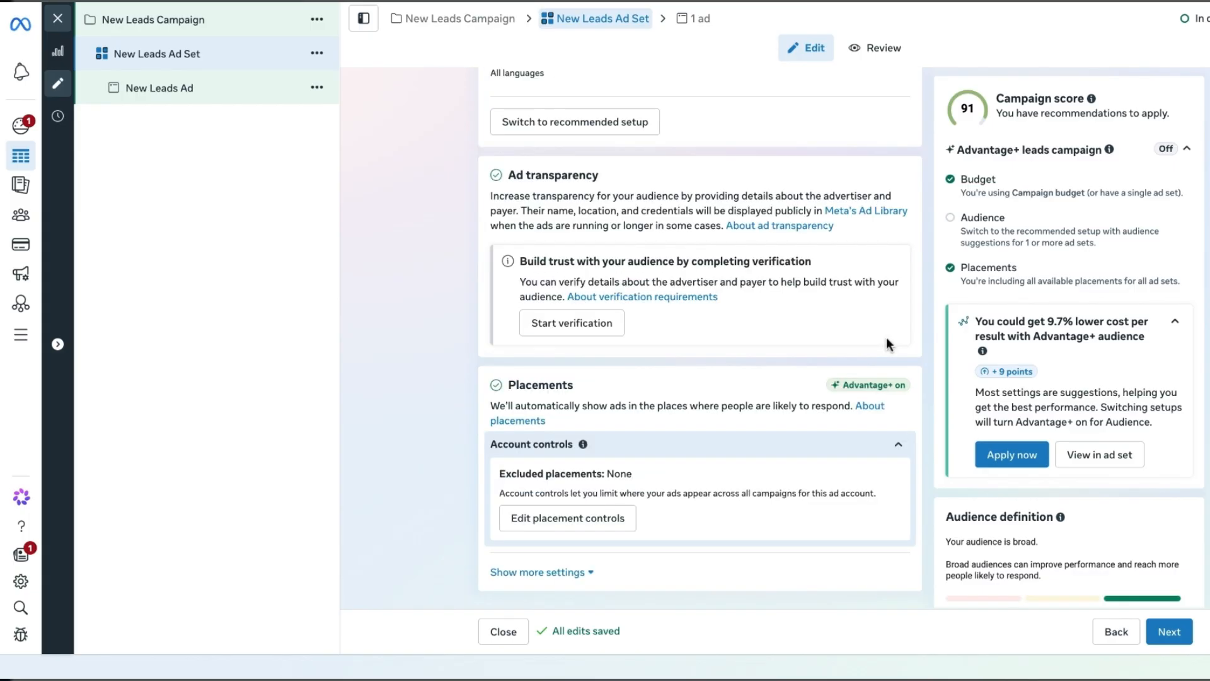
click(599, 519)
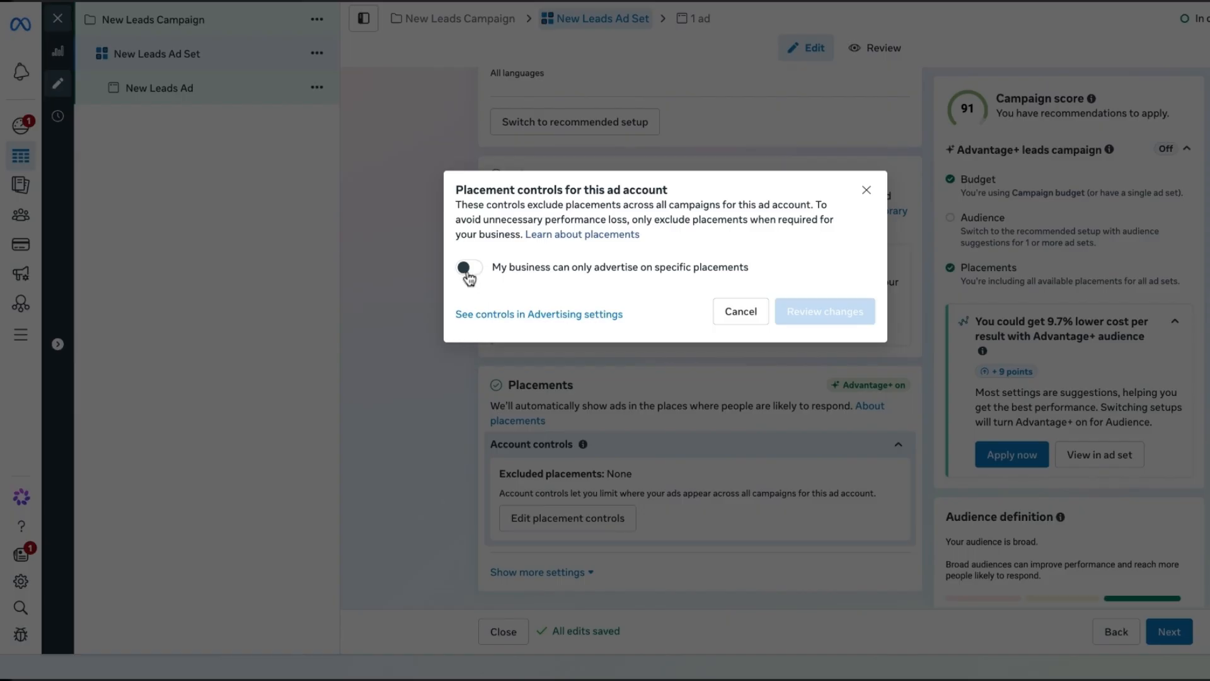
click(865, 192)
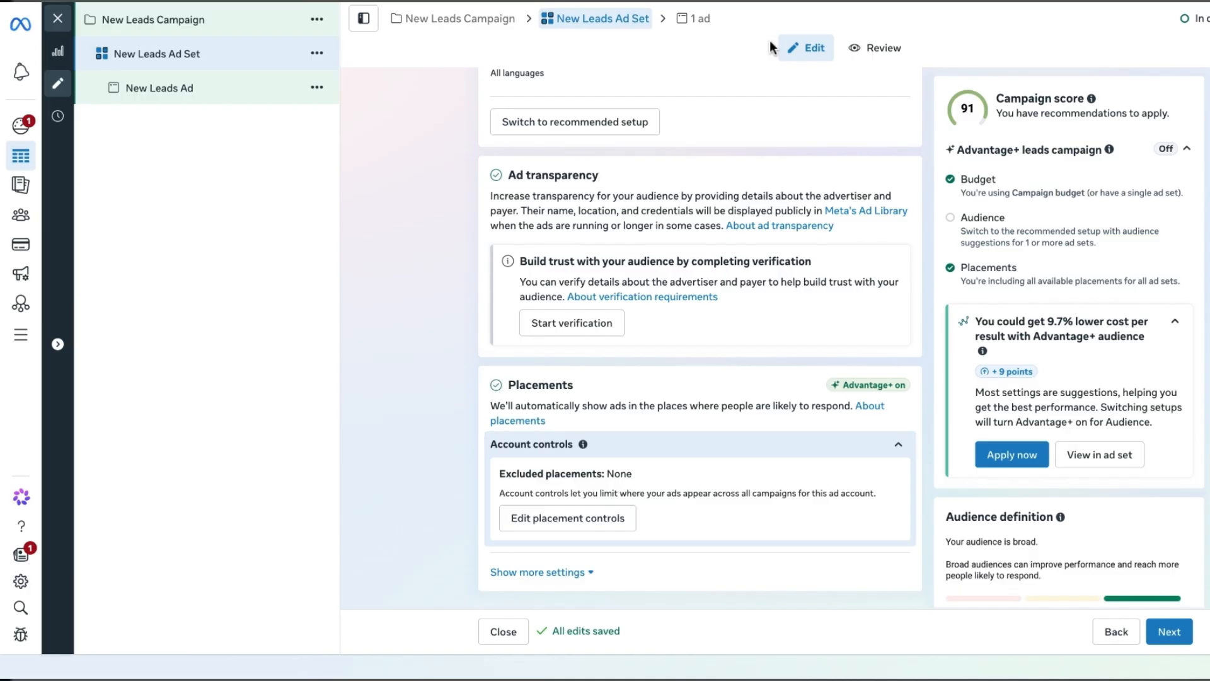
- Expand the ad set's extra placement settings and examine the individual placement controls, brand safety and suitability options
click(573, 575)
scroll(749, 501, down, 3)
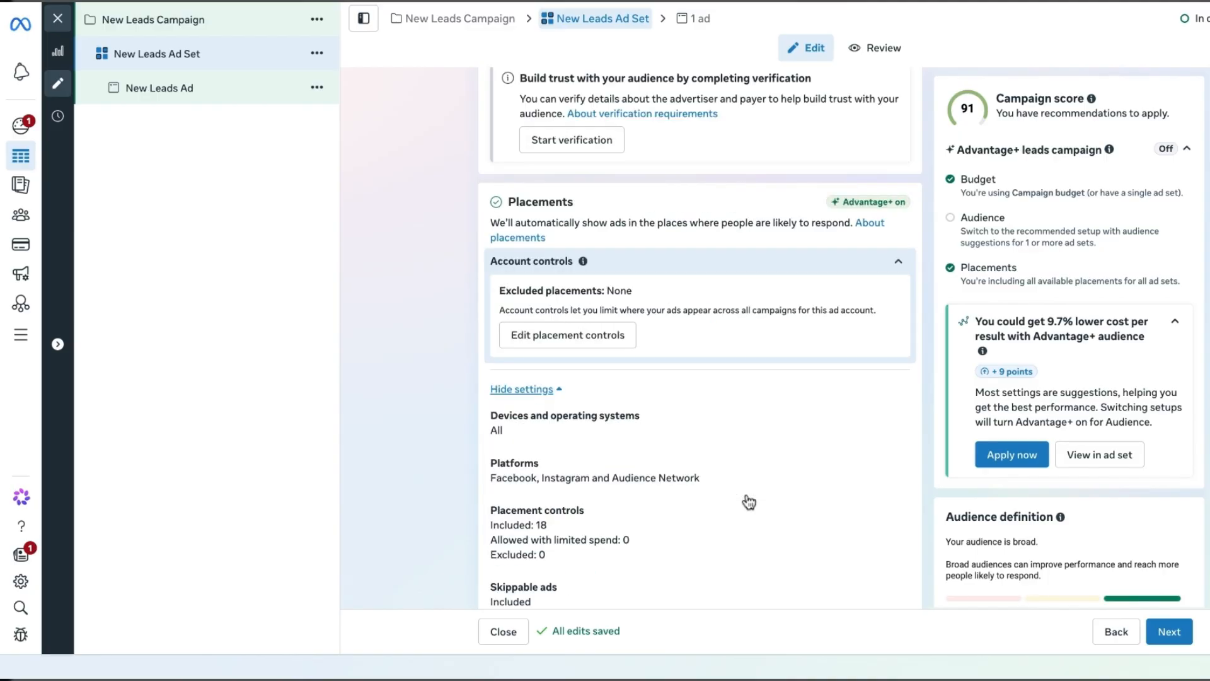
scroll(749, 502, down, 2)
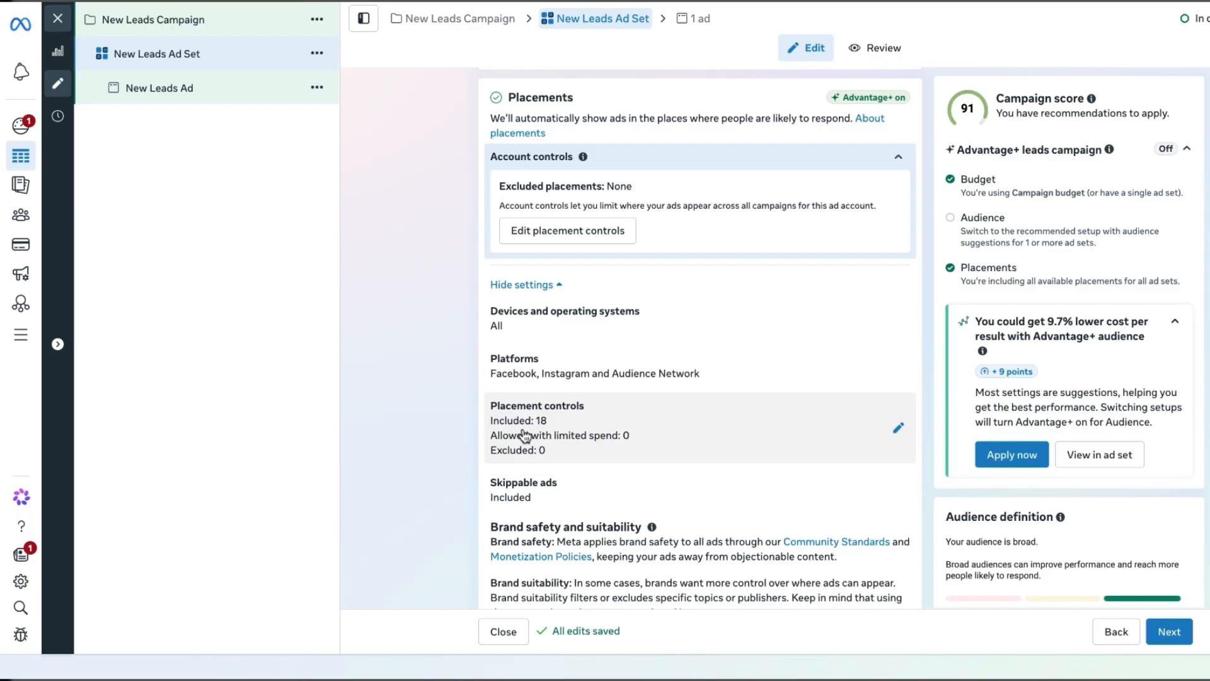
click(898, 431)
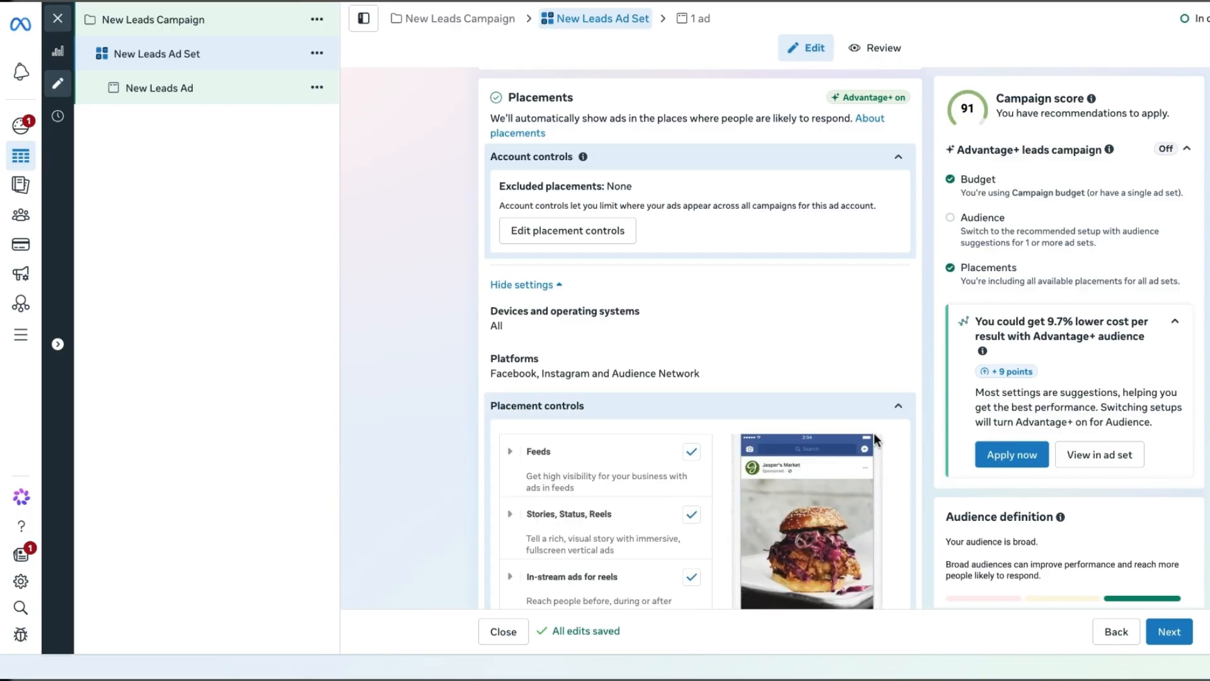
scroll(615, 287, down, 3)
scroll(615, 292, down, 1)
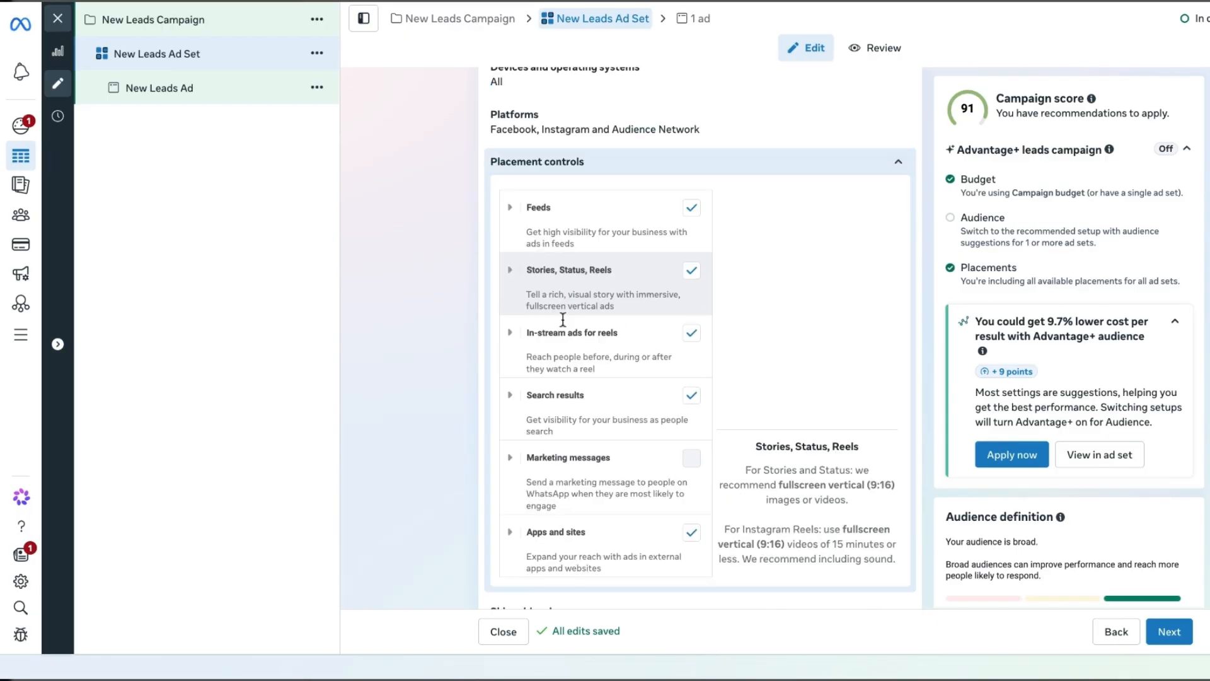
scroll(536, 371, down, 1)
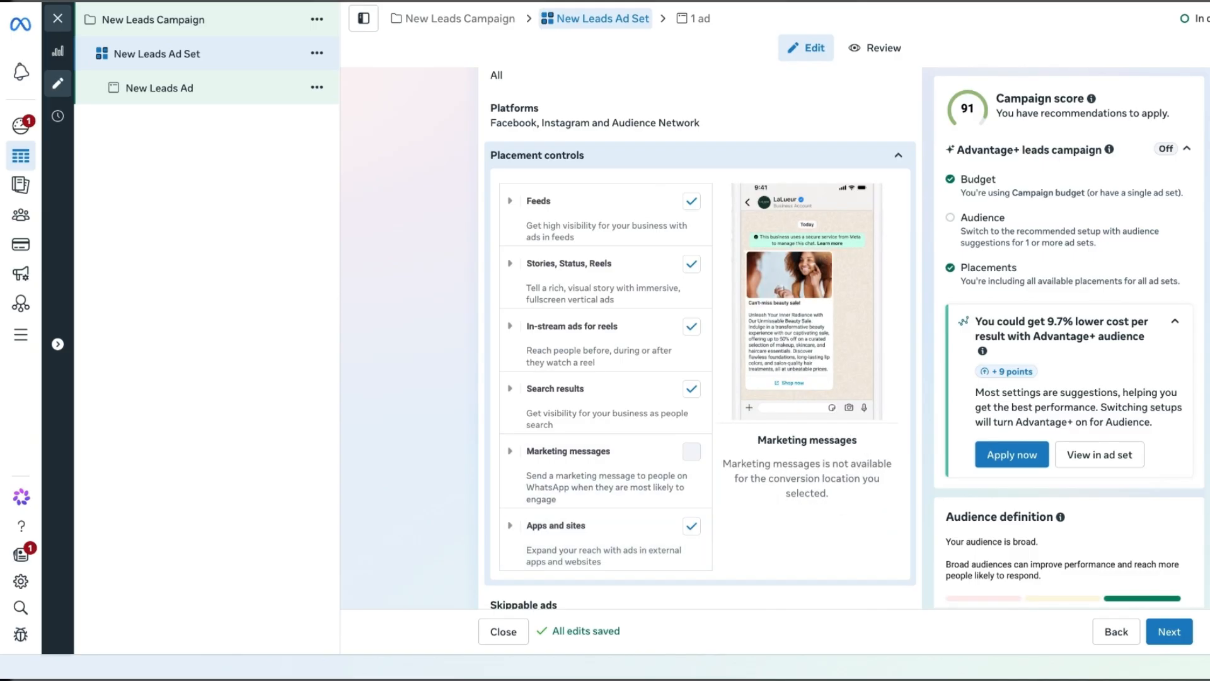
scroll(700, 334, down, 3)
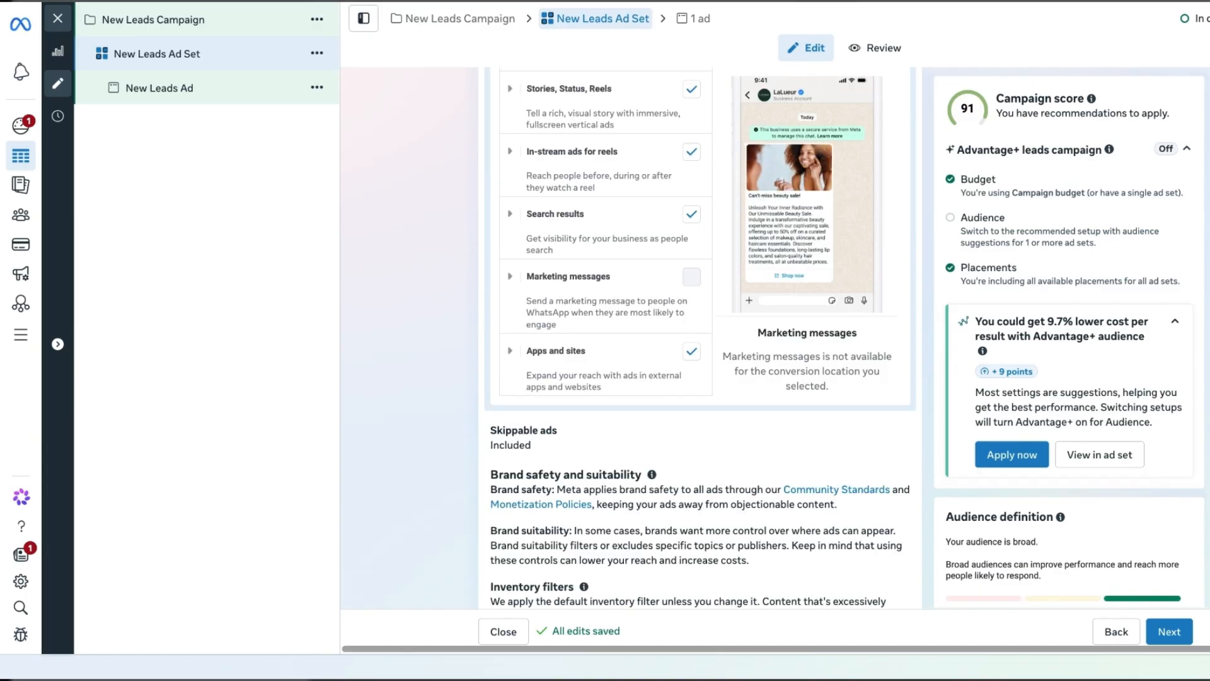
scroll(700, 334, down, 5)
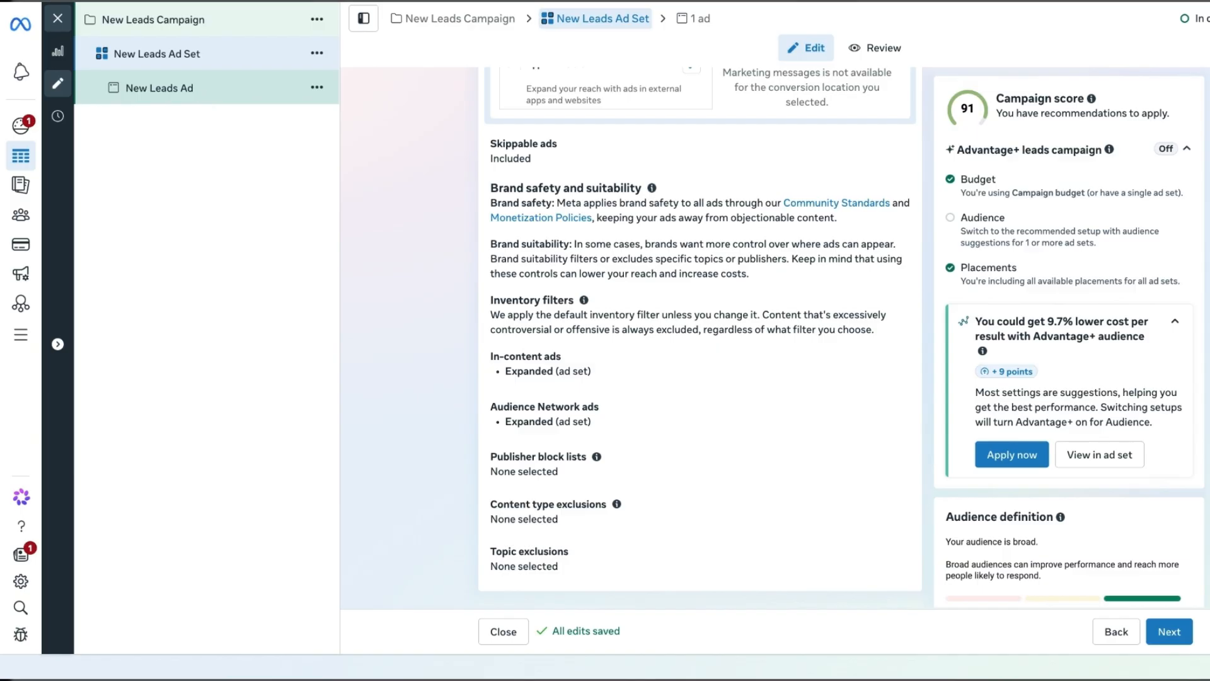
- Open the New Leads Ad and examine its instant form selection, quality filters, lead follow-up, automated delivery and creative sections
click(160, 88)
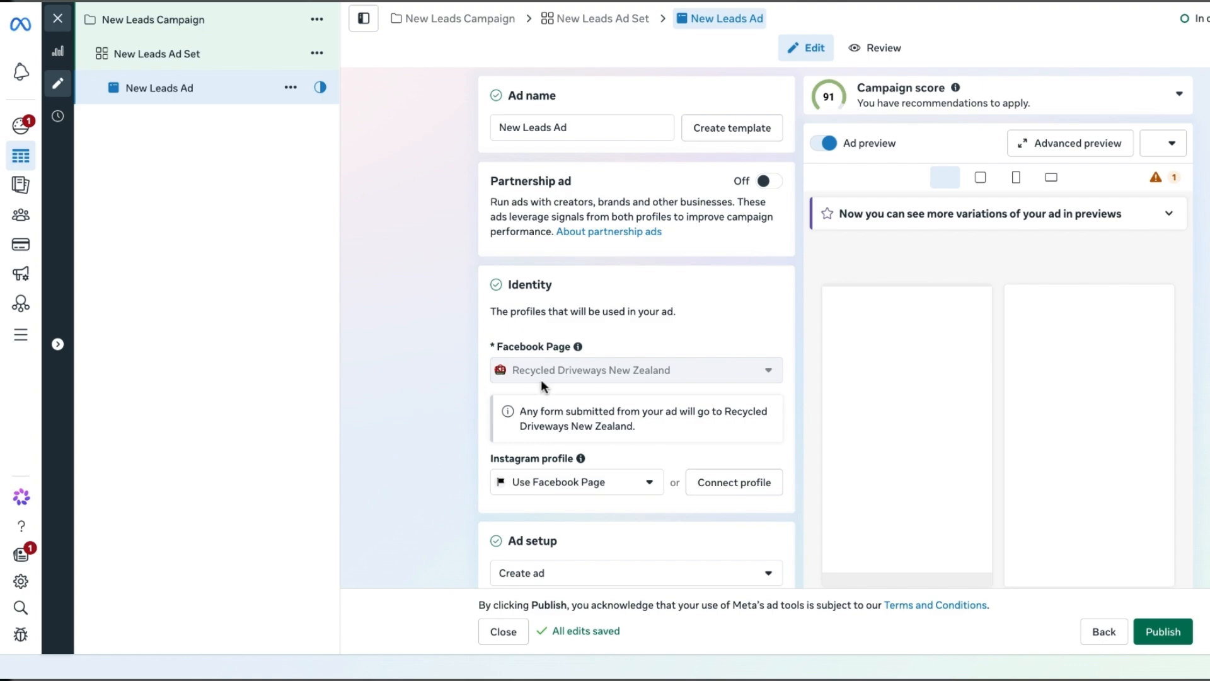
scroll(572, 305, down, 10)
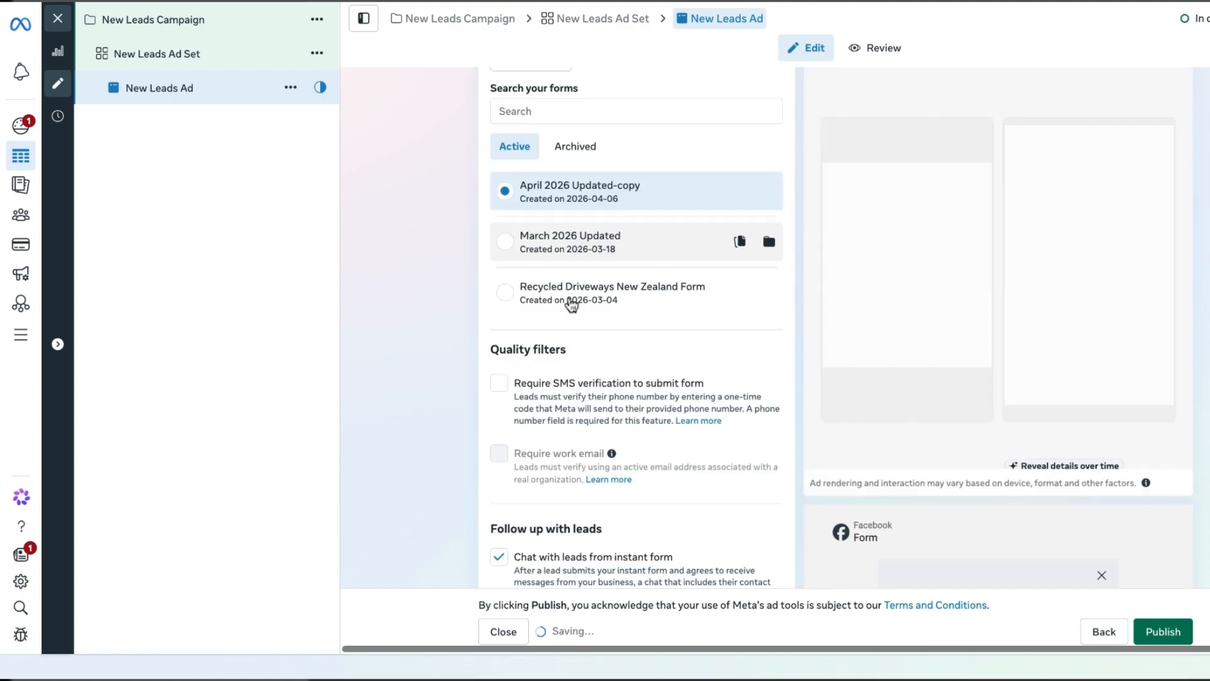
scroll(571, 304, down, 3)
scroll(580, 151, up, 4)
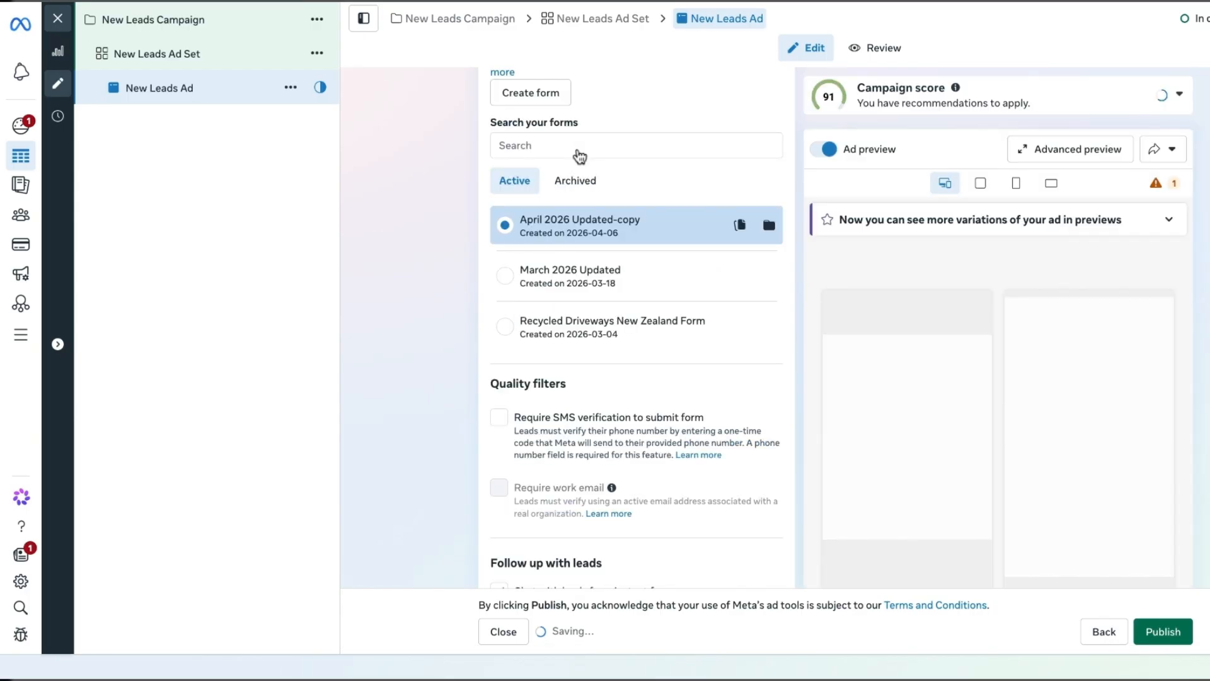
scroll(630, 176, up, 1)
scroll(675, 202, down, 5)
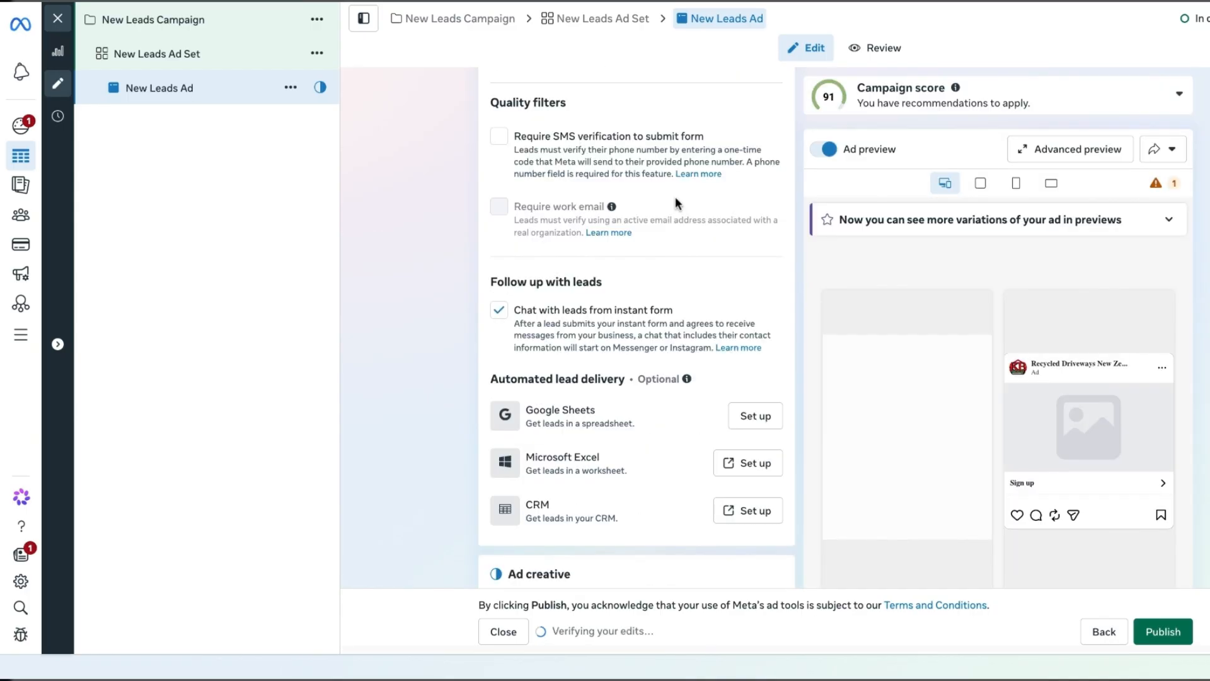
scroll(675, 197, down, 3)
scroll(514, 316, down, 1)
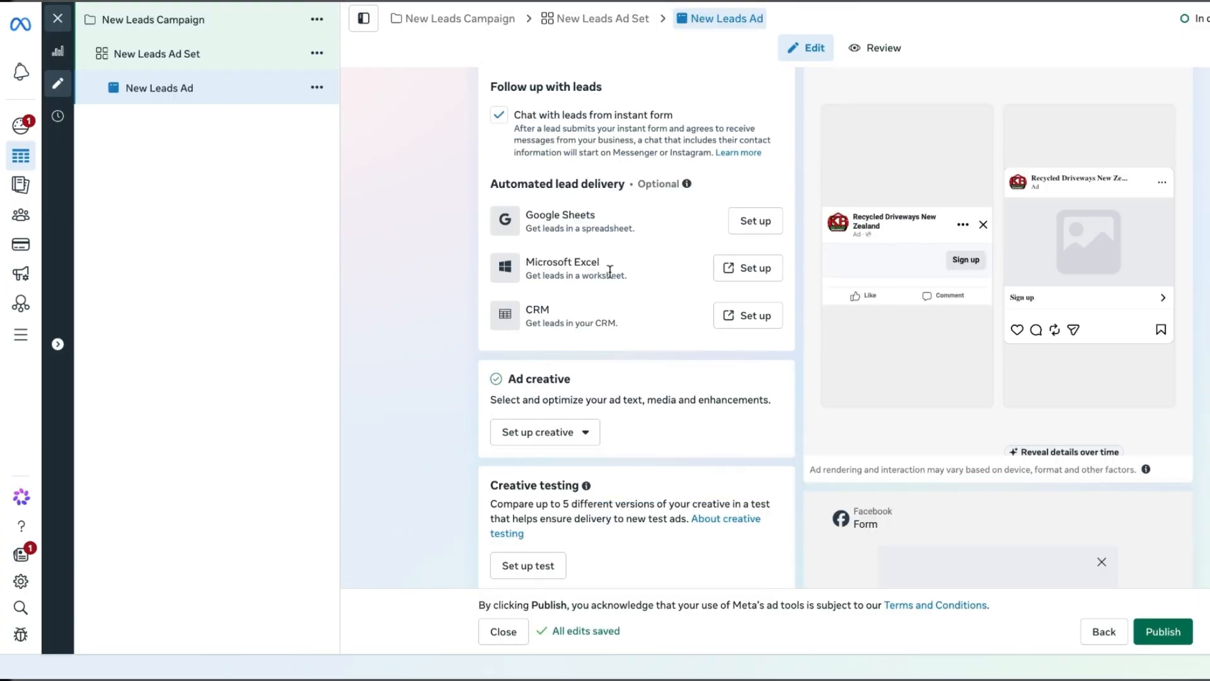
scroll(581, 326, down, 1)
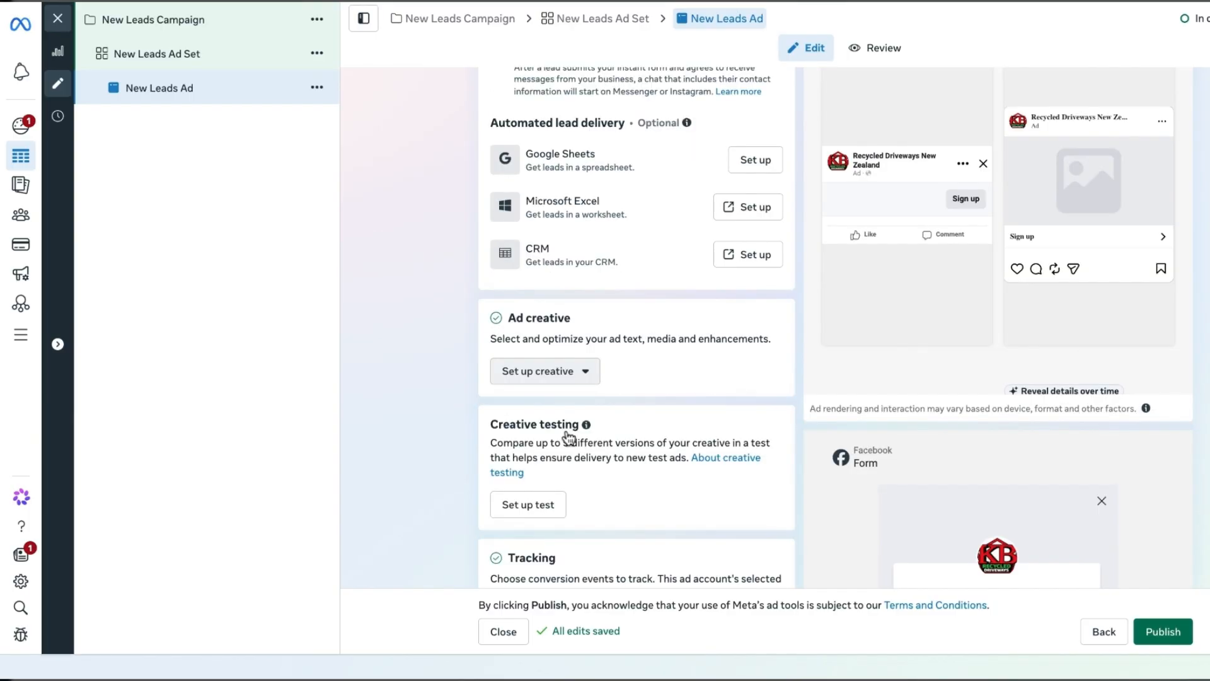
scroll(1077, 155, down, 1)
scroll(1007, 92, up, 1)
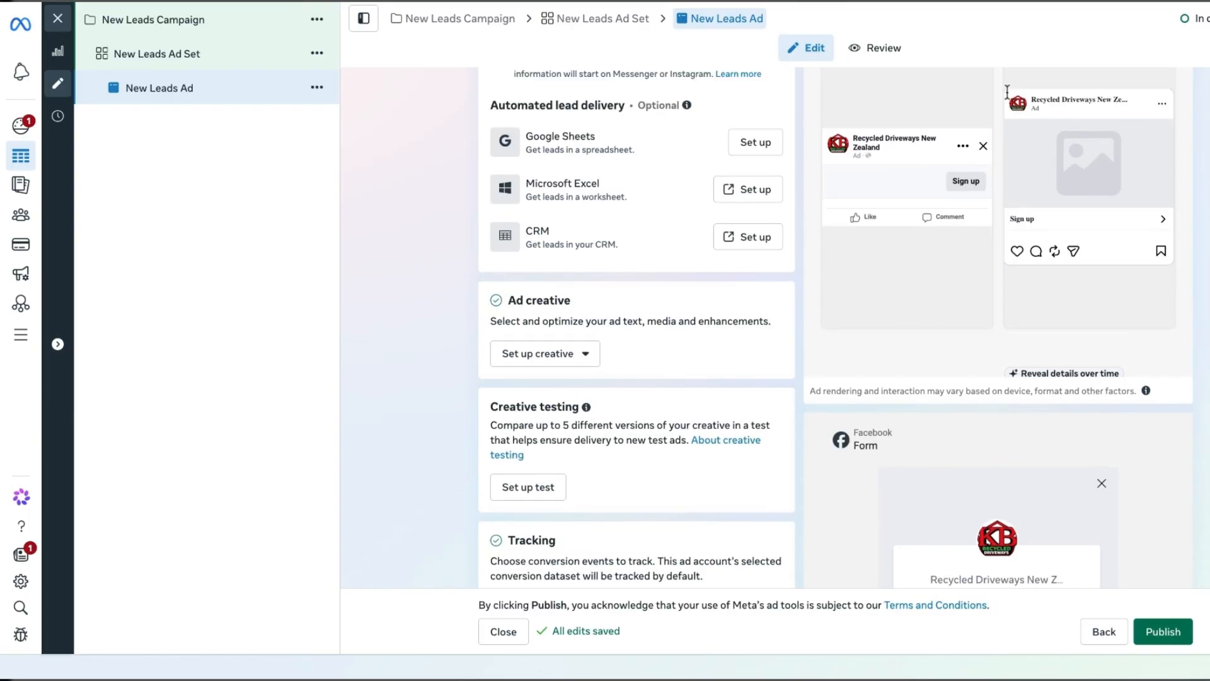
- Start an image ad creative using the untitled 768 × 768 account image, and continue to the ad text
click(573, 368)
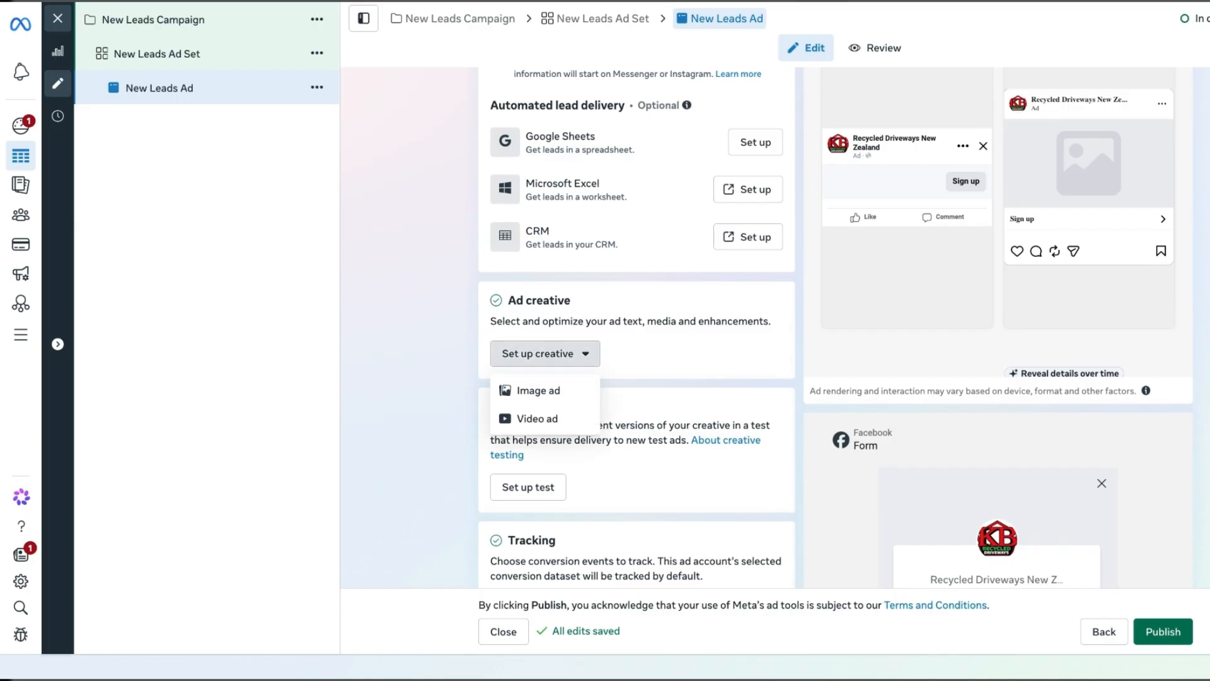
click(551, 396)
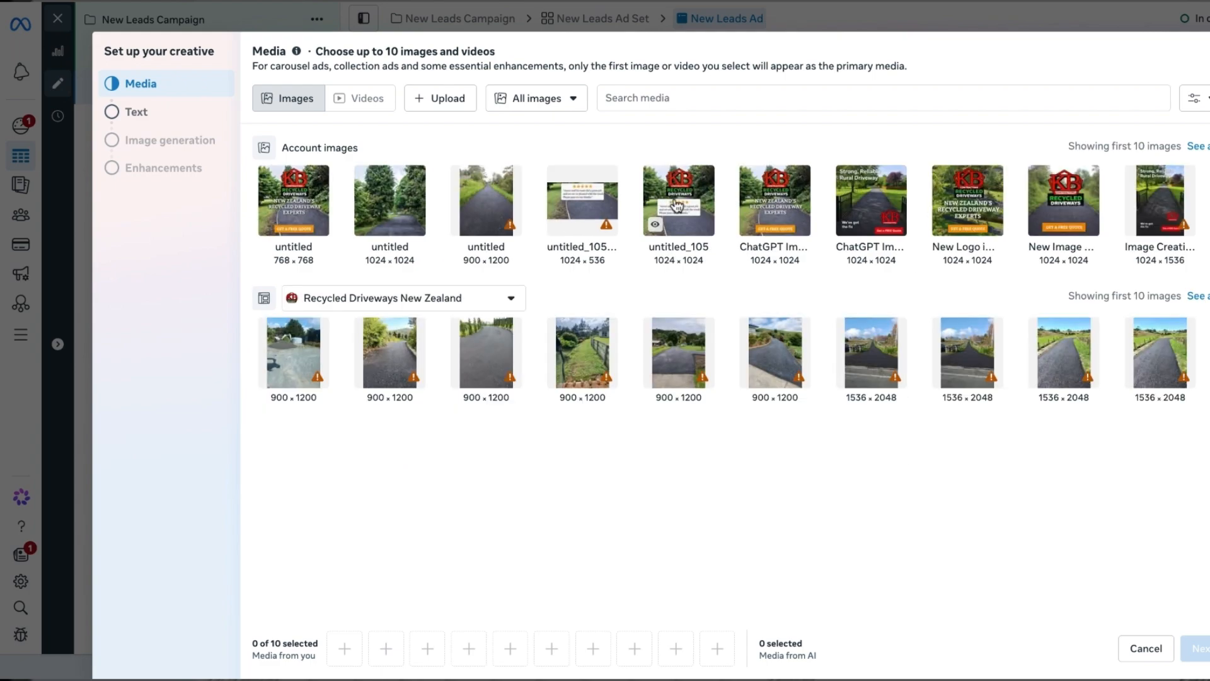
click(311, 193)
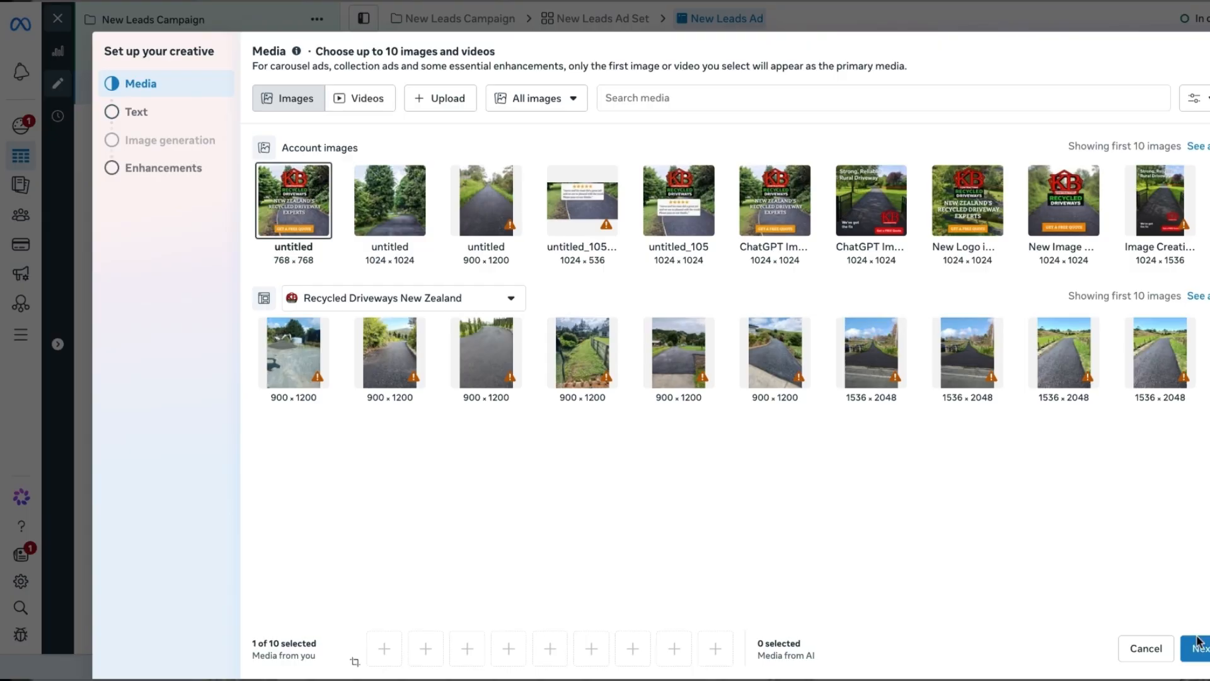
click(1198, 642)
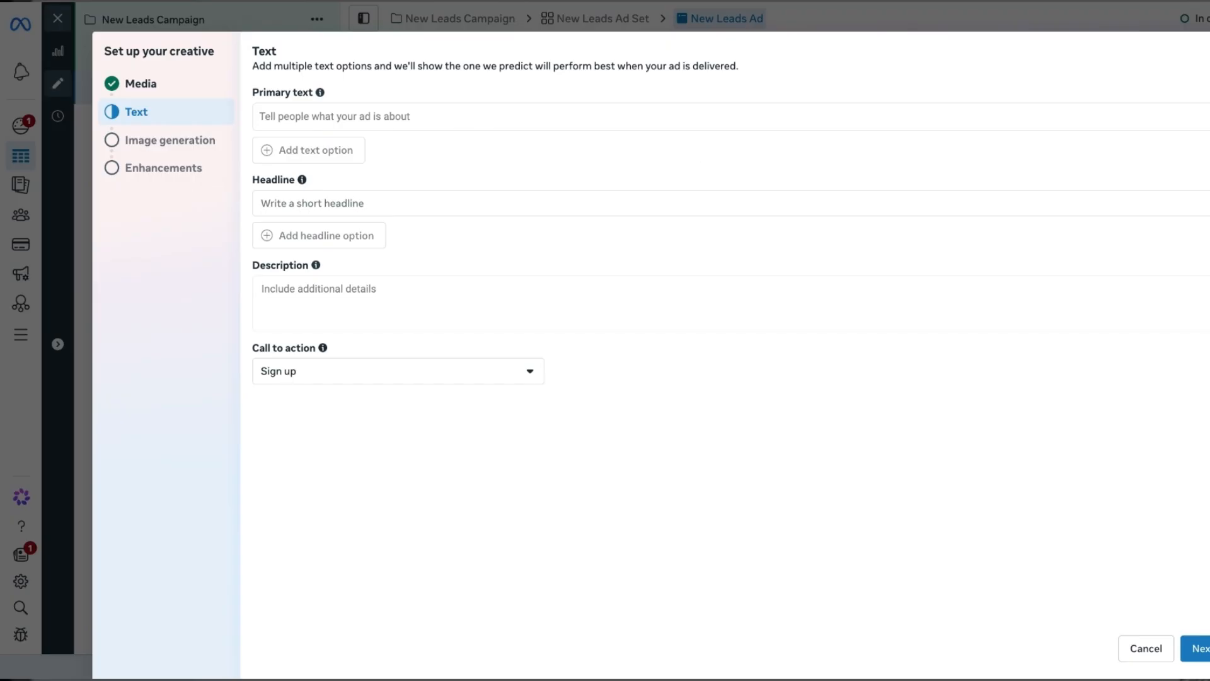
- Enter the primary text "Recycled Driveways. Operating in Auckland, Northland (up to Kerikeri), Waikato & Western Bay of Plenty."
click(355, 120)
text(Recycled Driveways. Operating in Auckland, Northland (up to Kerikeri), Waikato & Western Bay of Plenty.)
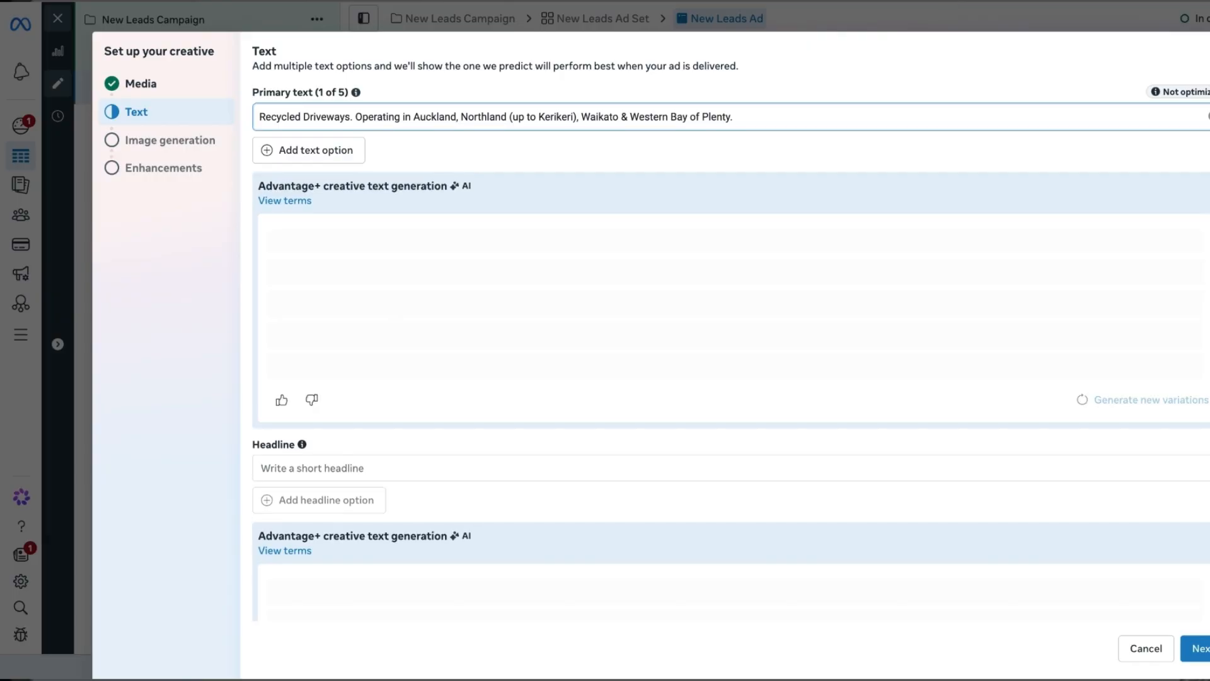
scroll(362, 470, down, 5)
scroll(363, 470, up, 6)
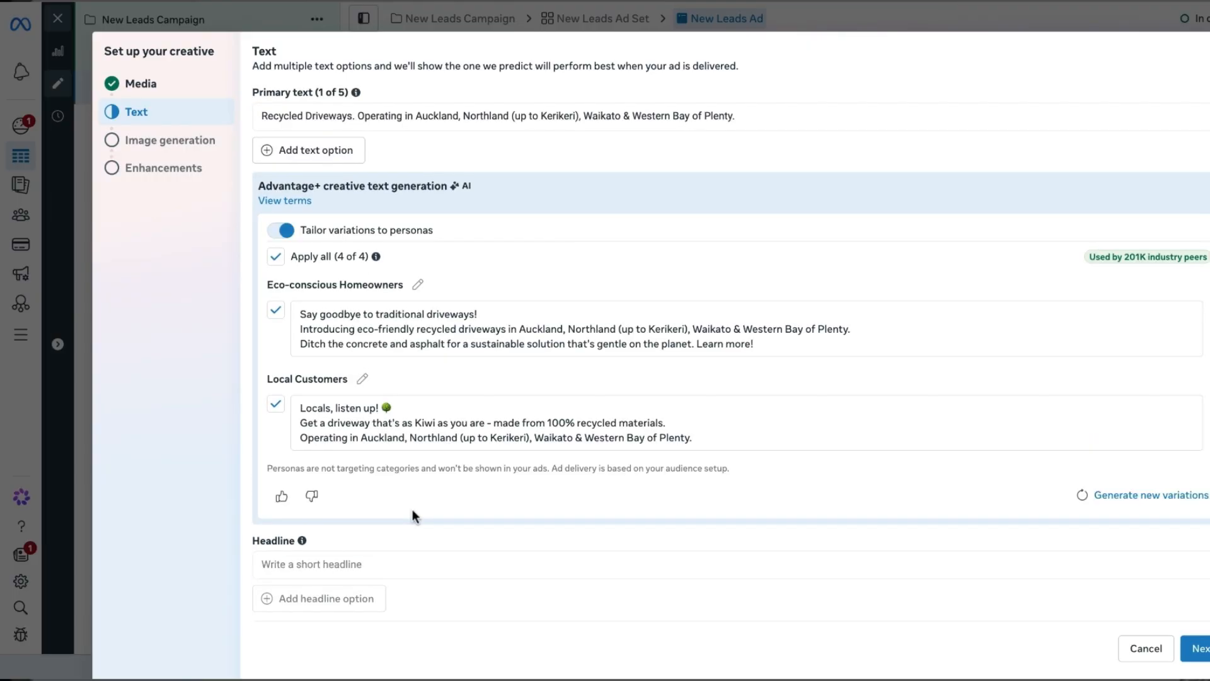
- Set the ad creative's headline to "Recycled Driveways New Zealand"
click(401, 561)
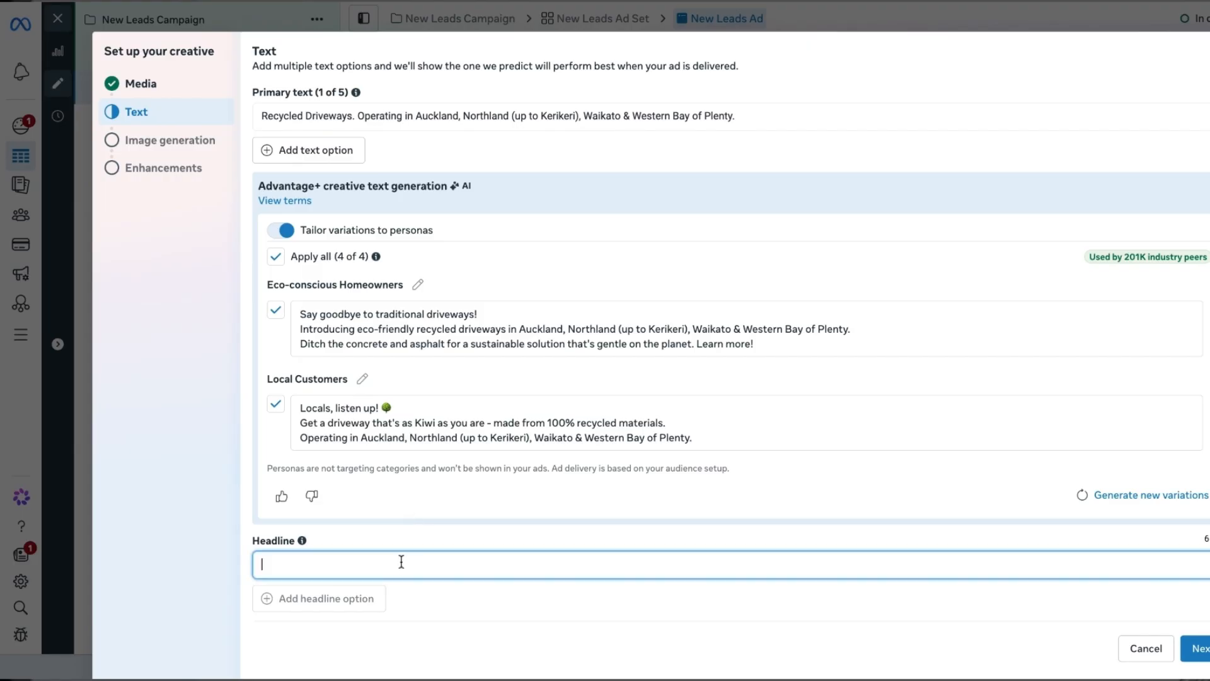
text(Recycled Driveways New Zealand)
click(697, 364)
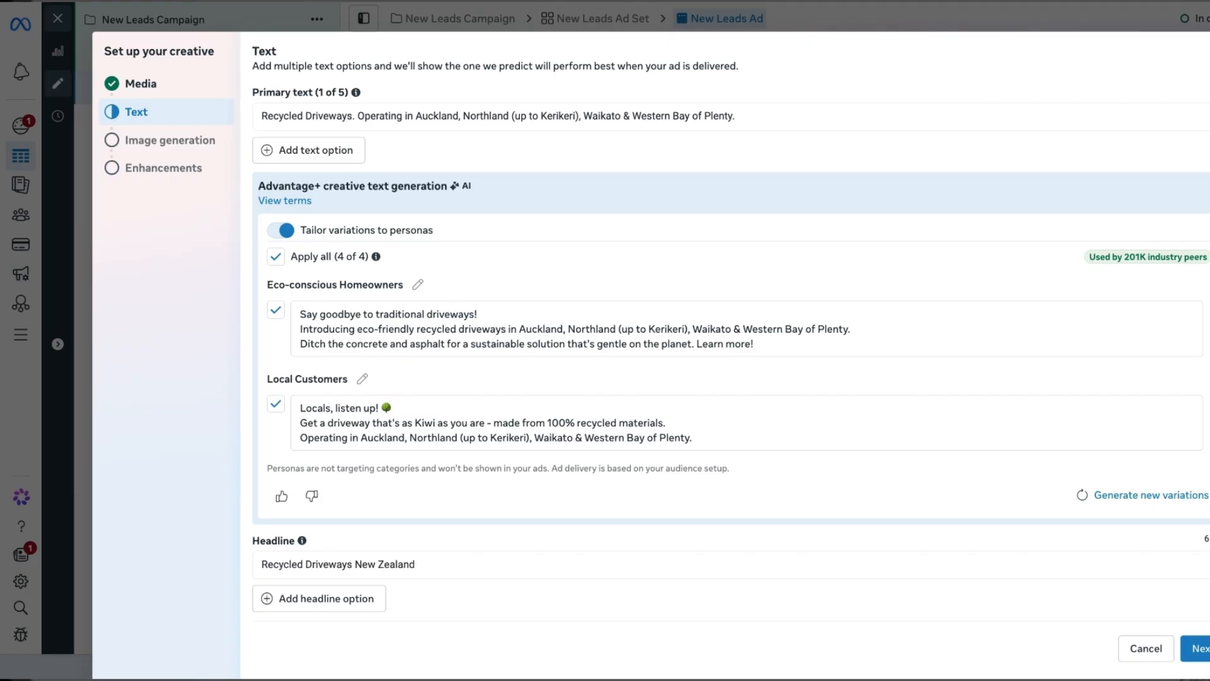
- Turn off Tailor variations to personas, and finish the creative setup without AI-generated images, keeping the default enhancements
click(289, 235)
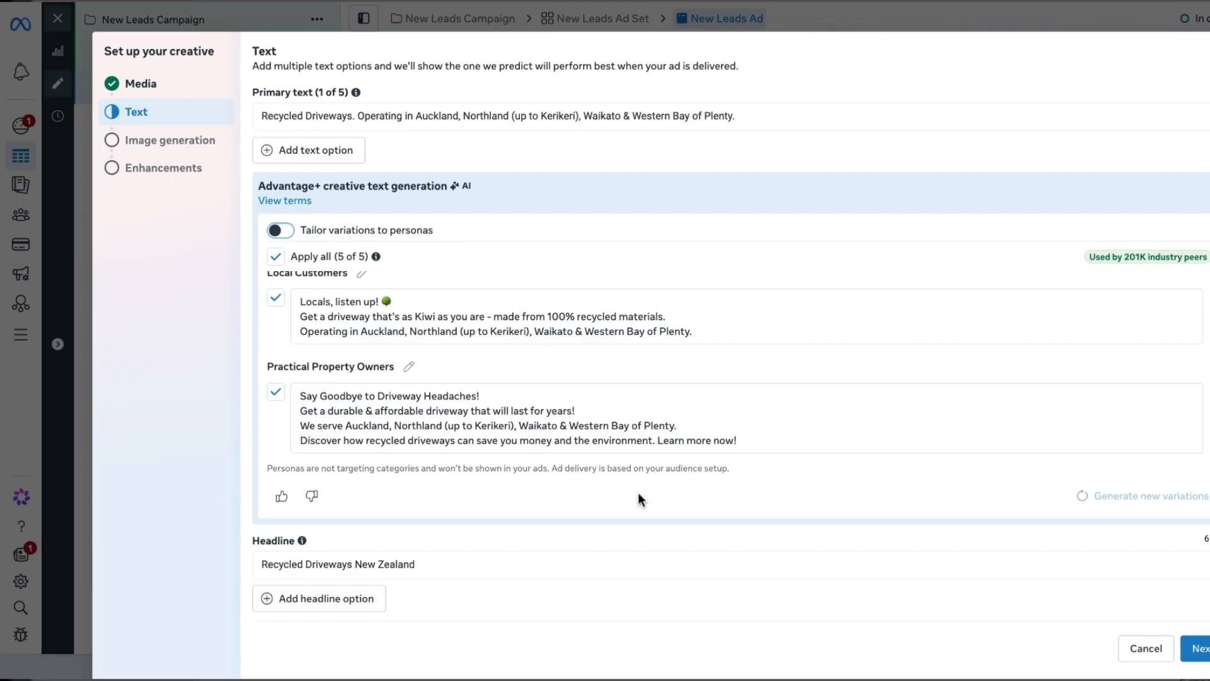
click(1201, 649)
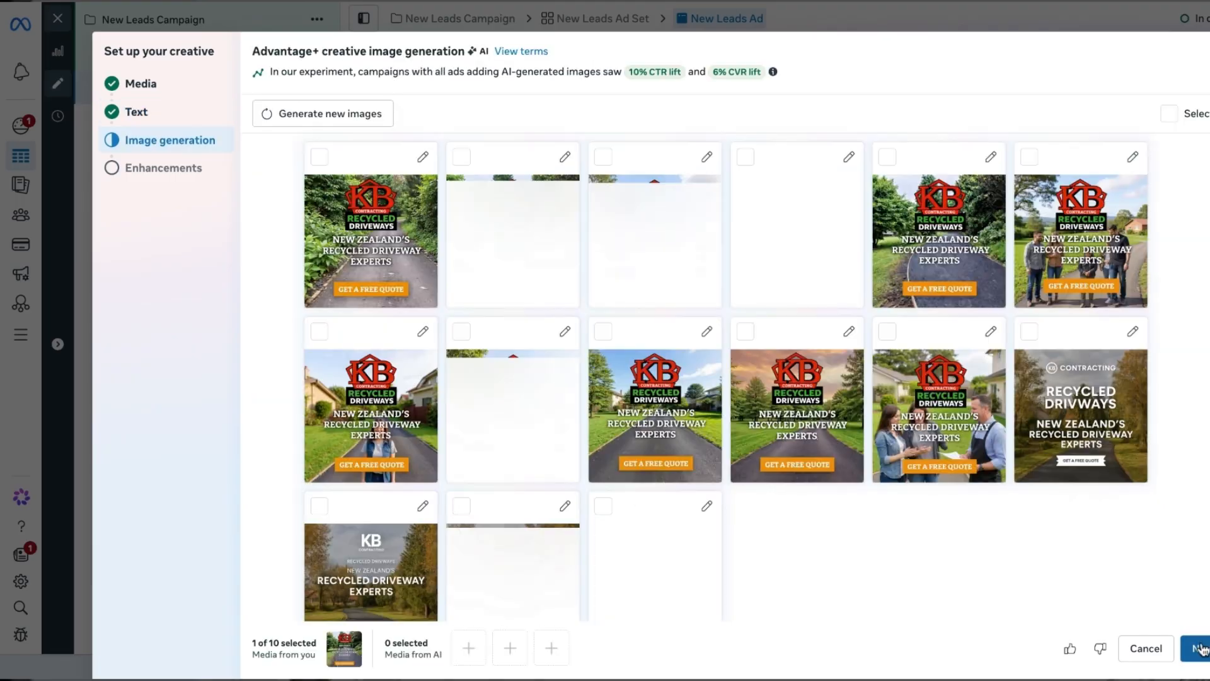
click(1200, 648)
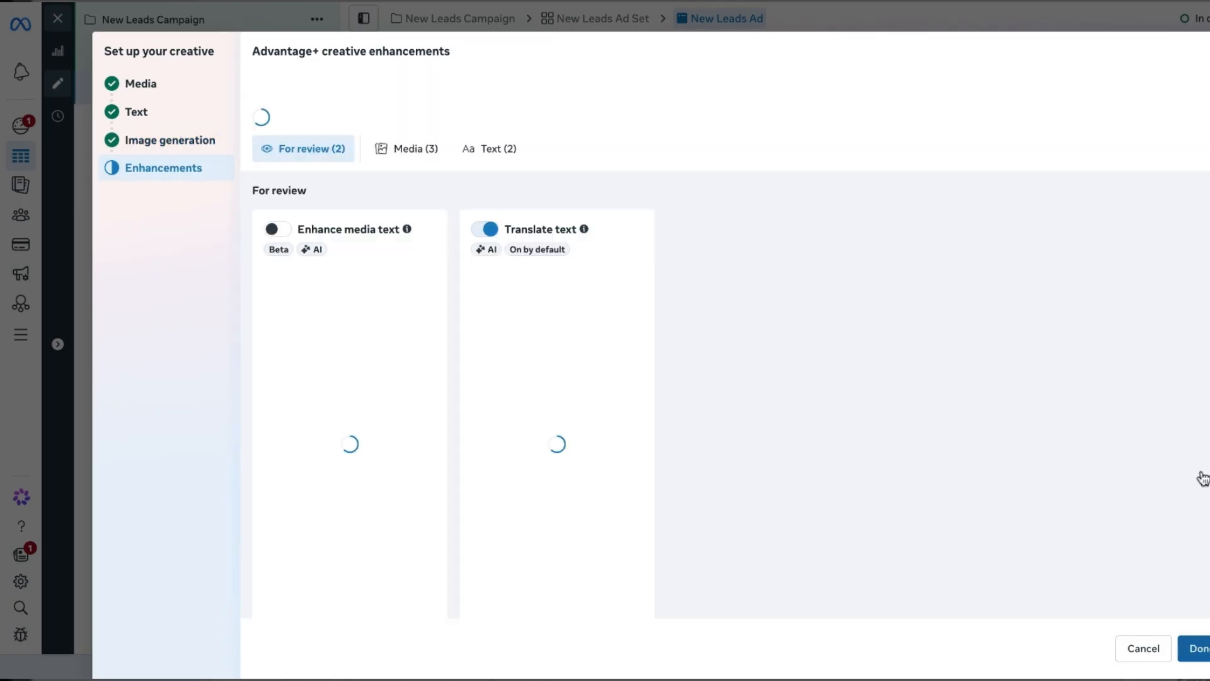
click(1197, 650)
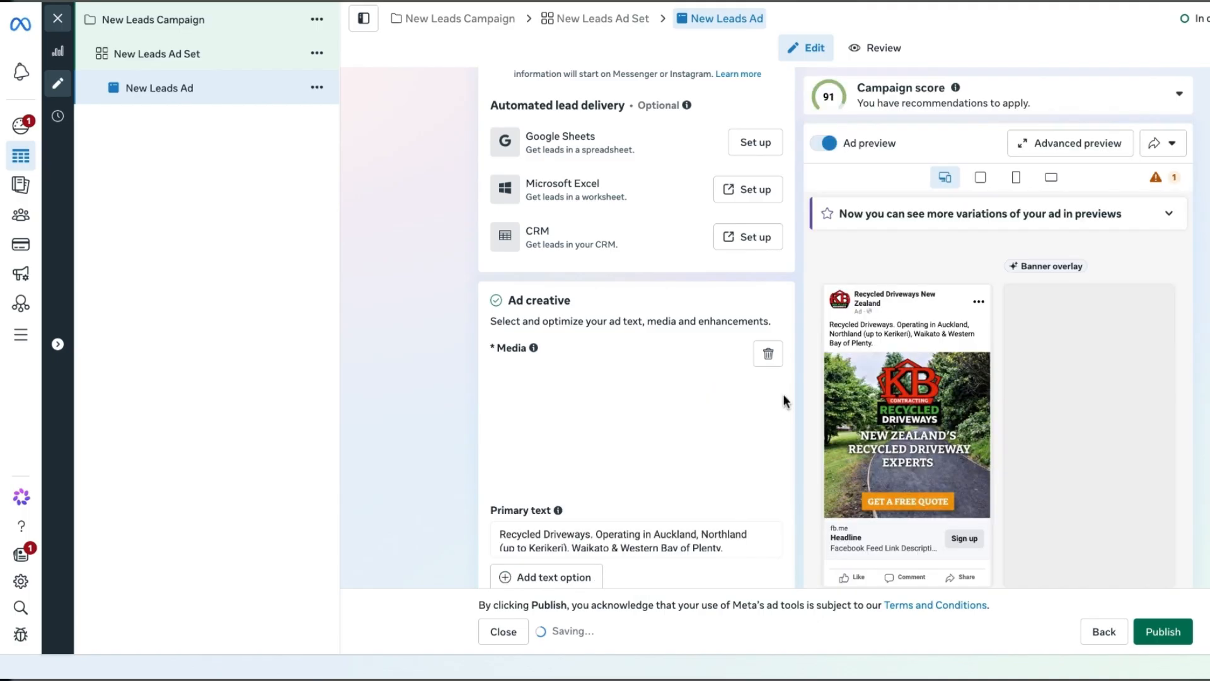
- Review the New Leads Ad's instant form selection, media, primary text and headline variations alongside the ad preview
scroll(783, 395, down, 2)
scroll(783, 394, down, 3)
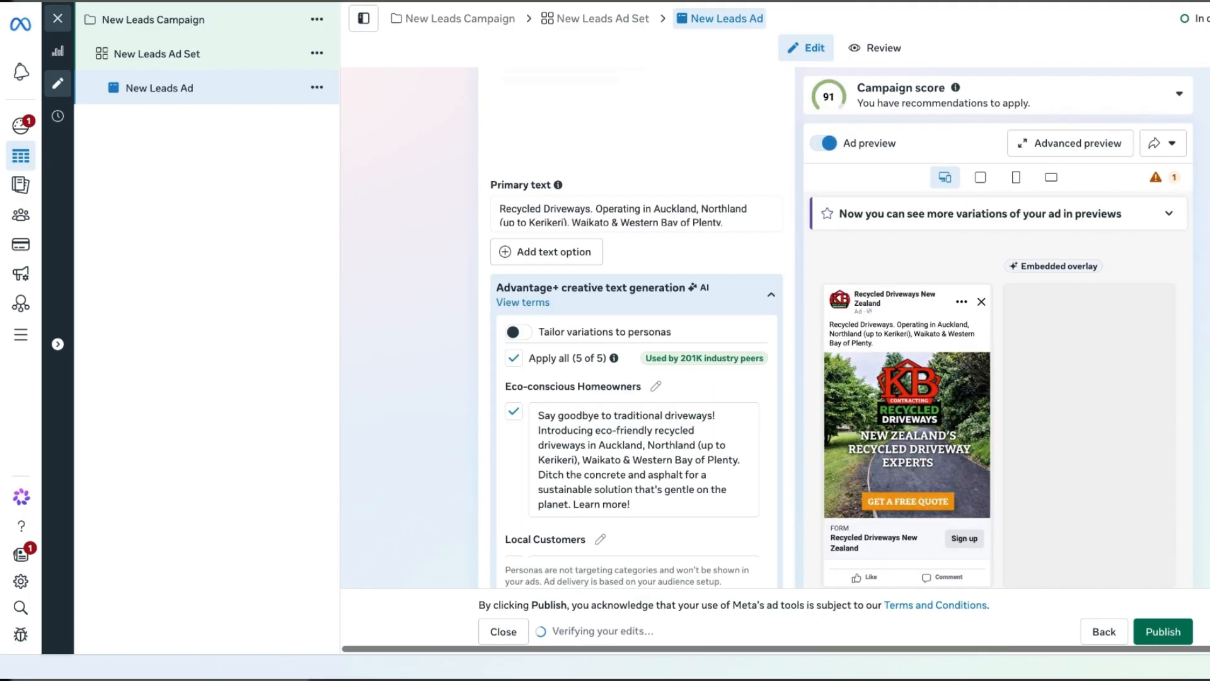
scroll(637, 327, down, 2)
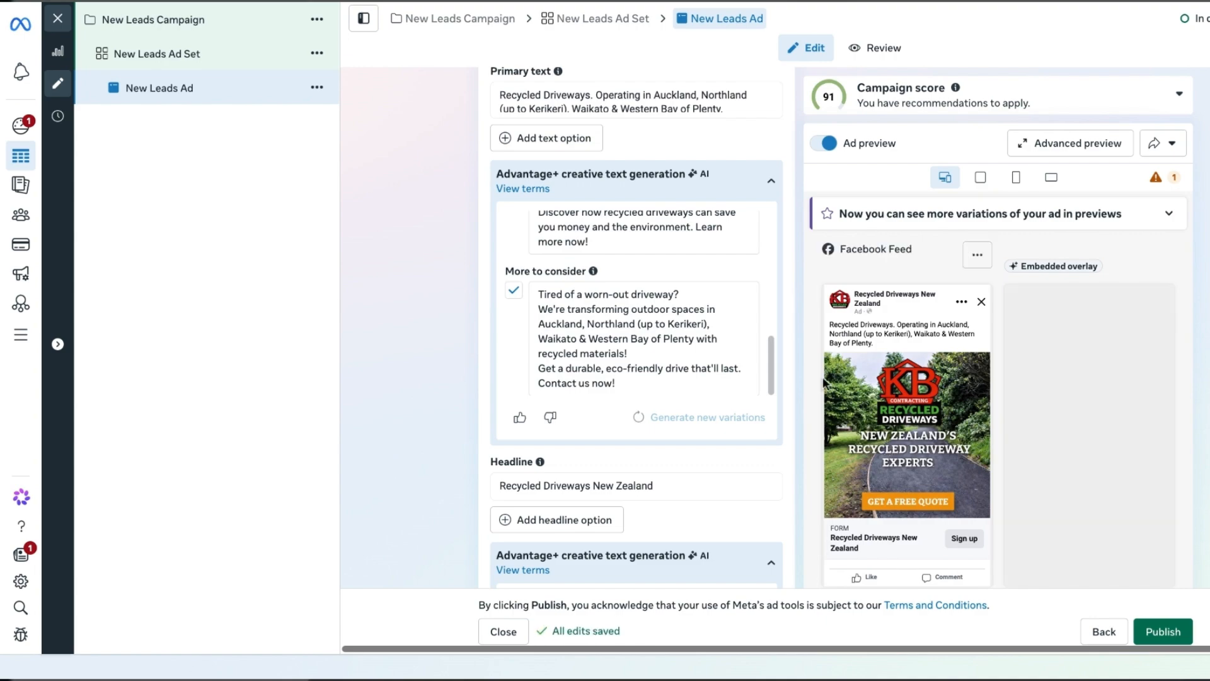
scroll(1042, 306, down, 3)
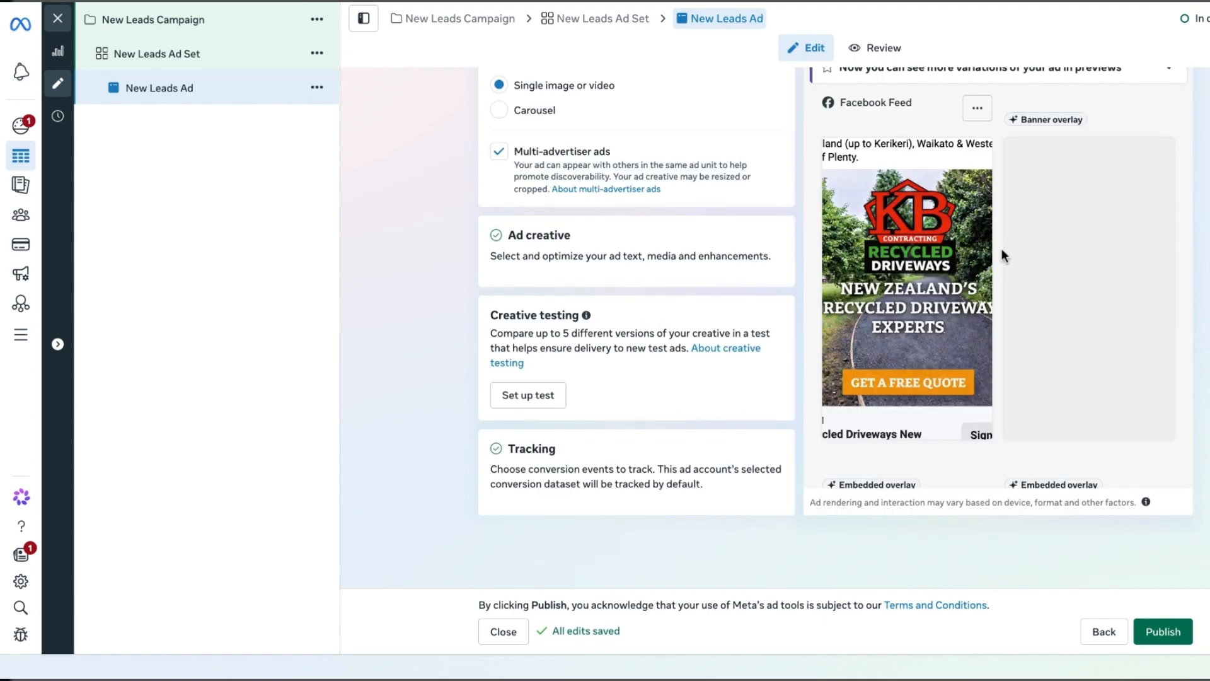
scroll(1003, 254, up, 3)
scroll(977, 382, down, 3)
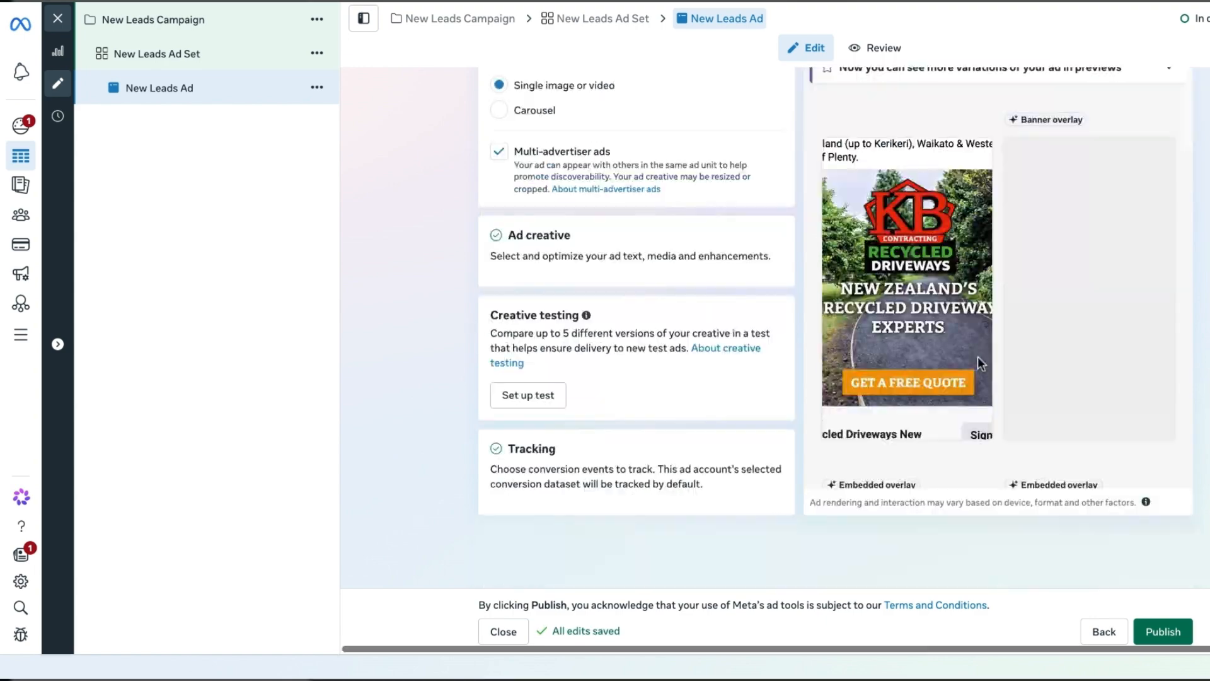
scroll(822, 331, up, 3)
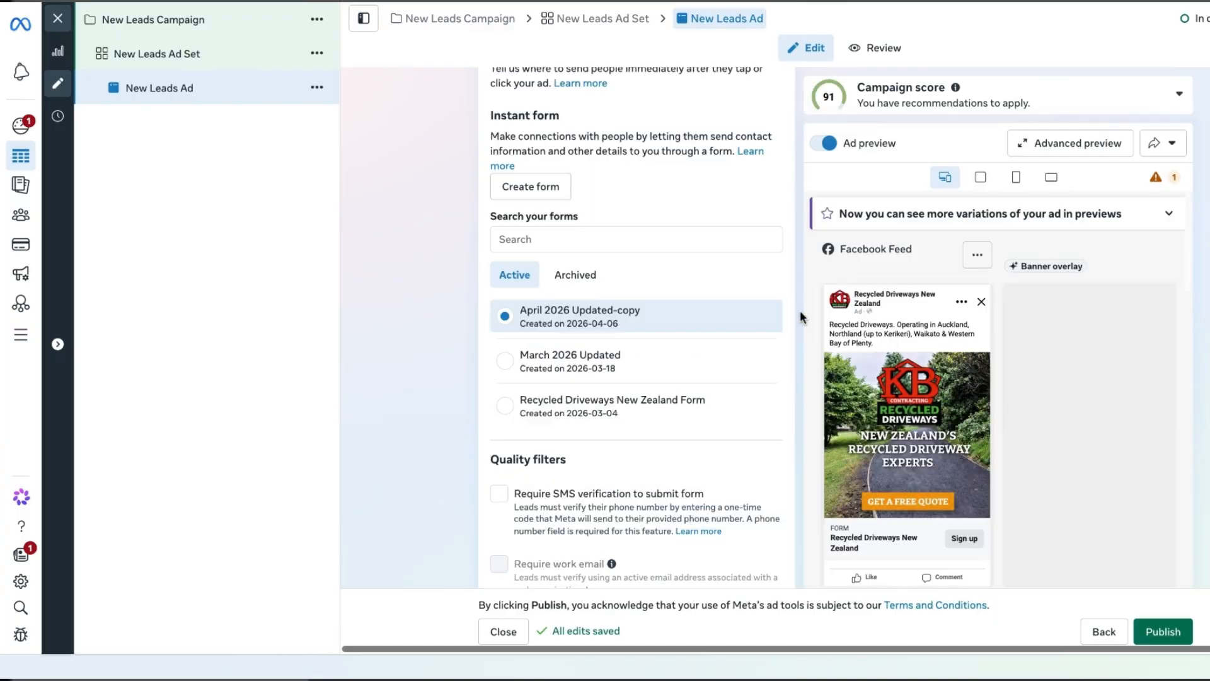
scroll(800, 310, down, 5)
scroll(800, 310, down, 4)
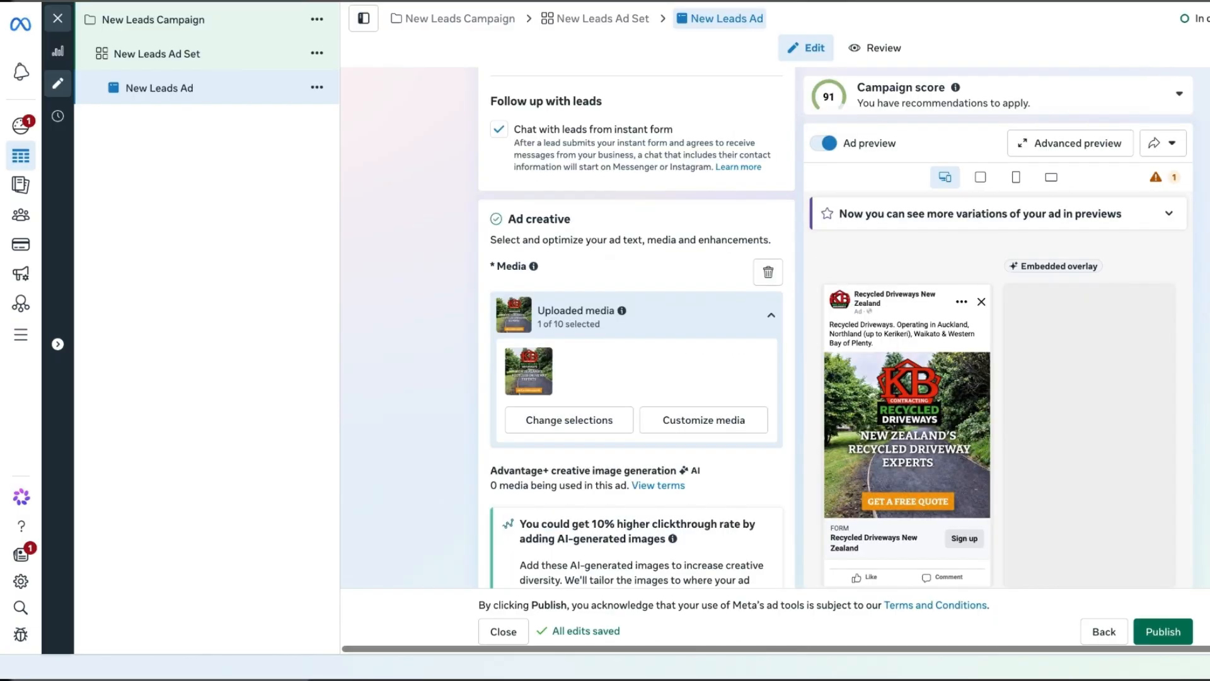
scroll(636, 328, down, 6)
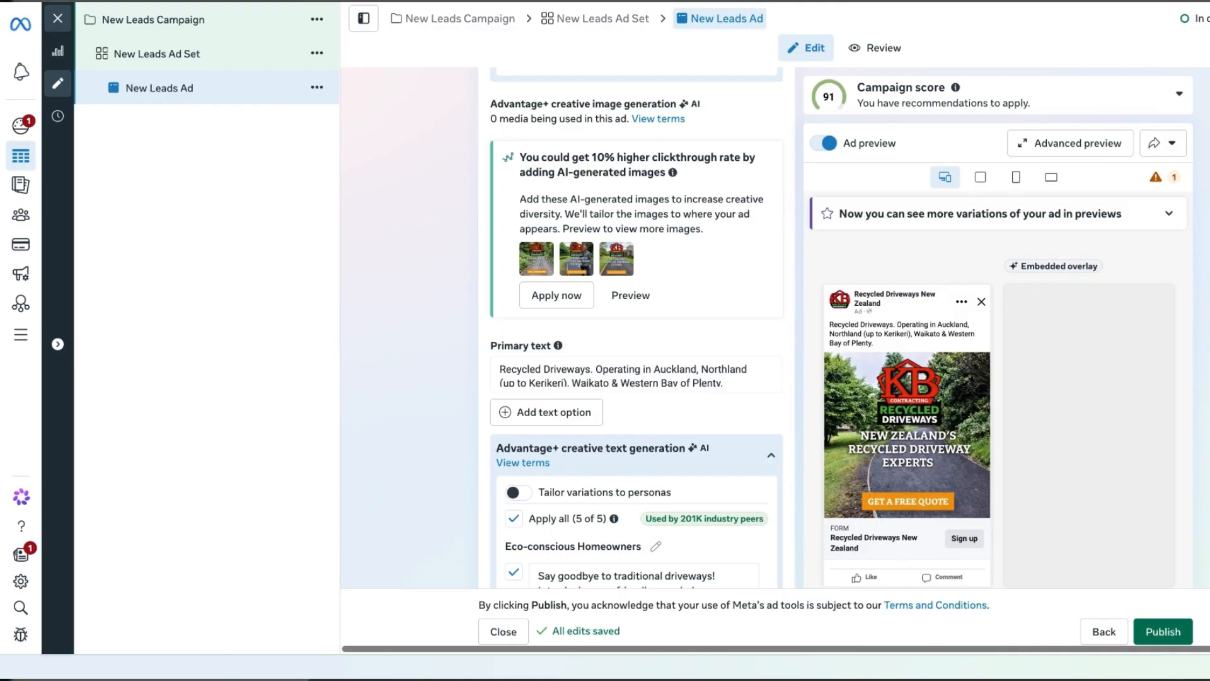
scroll(636, 328, down, 8)
scroll(636, 328, down, 5)
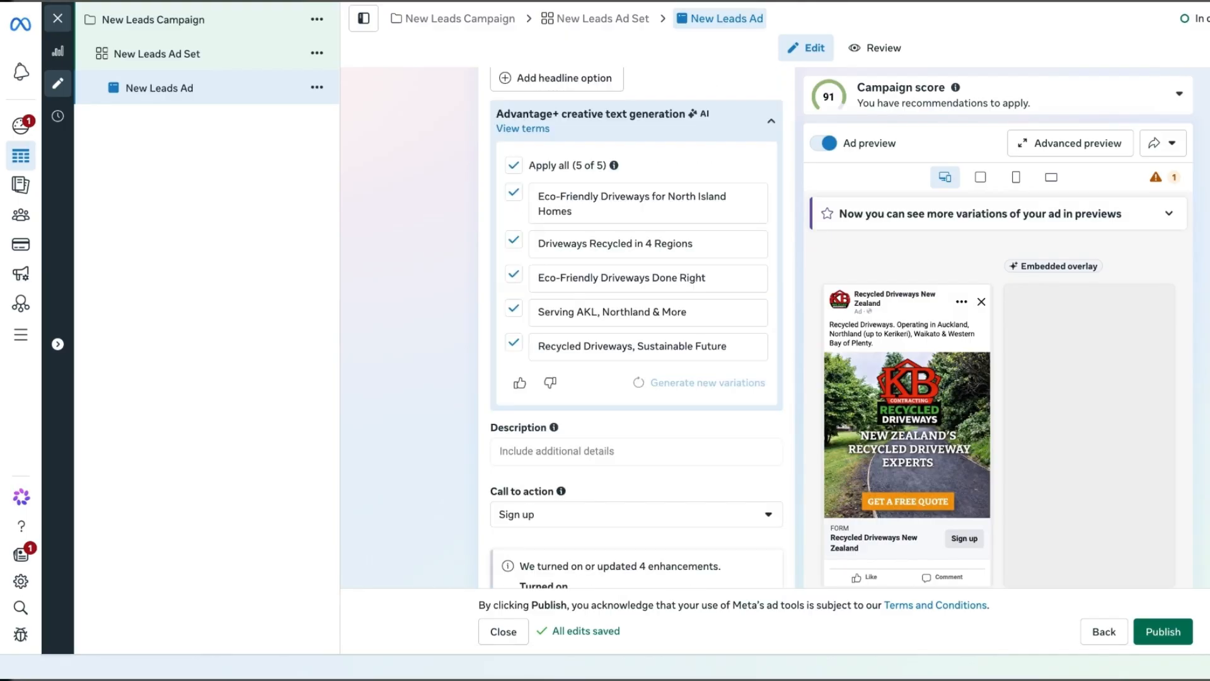
scroll(752, 455, down, 1)
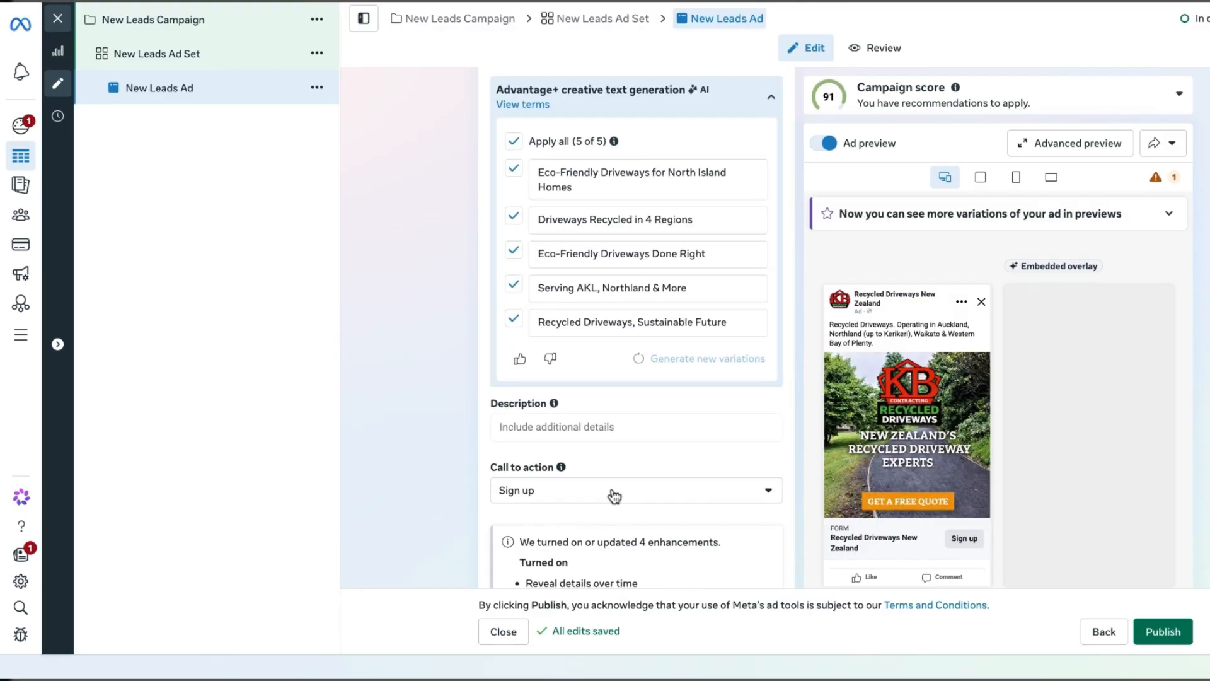
- Check the ad's call-to-action options, and review its Advantage+ creative enhancements, creative testing and tracking settings
click(564, 498)
click(806, 359)
scroll(751, 413, down, 2)
scroll(750, 417, down, 2)
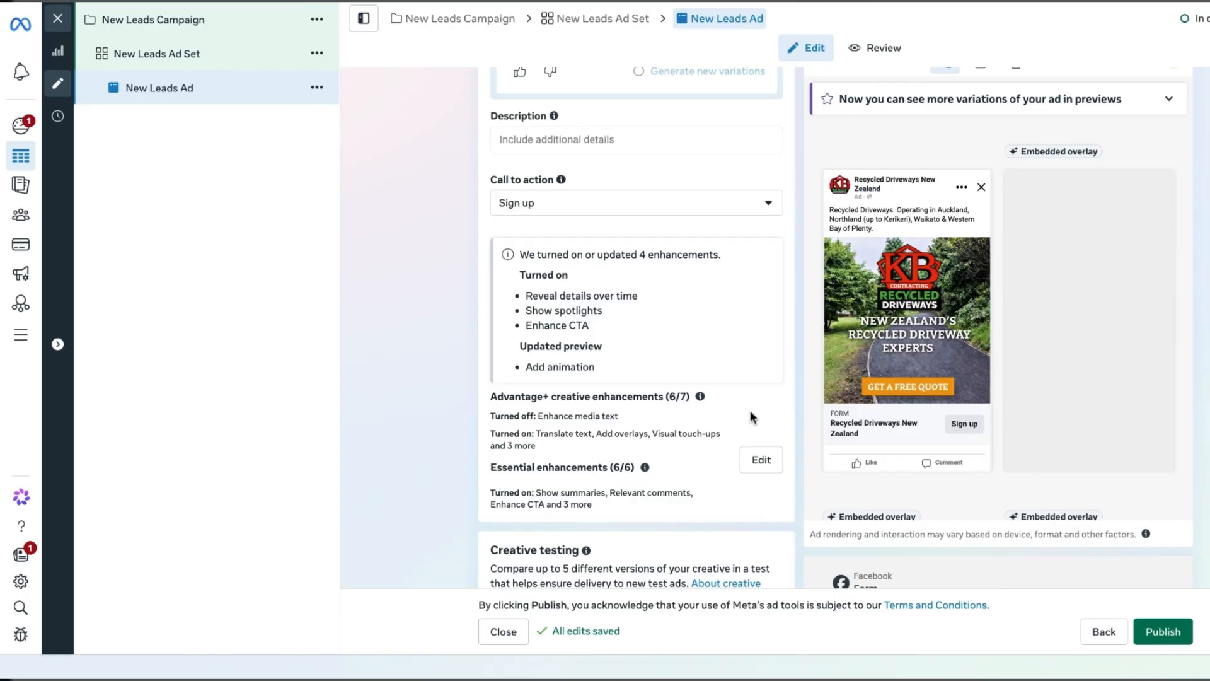
scroll(750, 417, down, 2)
scroll(835, 328, down, 1)
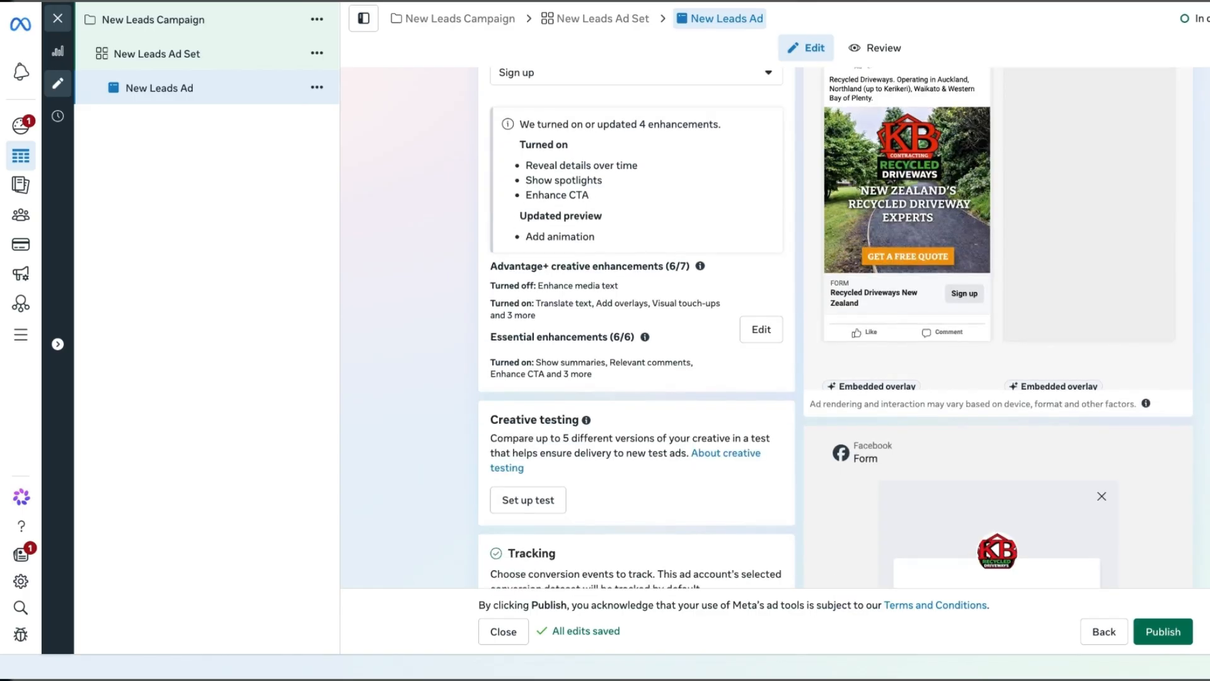
scroll(511, 575, down, 1)
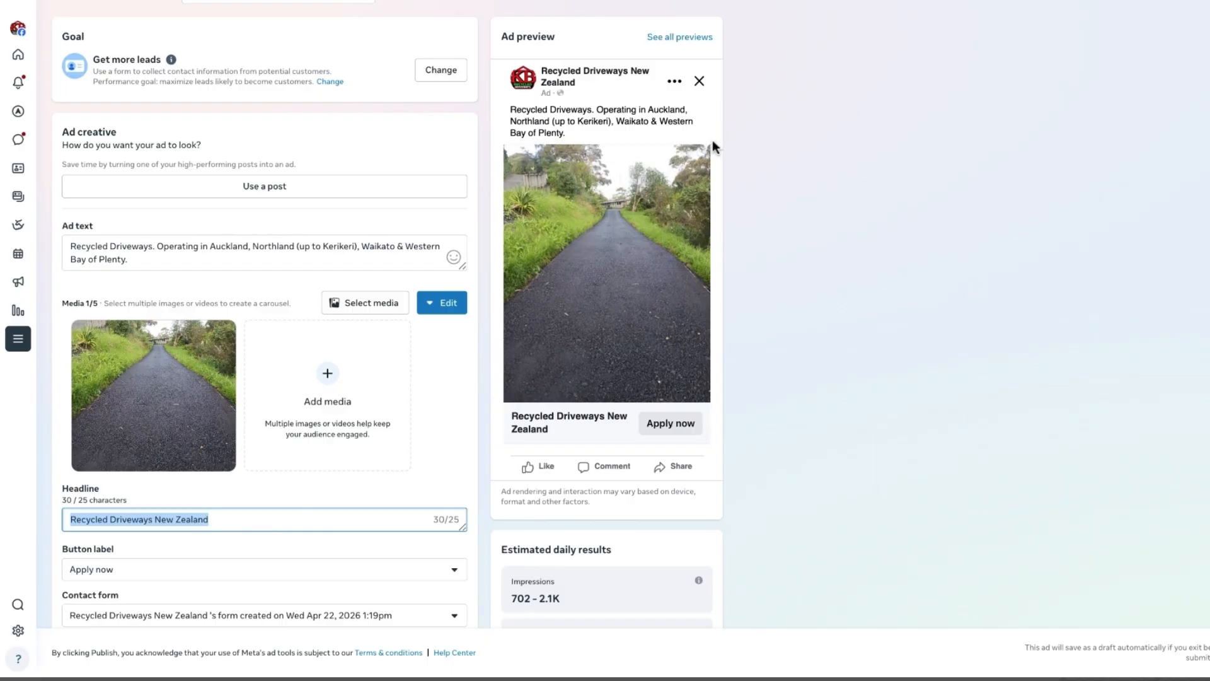
- Review the page ad's creative, contact form, audience and payment summary for comparison, and return to the New Leads Ad in Ads Manager
scroll(713, 146, down, 4)
scroll(713, 146, down, 4)
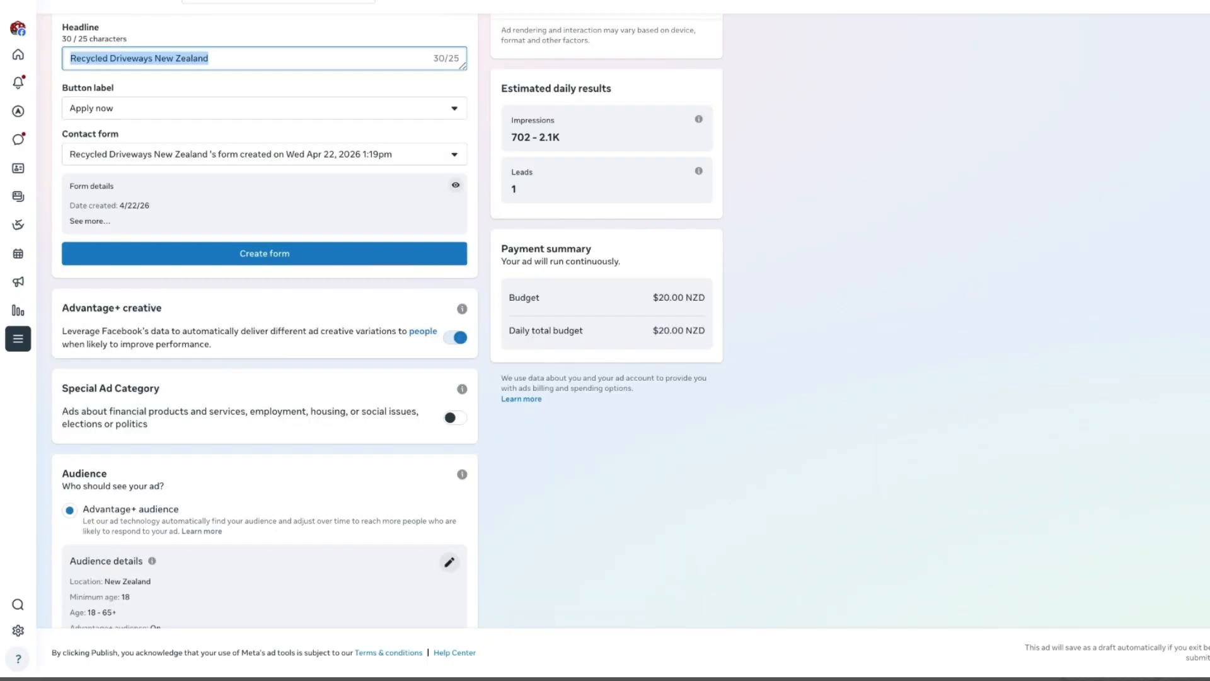
scroll(387, 321, up, 1)
scroll(388, 321, up, 2)
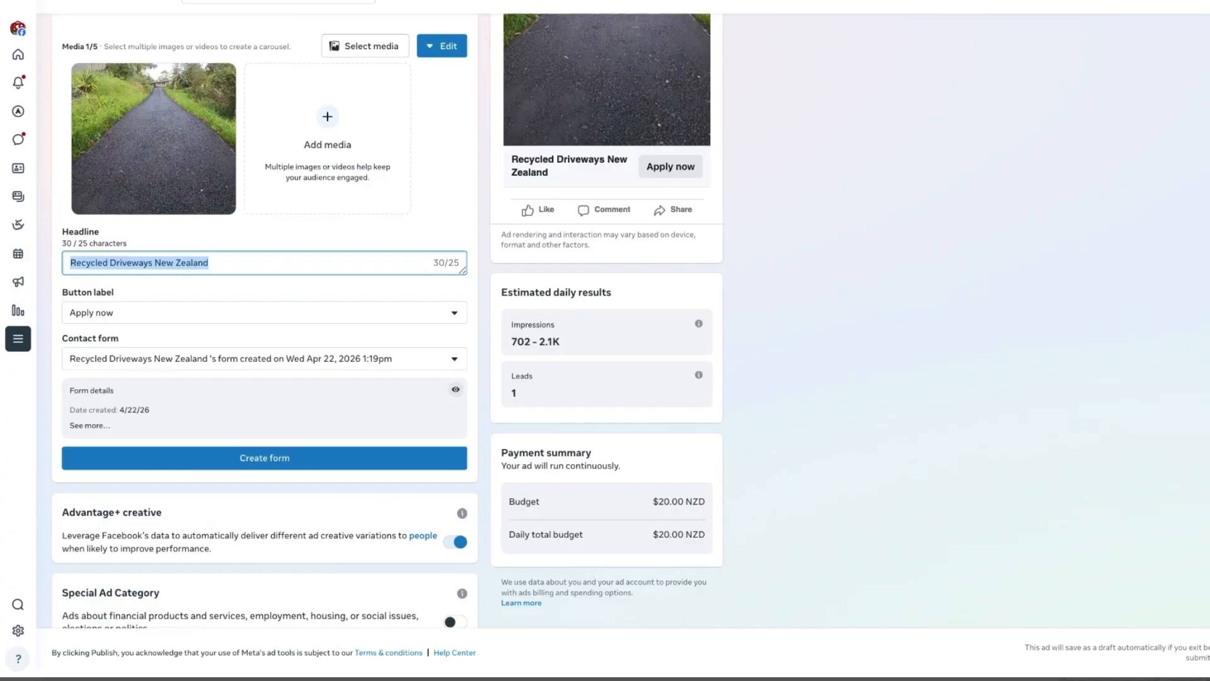
key(super+Tab)
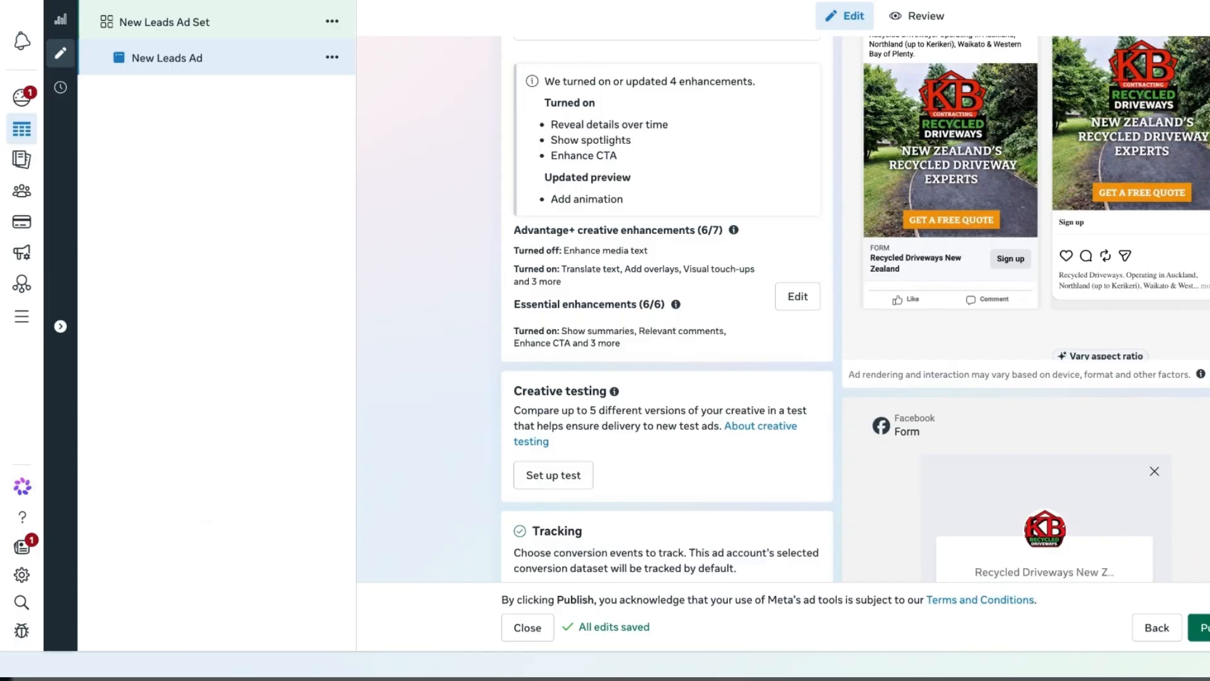